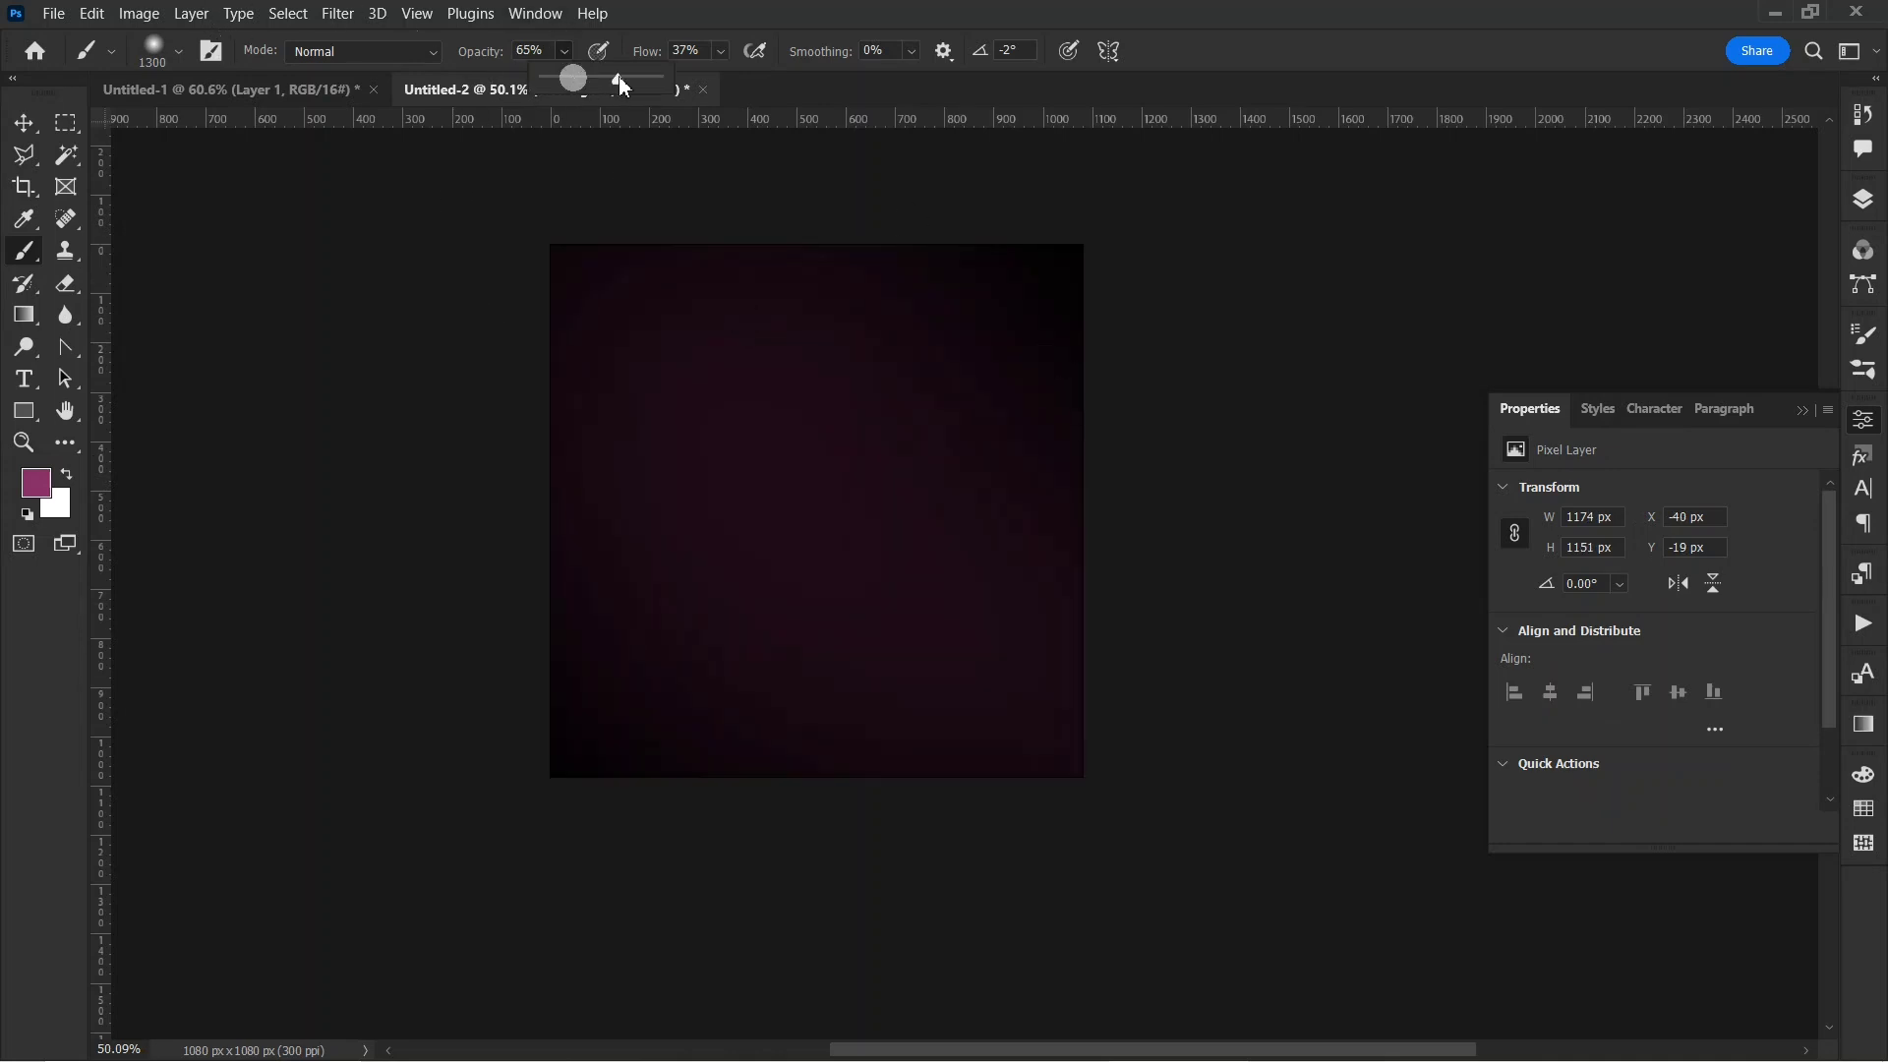
# - Paint a soft purple glow in the canvas's upper-left corner with the brush at 87% opacity, and deselect the layer
pyautogui.click(605, 257)
pyautogui.click(660, 298)
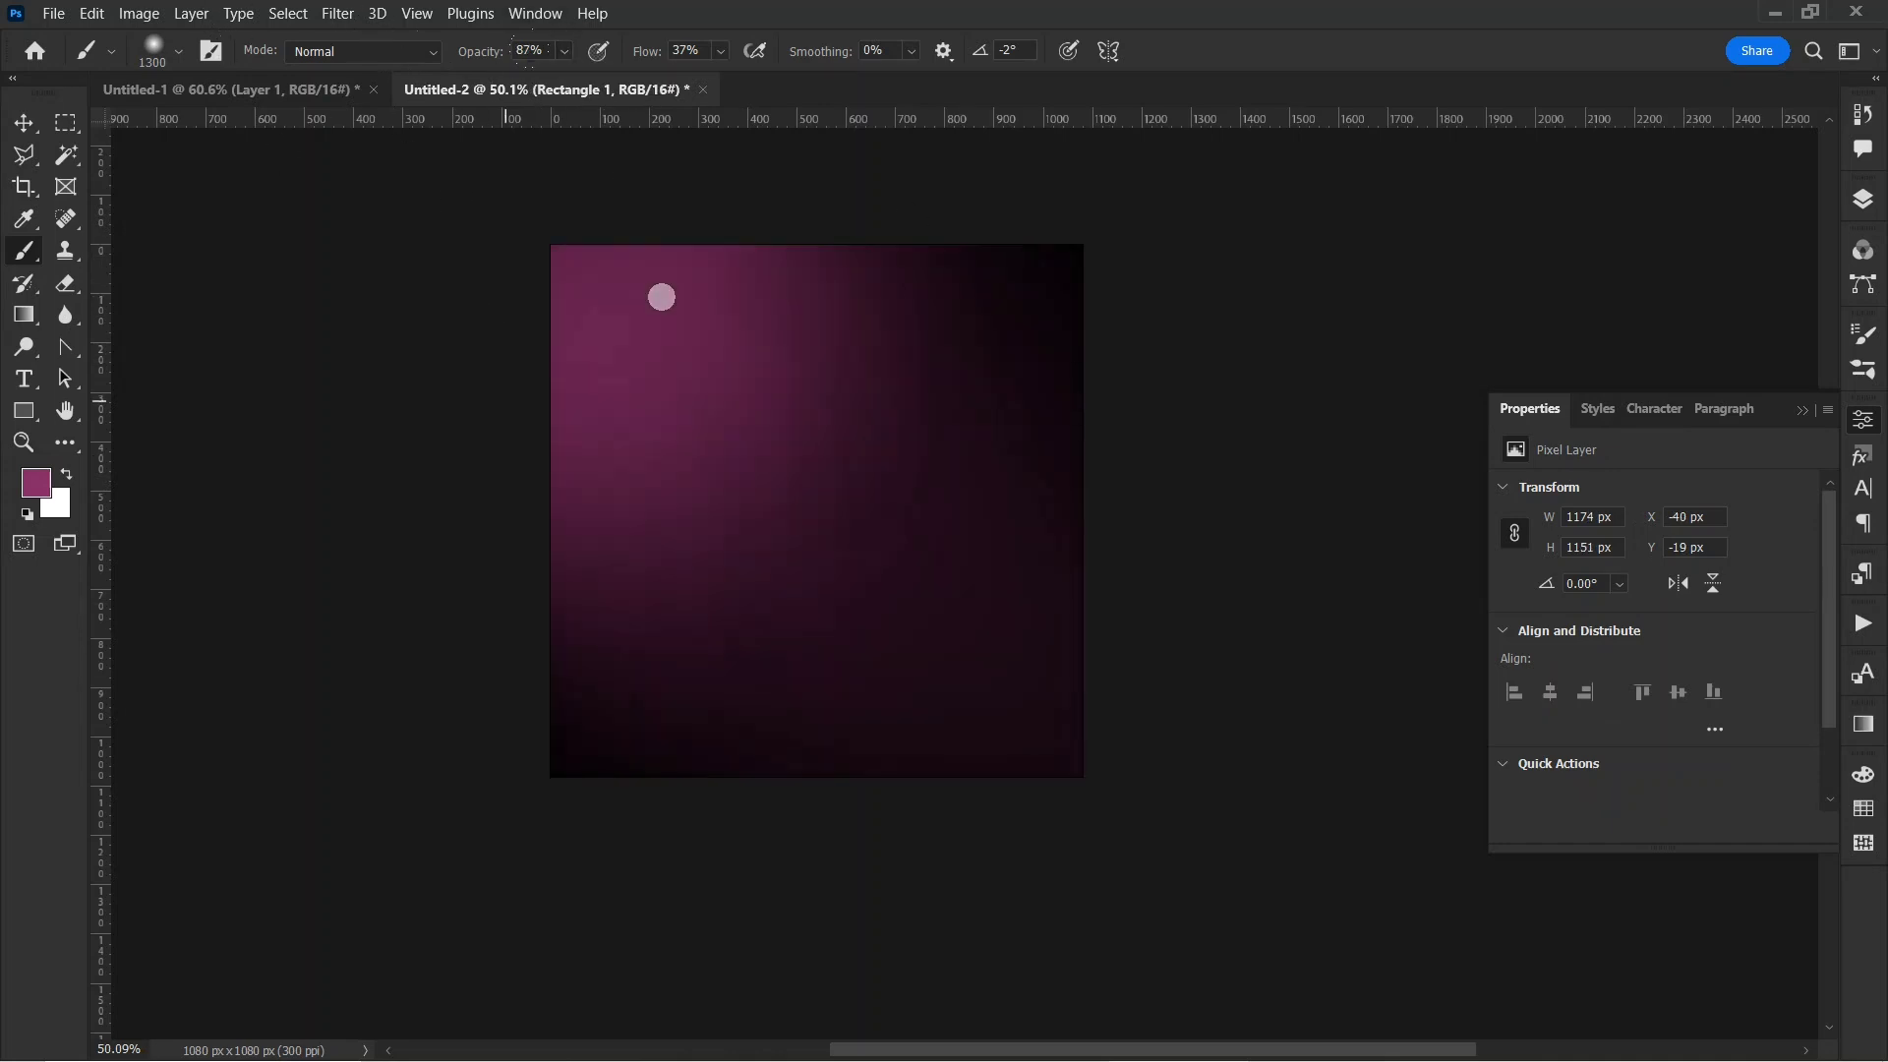
pyautogui.click(15, 118)
pyautogui.click(315, 590)
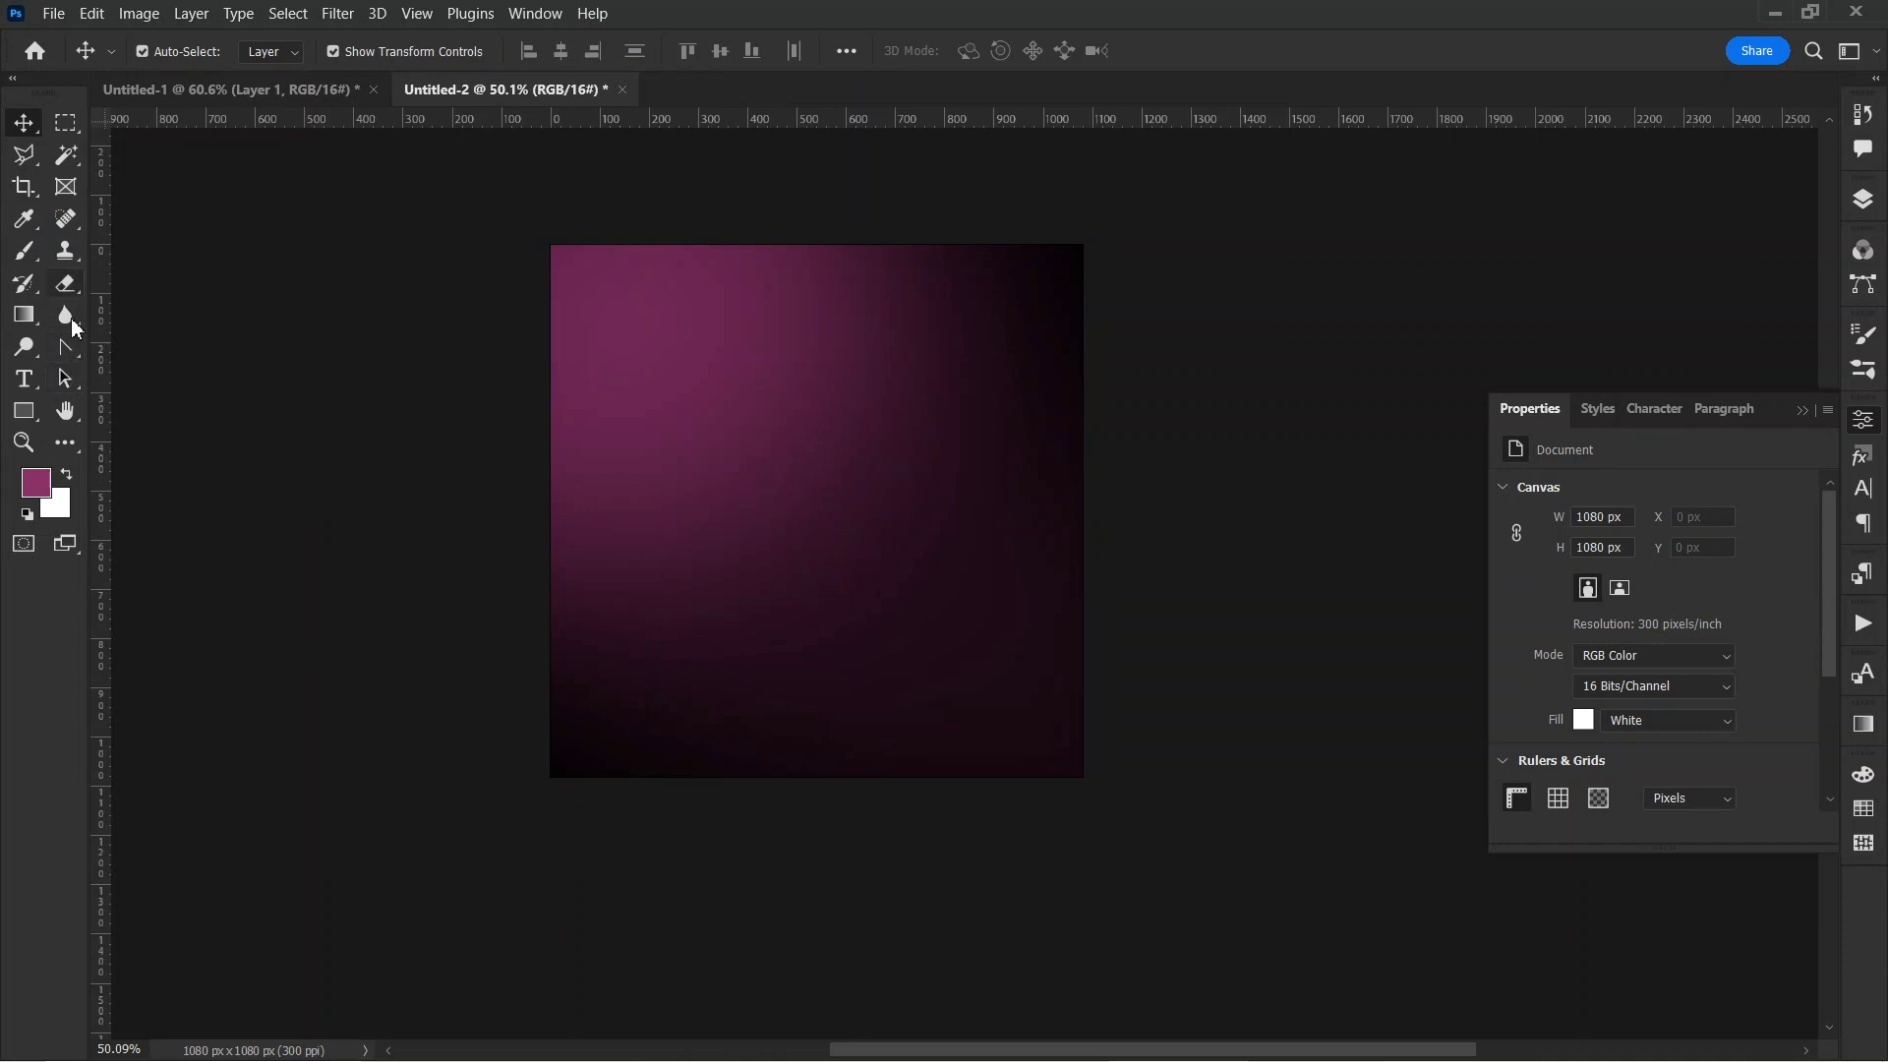
# - Draw a closed black four-sided Pen shape, about 563 × 333 px, extending past the canvas's lower-right corner
pyautogui.rightClick(67, 348)
pyautogui.click(158, 348)
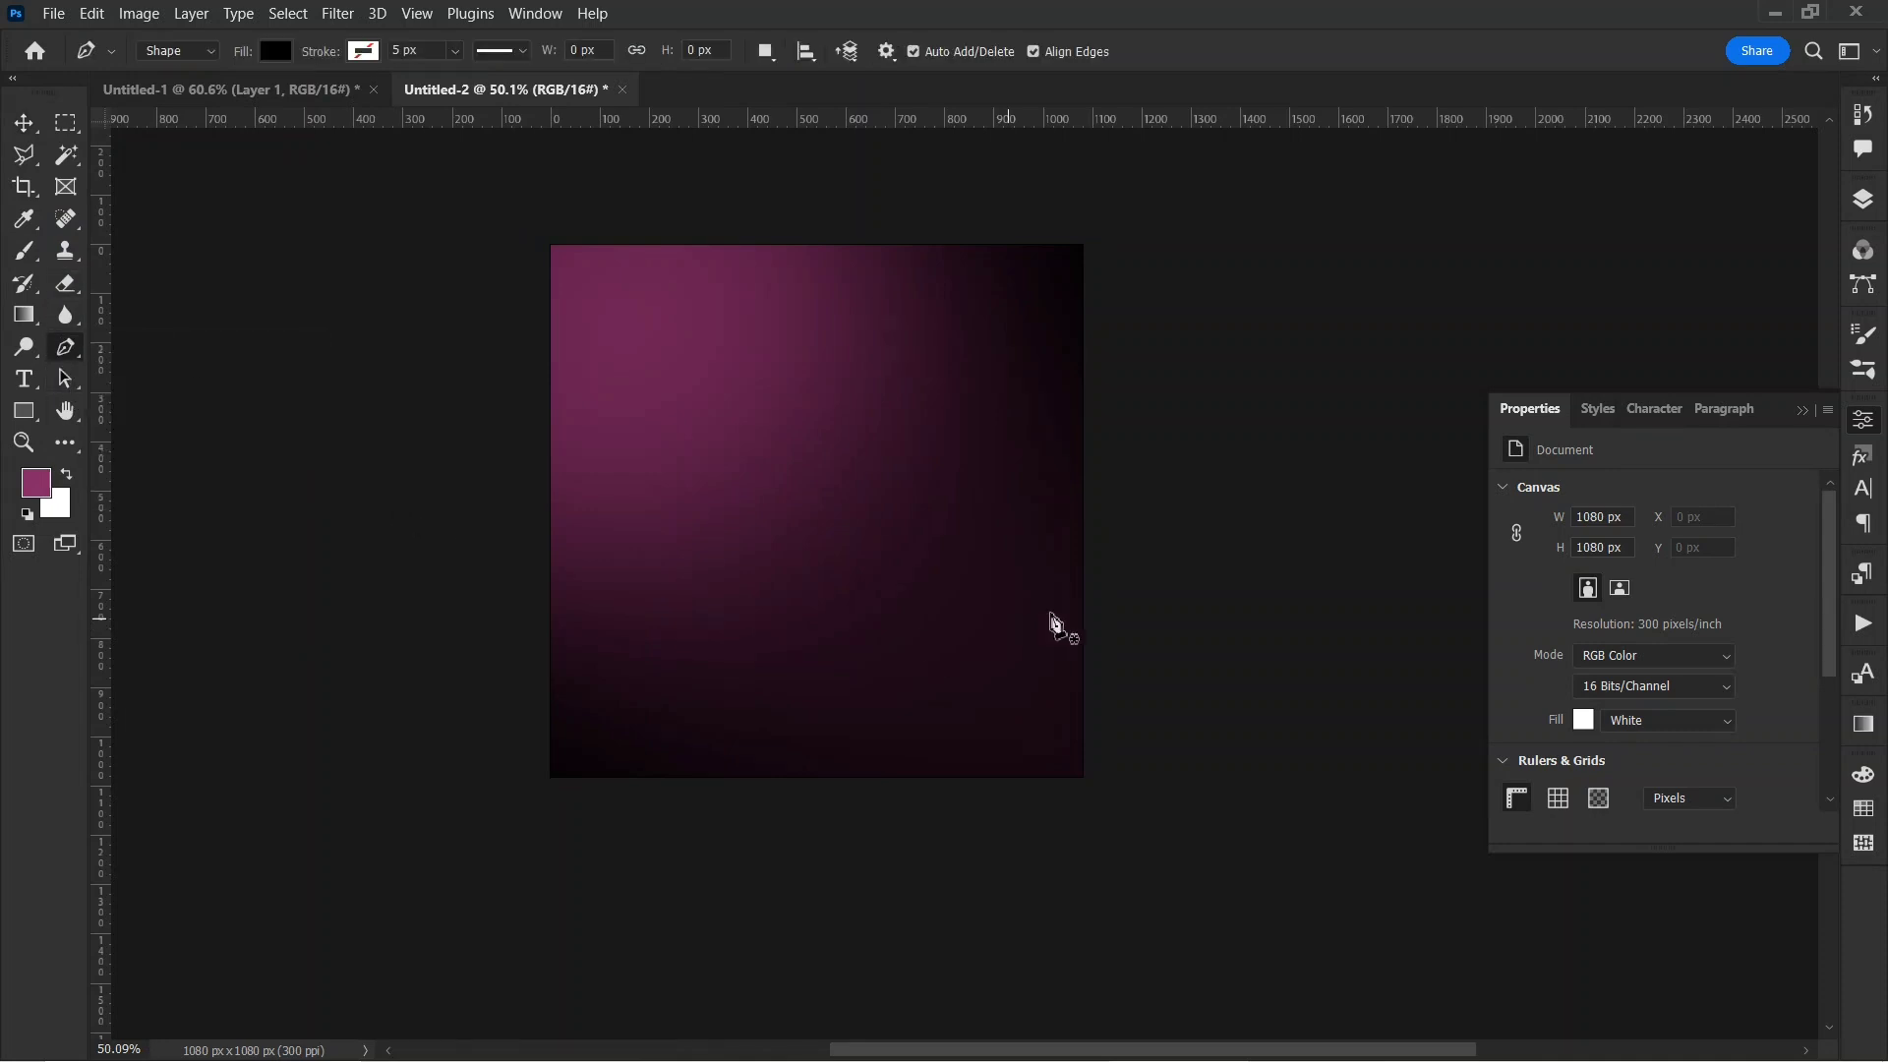
pyautogui.click(1096, 625)
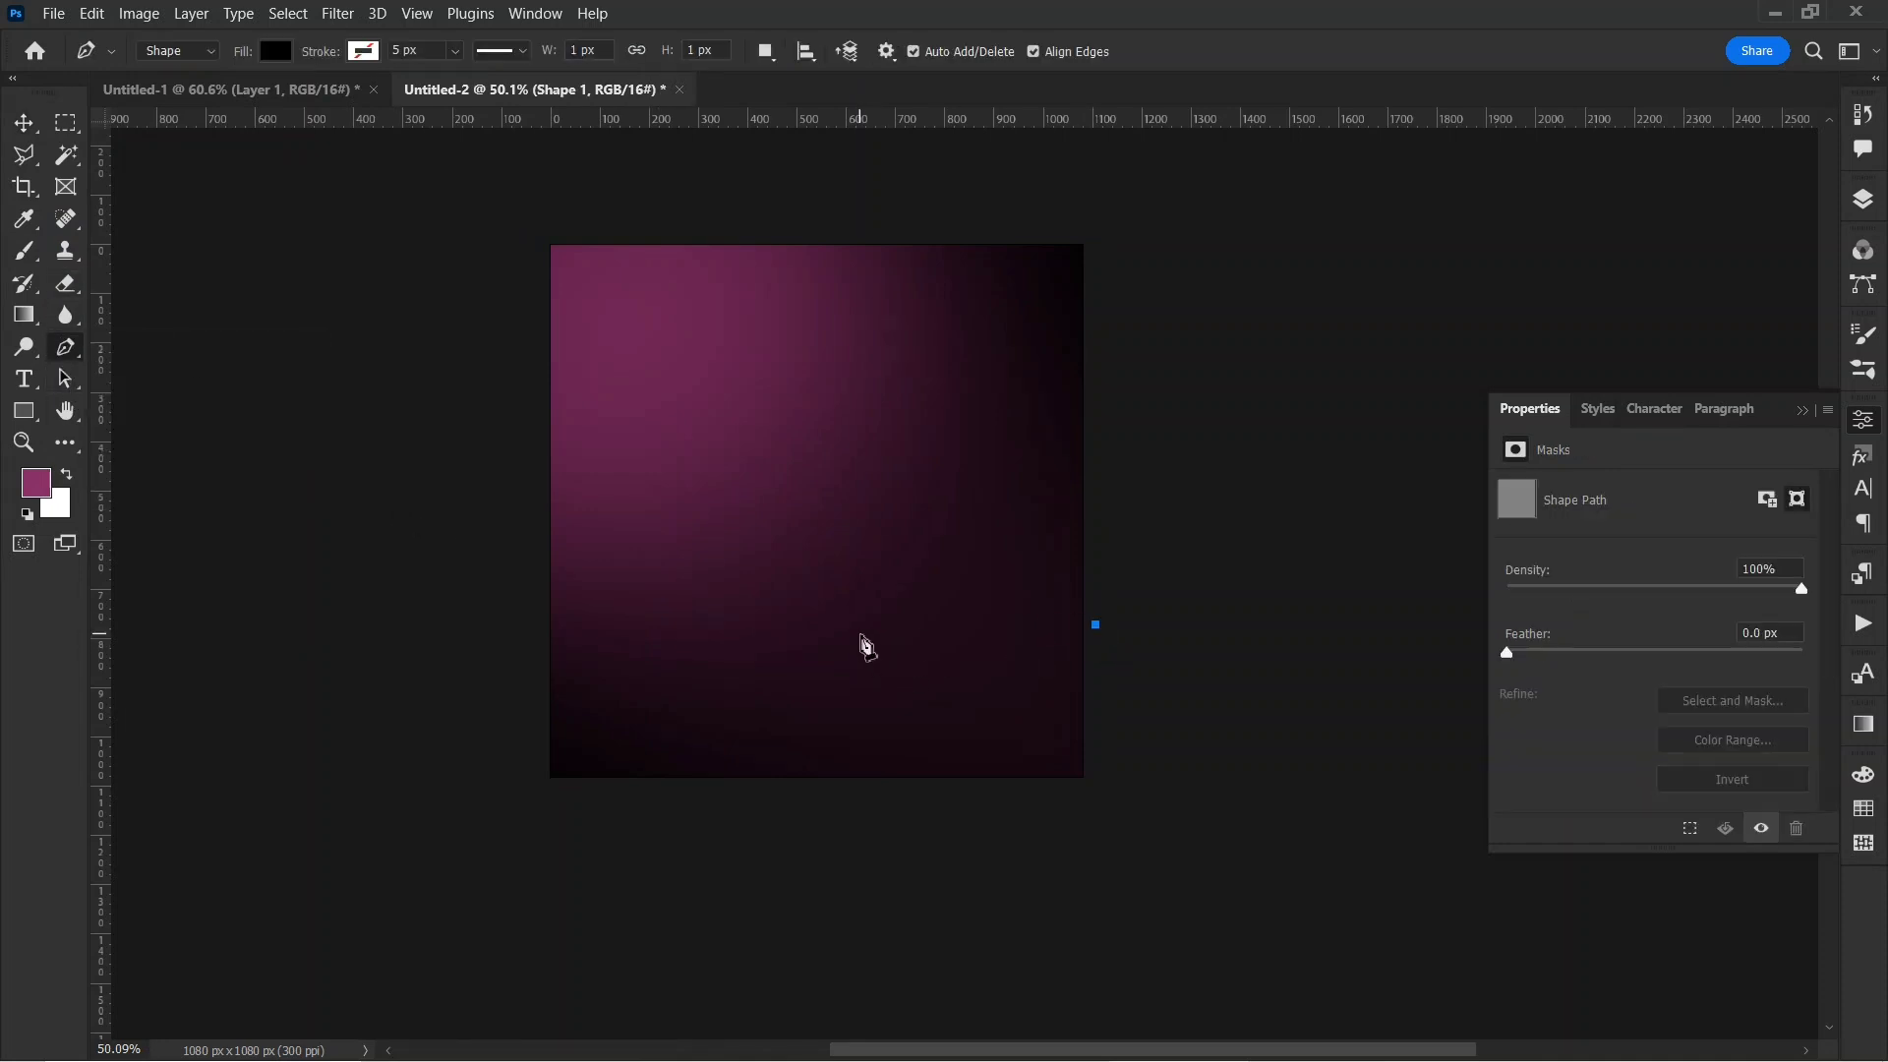
pyautogui.click(856, 635)
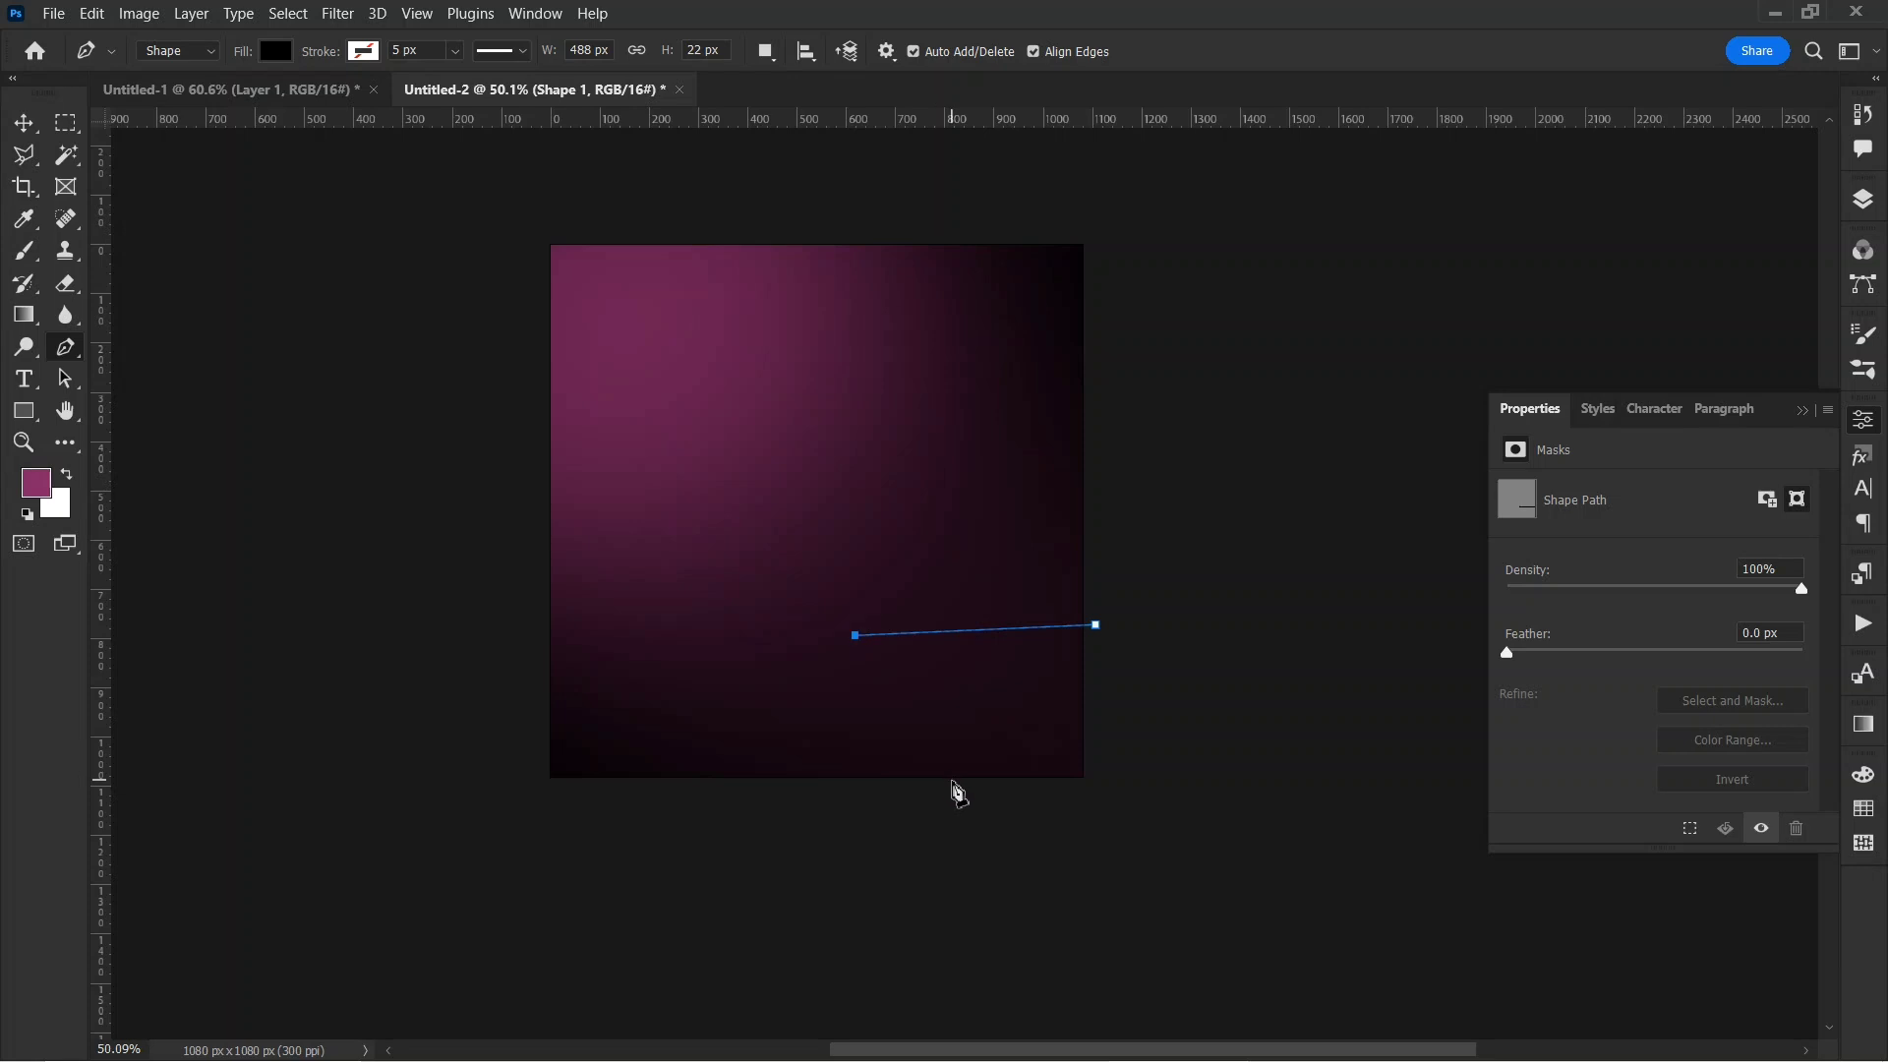
pyautogui.click(961, 780)
pyautogui.click(1133, 787)
pyautogui.click(1122, 623)
pyautogui.click(1098, 624)
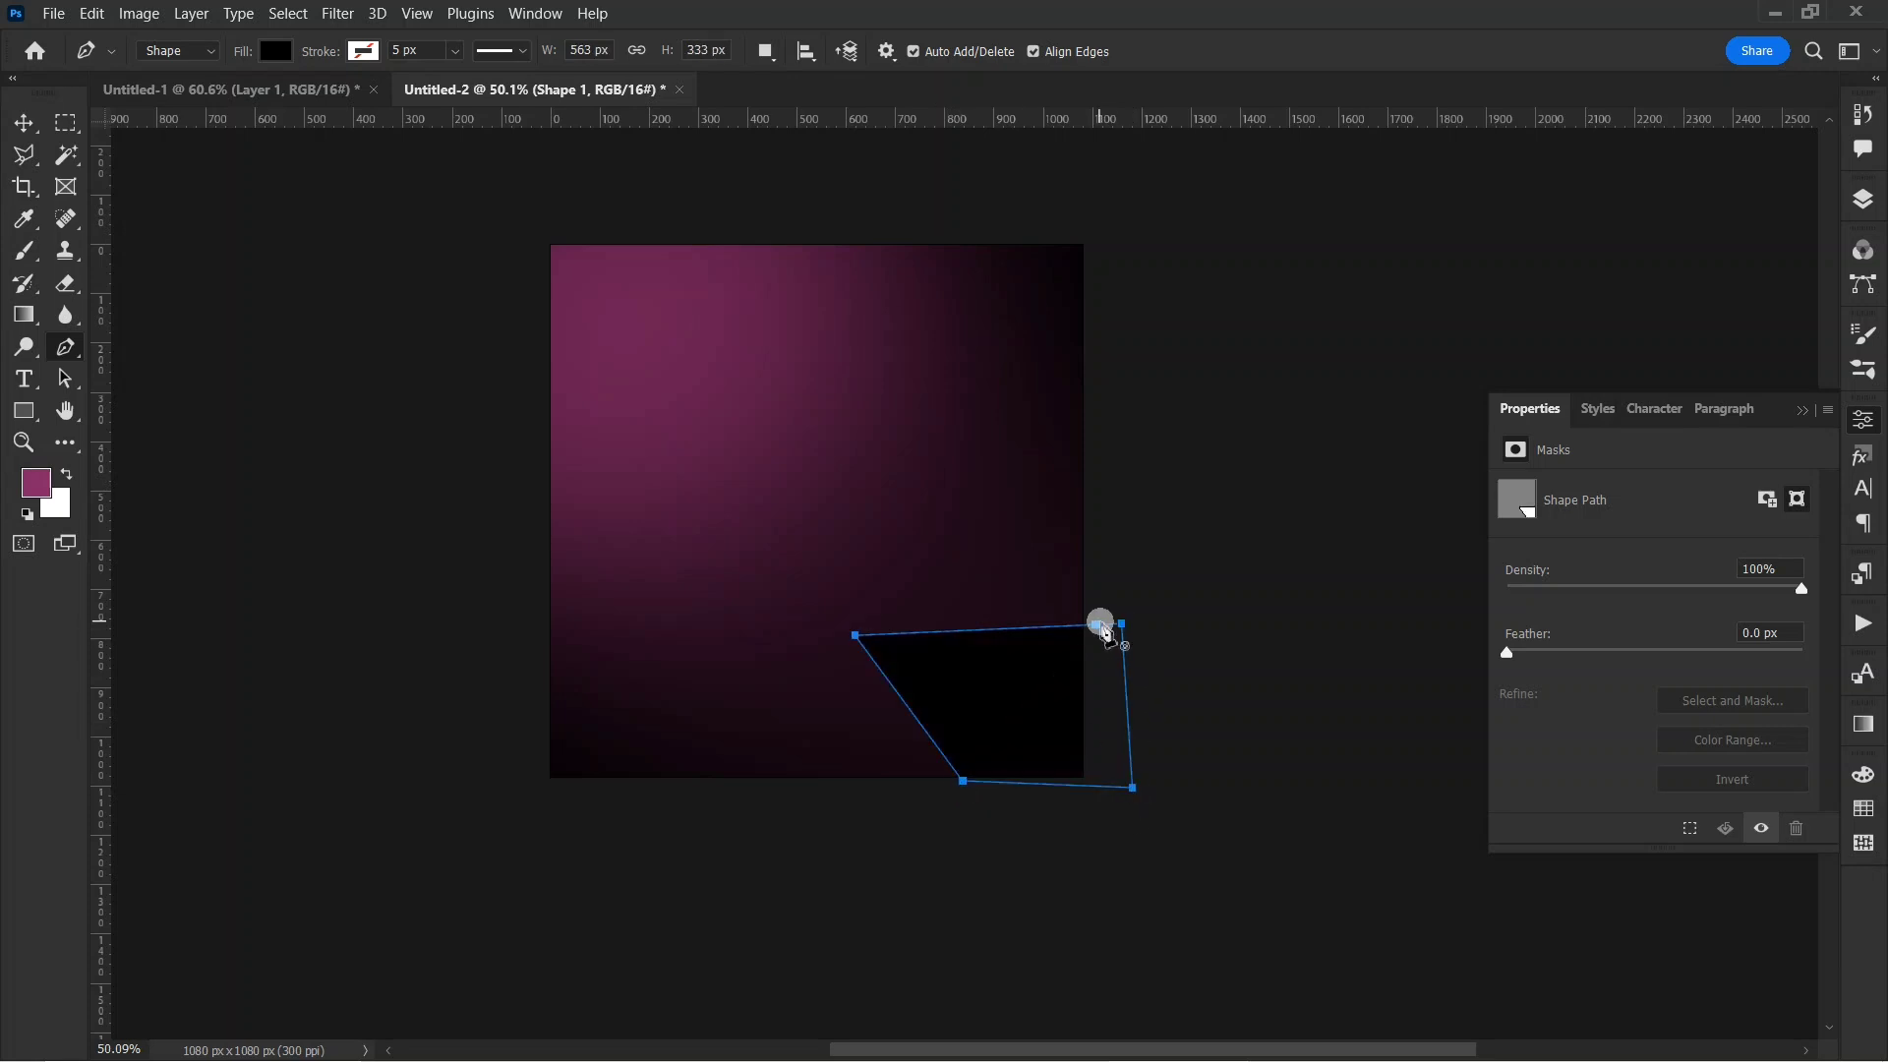
# - Rasterize the black shape, reduce the brush size to 600, and try a purple stroke along its upper edge
pyautogui.press('b')
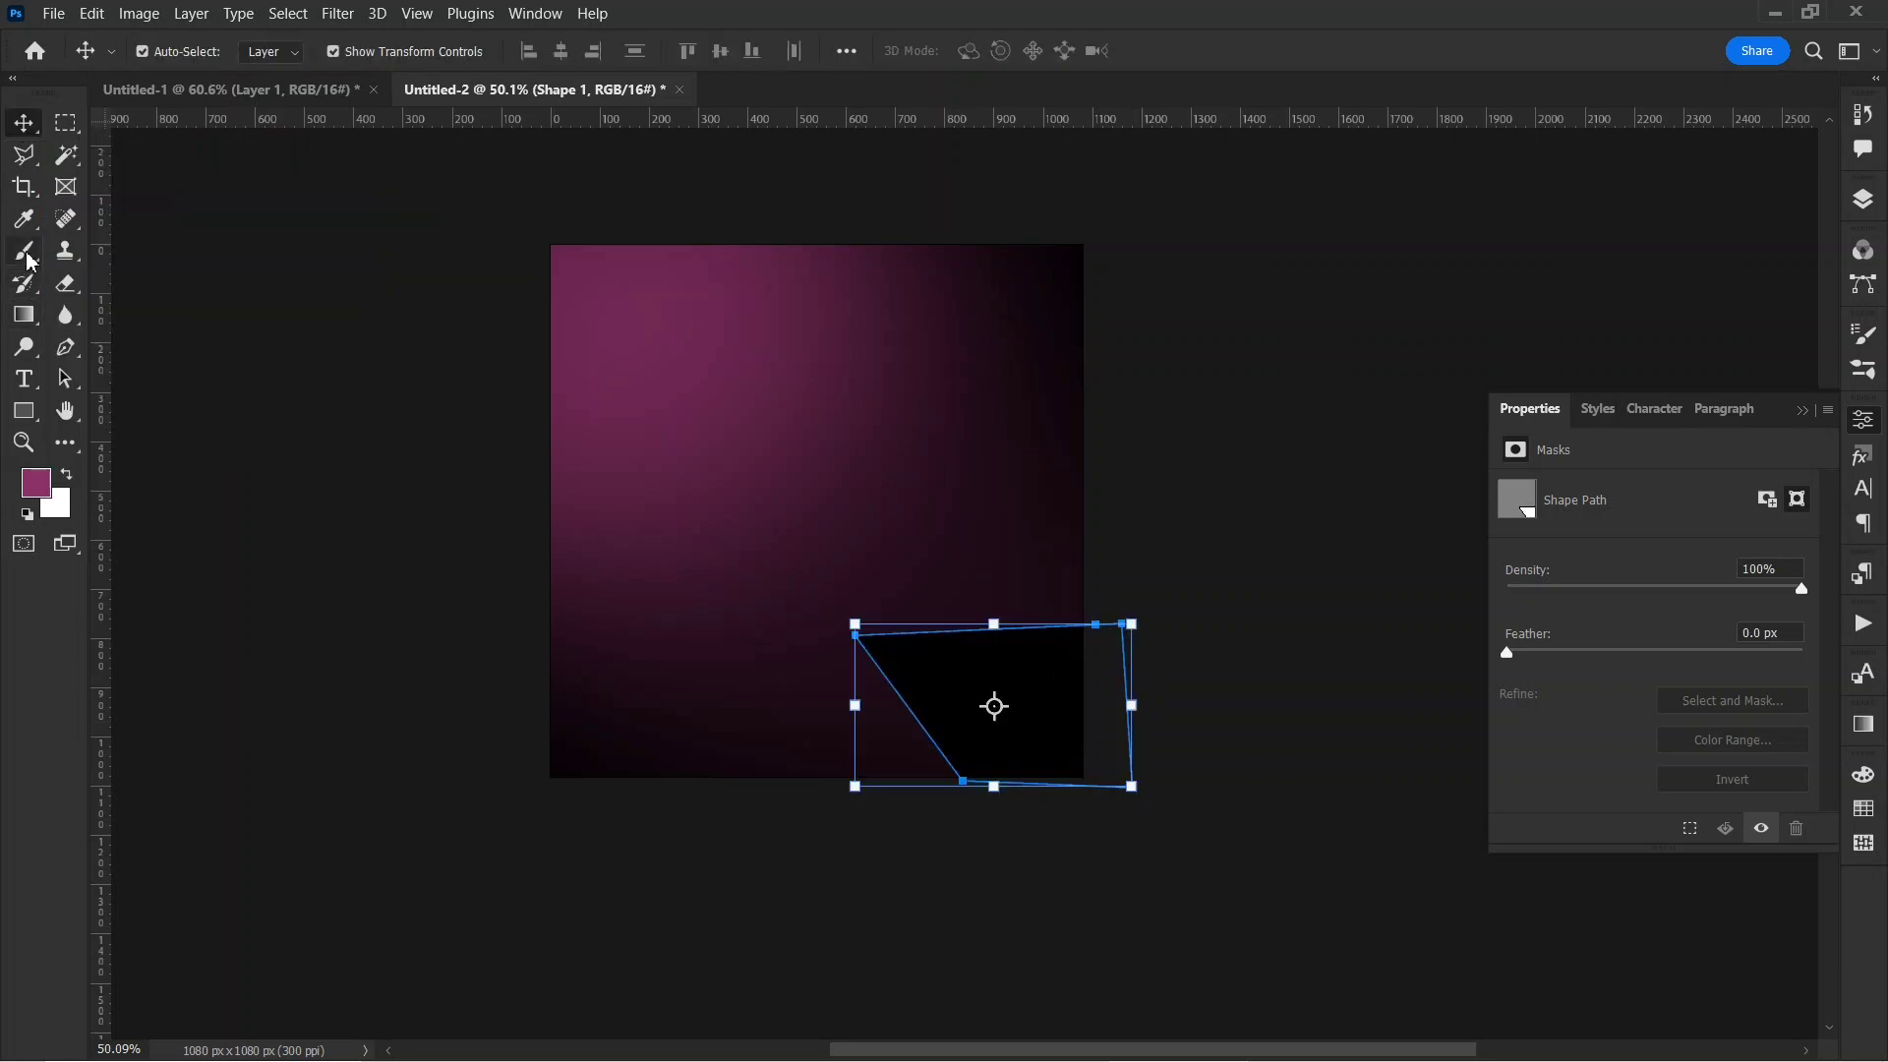
pyautogui.click(955, 672)
pyautogui.click(865, 418)
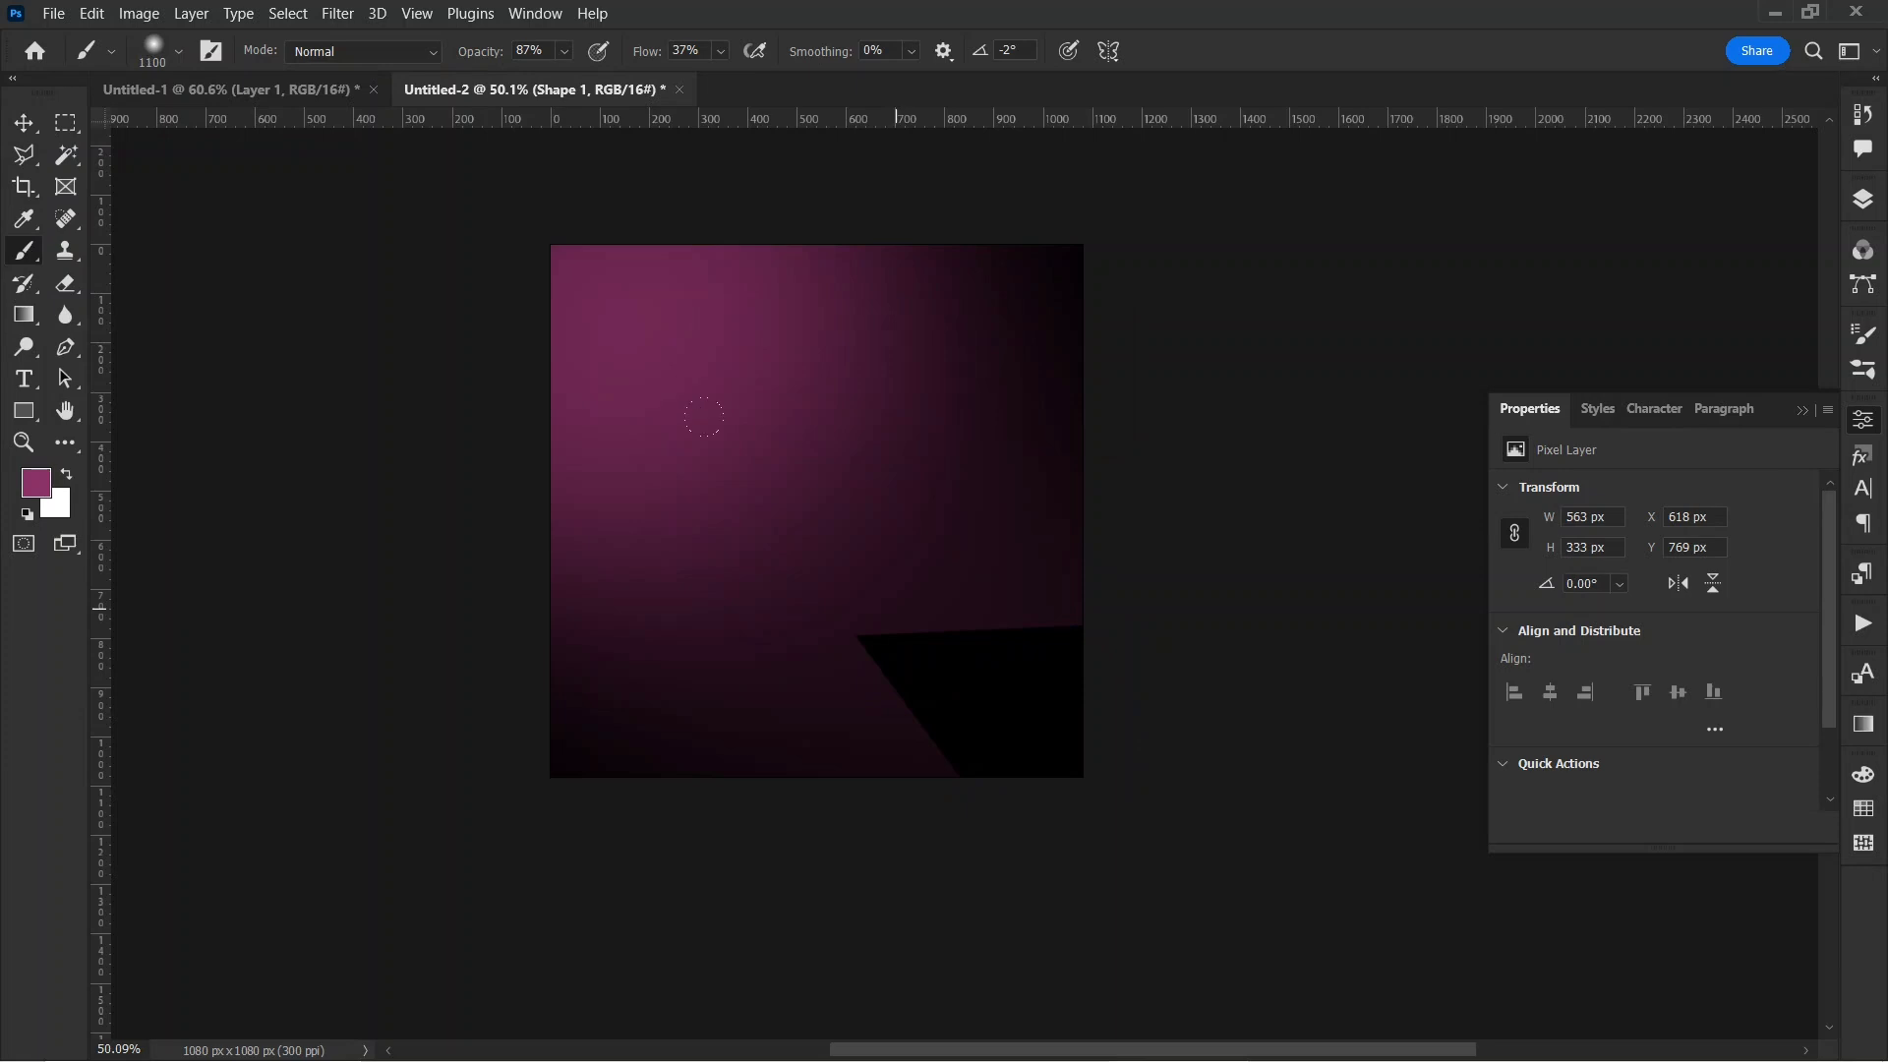
pyautogui.press('[')
pyautogui.press('[')
pyautogui.press('[')
pyautogui.press('[')
pyautogui.press('[')
pyautogui.moveTo(896, 609); pyautogui.dragTo(958, 628)
pyautogui.hotkey('ctrl', 'z')
# - Add an empty layer above Shape 1 and delete it again
pyautogui.click(1860, 199)
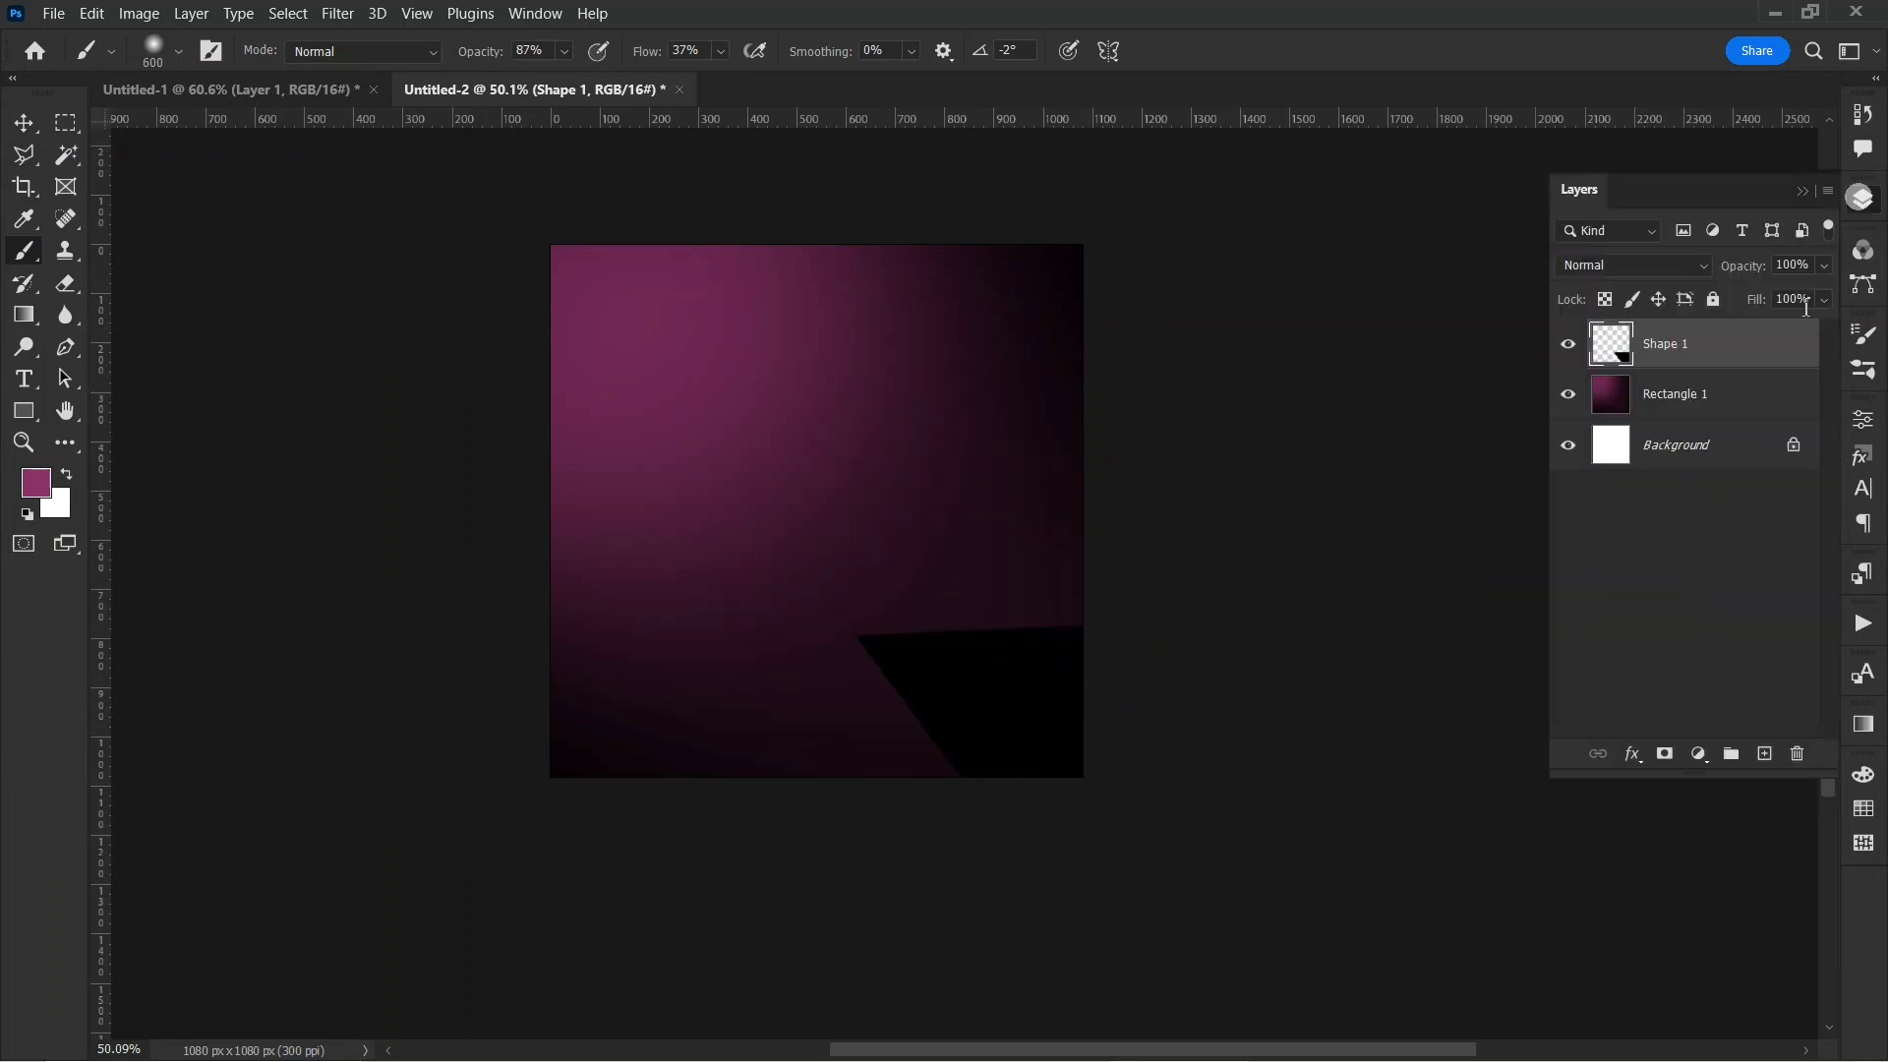
pyautogui.click(1765, 753)
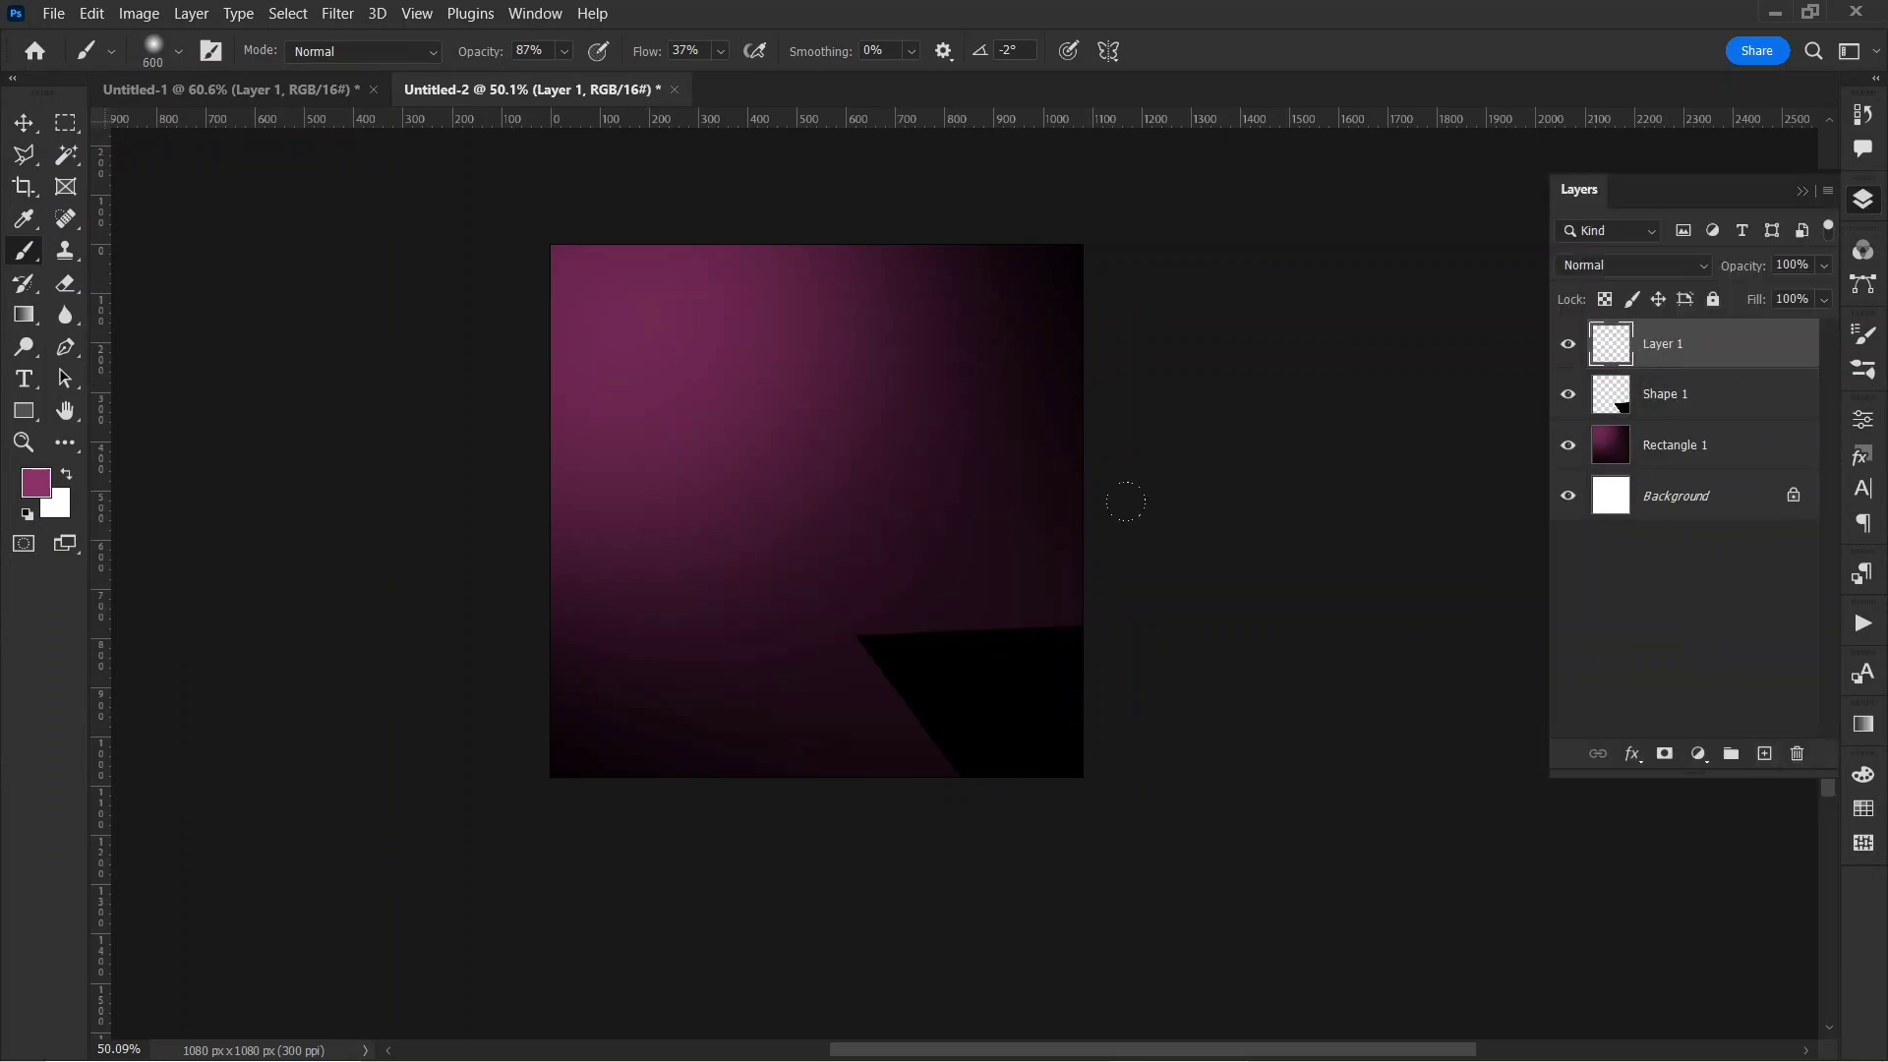
pyautogui.press('Delete')
# - Try fading Shape 1 with a black brush stroke on a layer mask, and undo back to the editable vector shape
pyautogui.click(1664, 753)
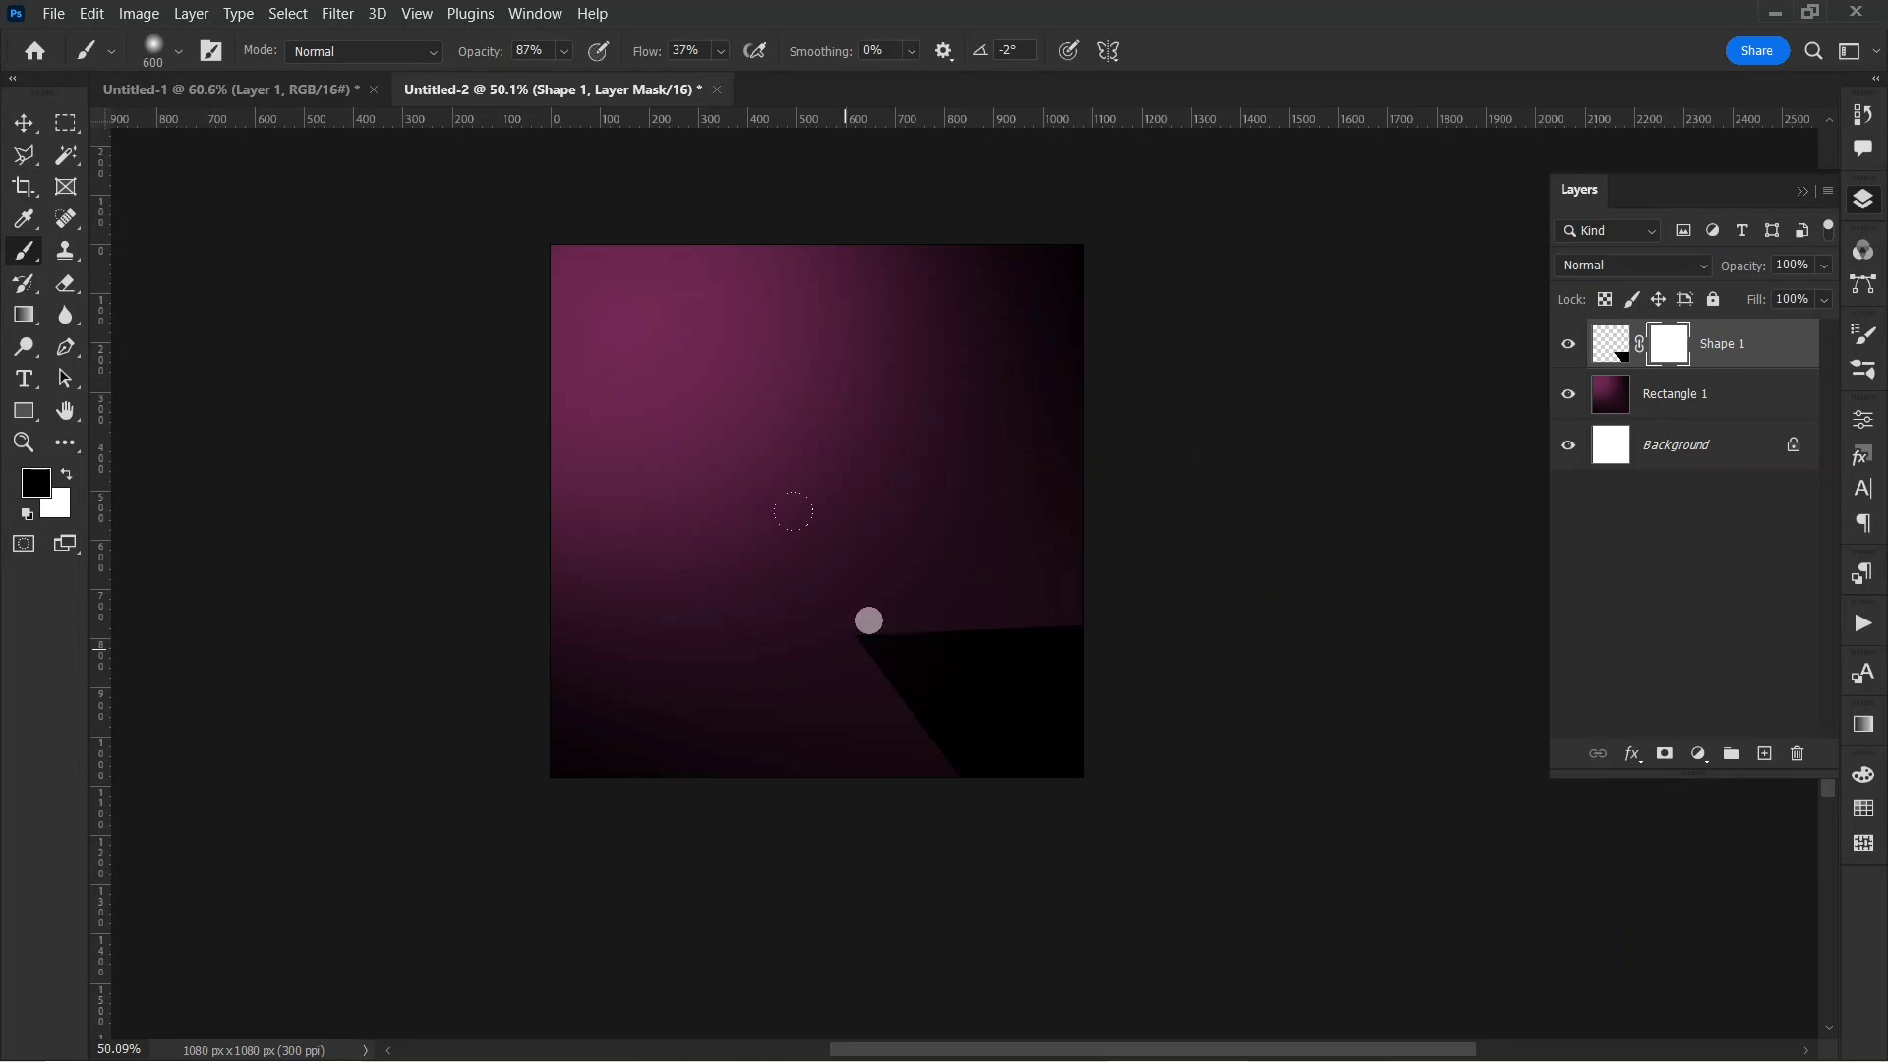
pyautogui.moveTo(870, 620); pyautogui.dragTo(1022, 644)
pyautogui.hotkey('ctrl', 'z')
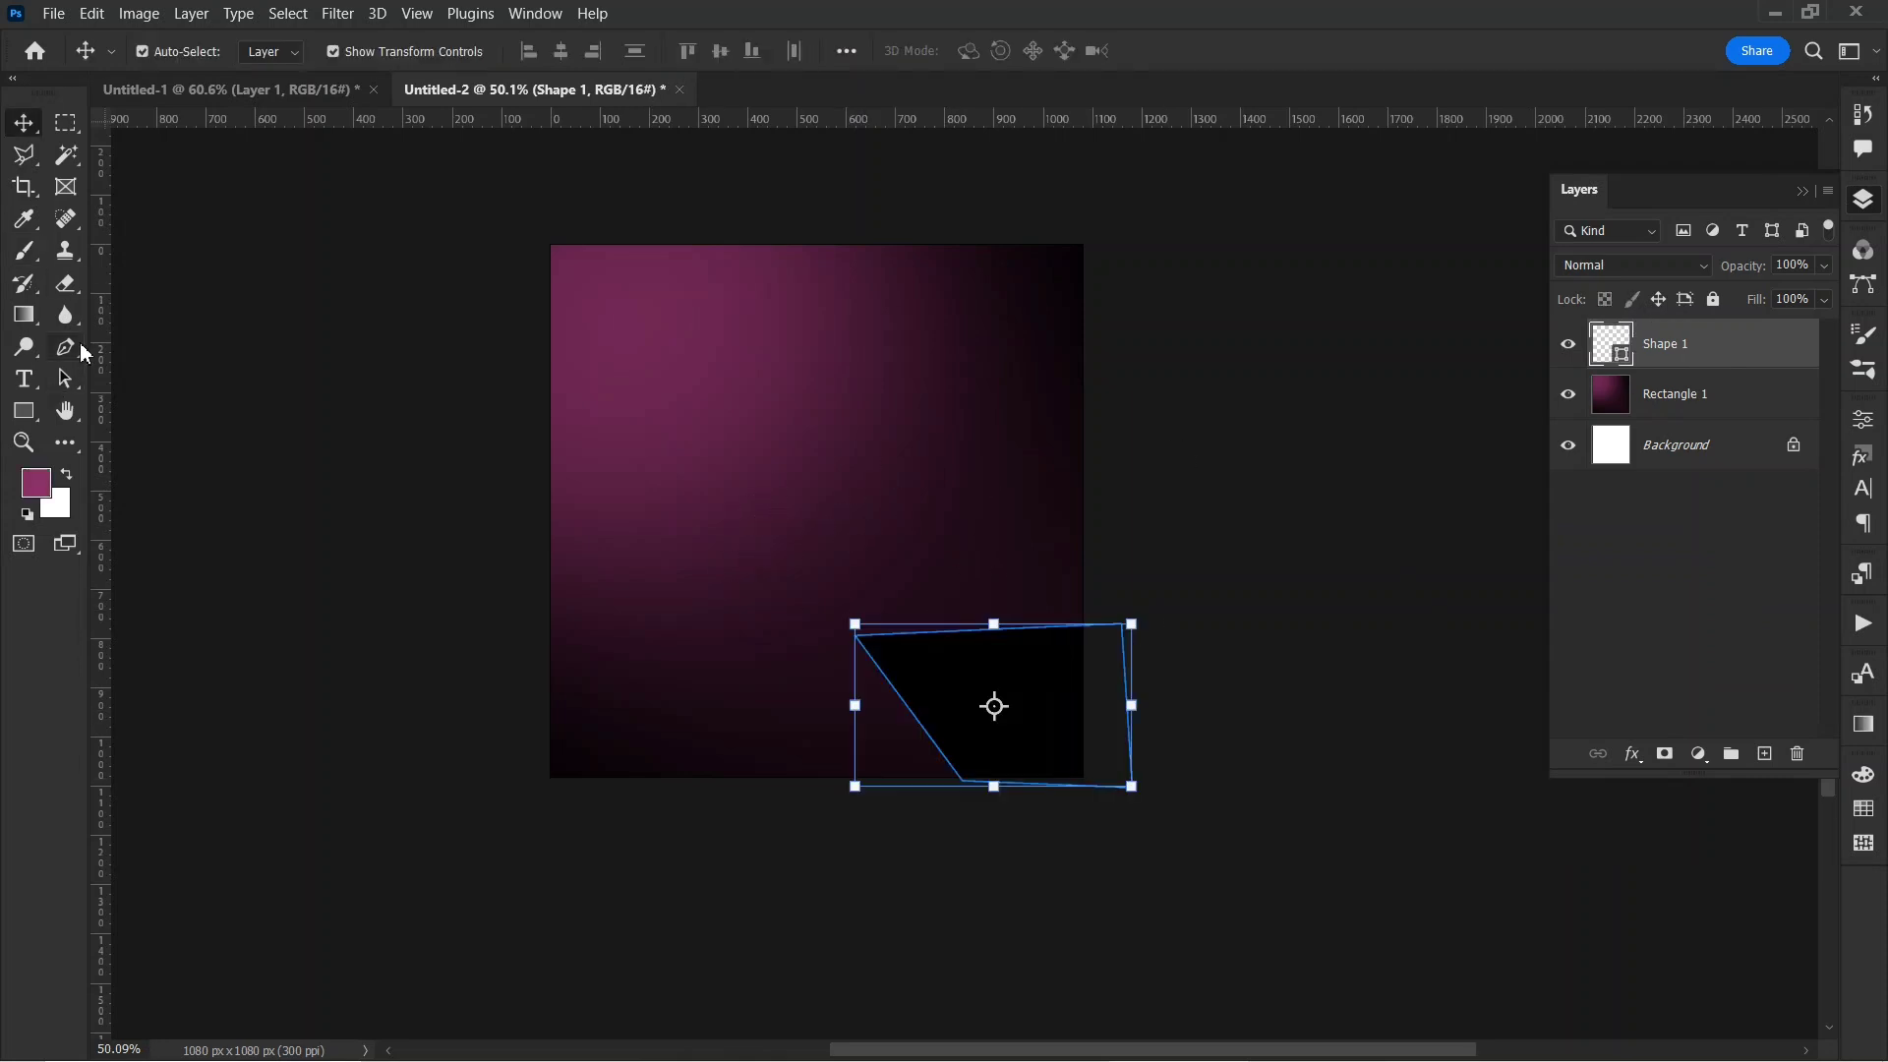
# - Fill Shape 1 with the recently used purple
pyautogui.click(66, 347)
pyautogui.click(275, 51)
pyautogui.click(147, 183)
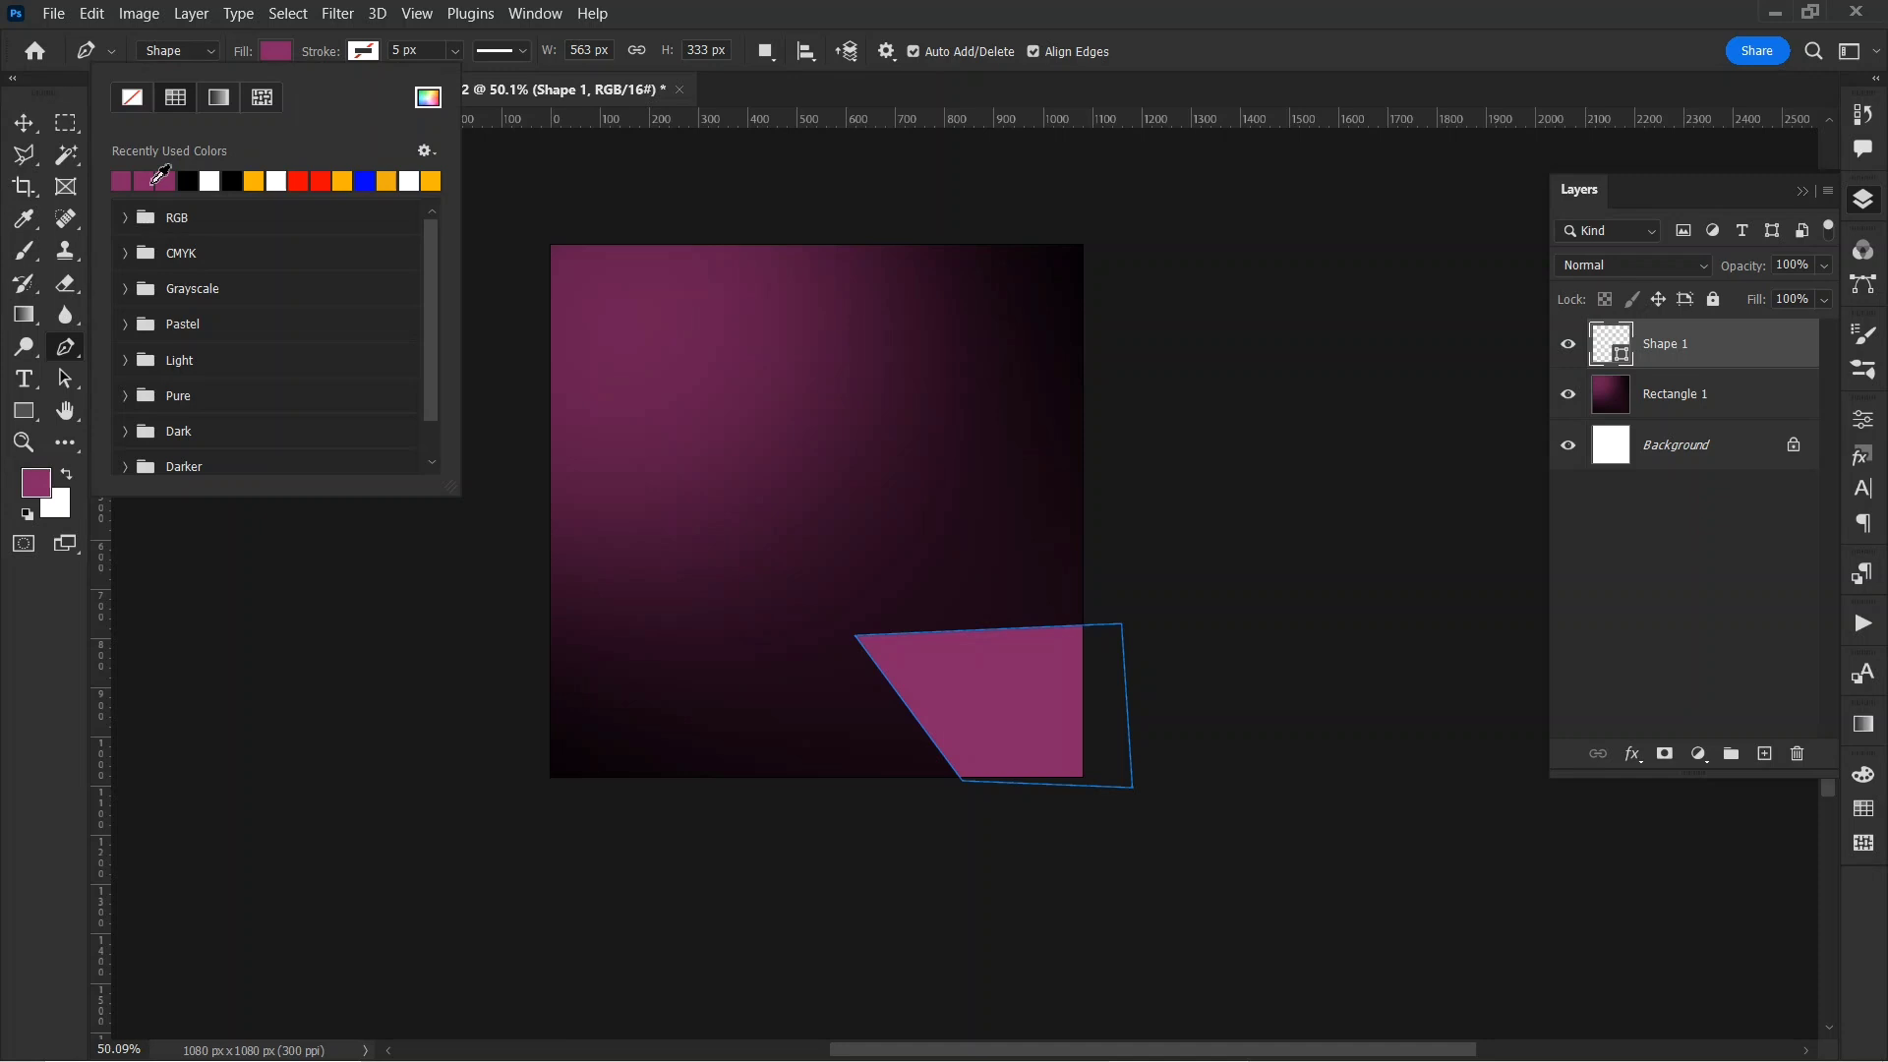
pyautogui.click(275, 59)
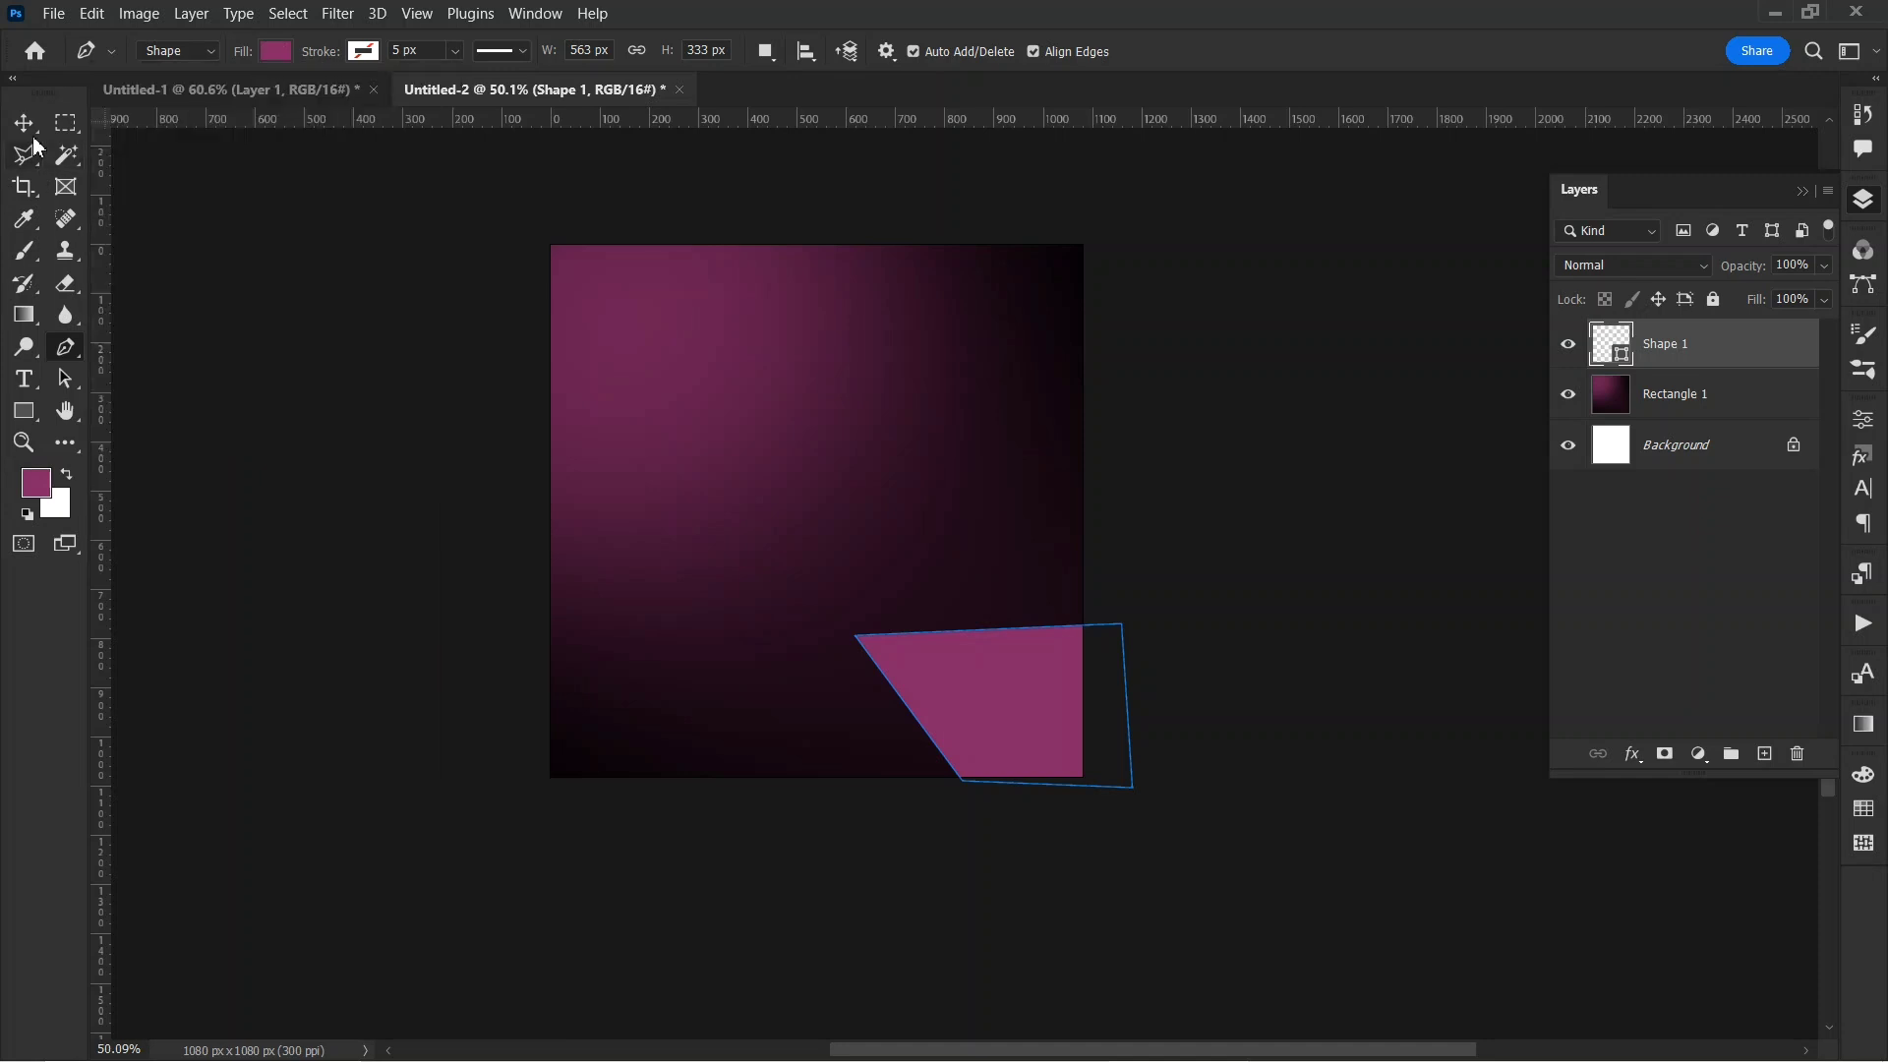
# - Add a layer mask to Shape 1 and brush black over its lower-right area to fade the purple
pyautogui.click(24, 123)
pyautogui.click(1666, 754)
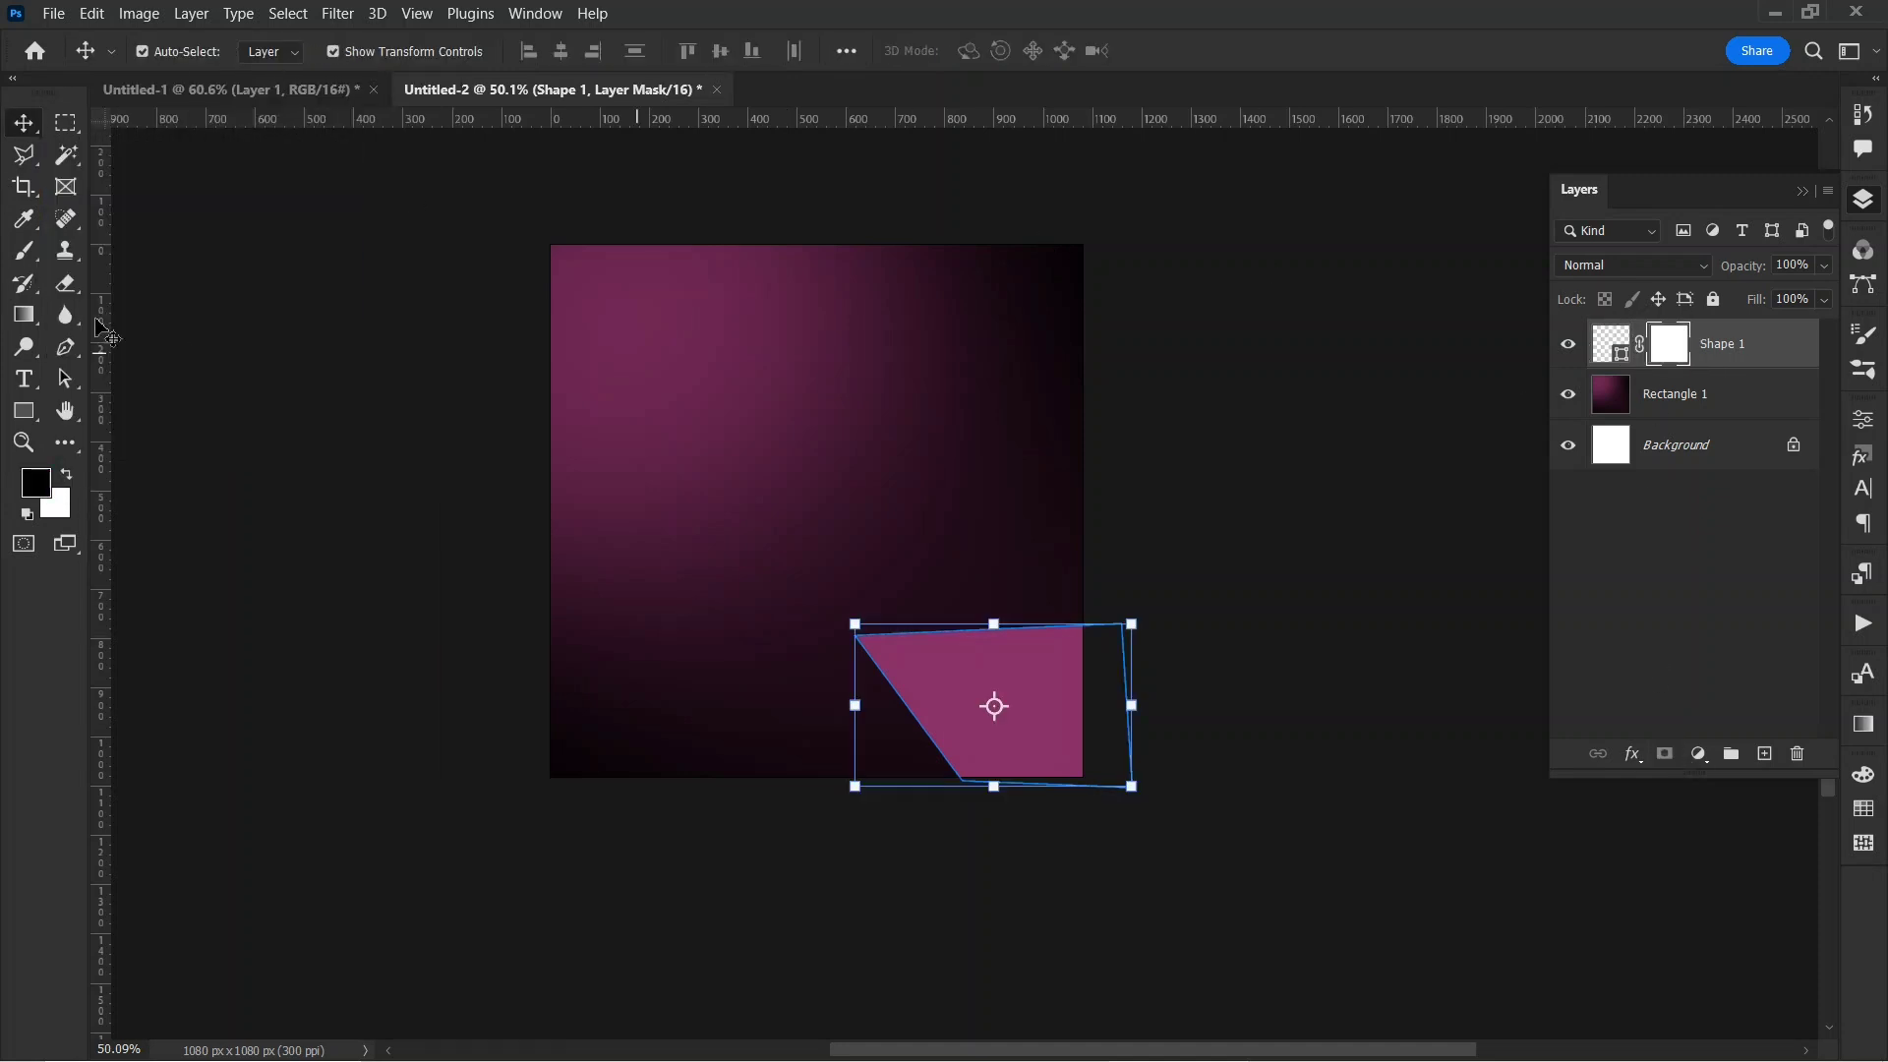
pyautogui.click(24, 252)
pyautogui.moveTo(1067, 657)
pyautogui.mouseDown()
pyautogui.moveTo(975, 716)
pyautogui.moveTo(1075, 601)
pyautogui.moveTo(1041, 578)
pyautogui.moveTo(954, 687)
pyautogui.moveTo(999, 671)
pyautogui.mouseUp()
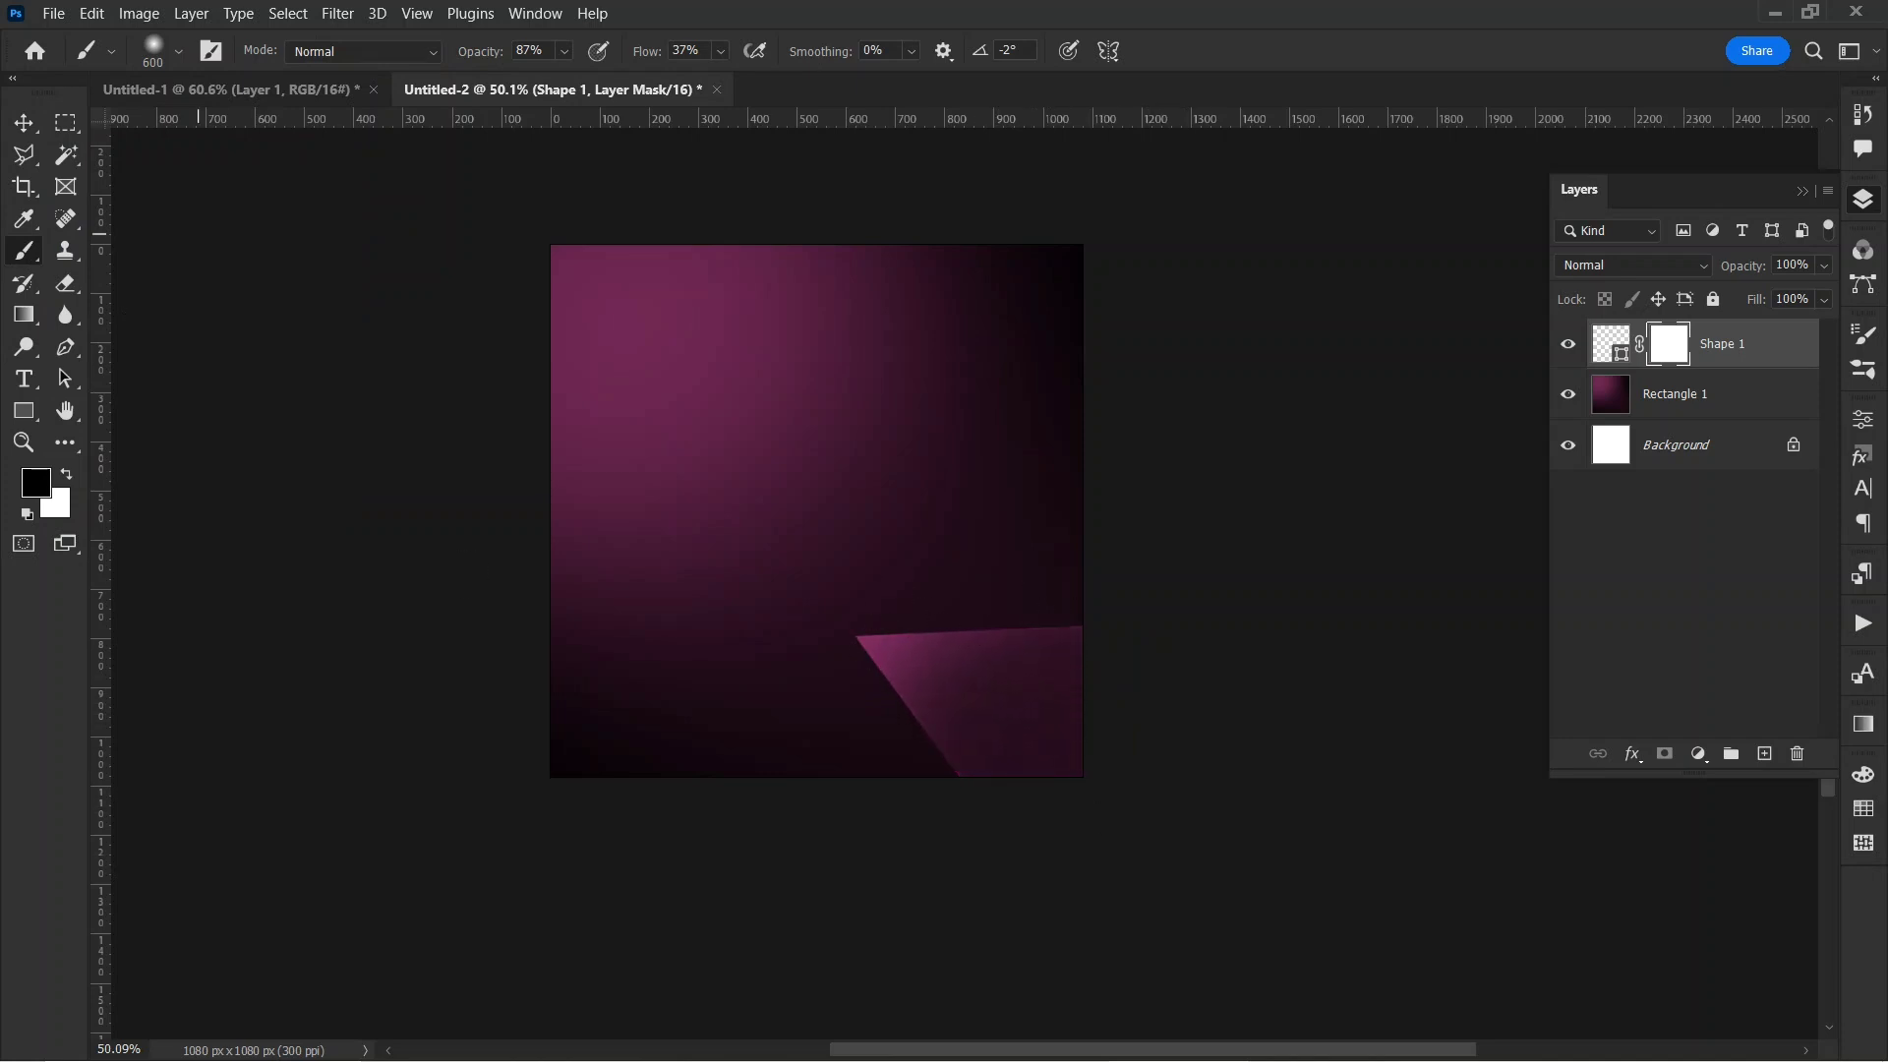
# - Draw a purple triangular Pen shape, about 235 × 311 px, from Shape 1's upper-left point to below the canvas
pyautogui.click(67, 350)
pyautogui.click(855, 640)
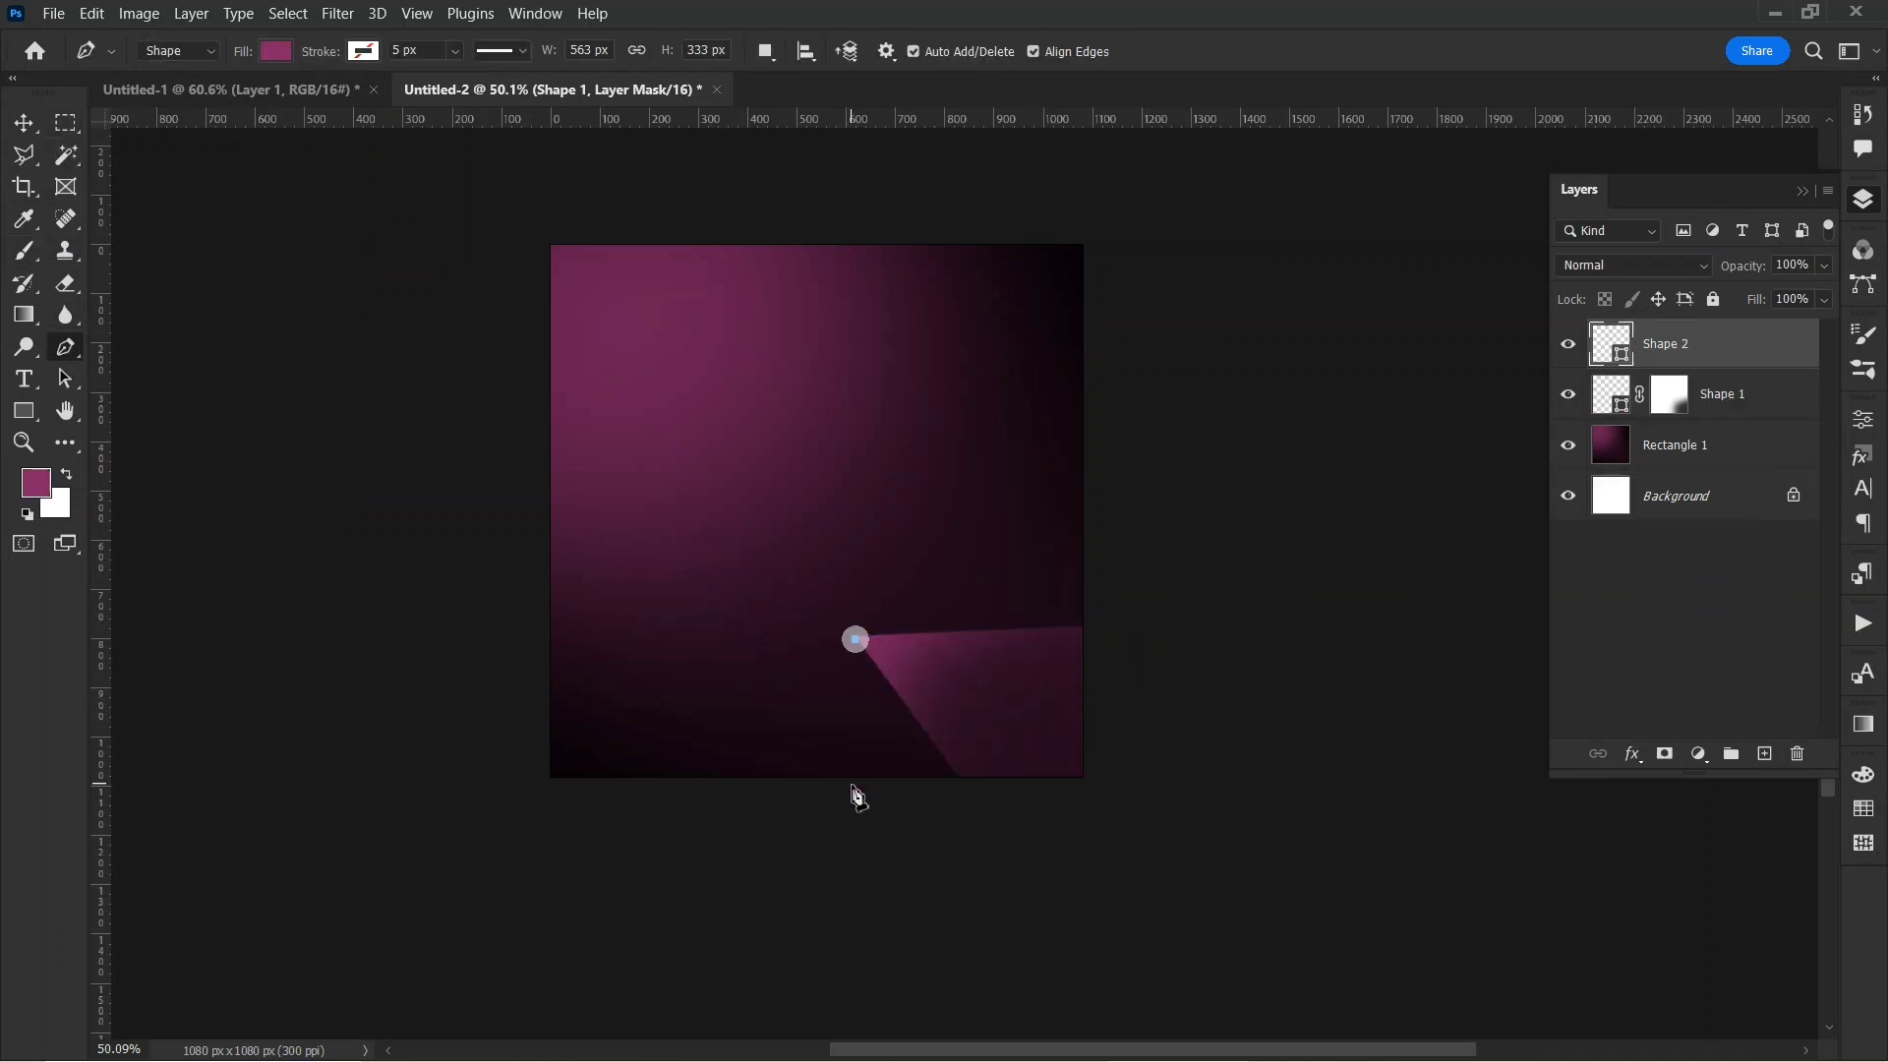
pyautogui.click(851, 784)
pyautogui.click(967, 793)
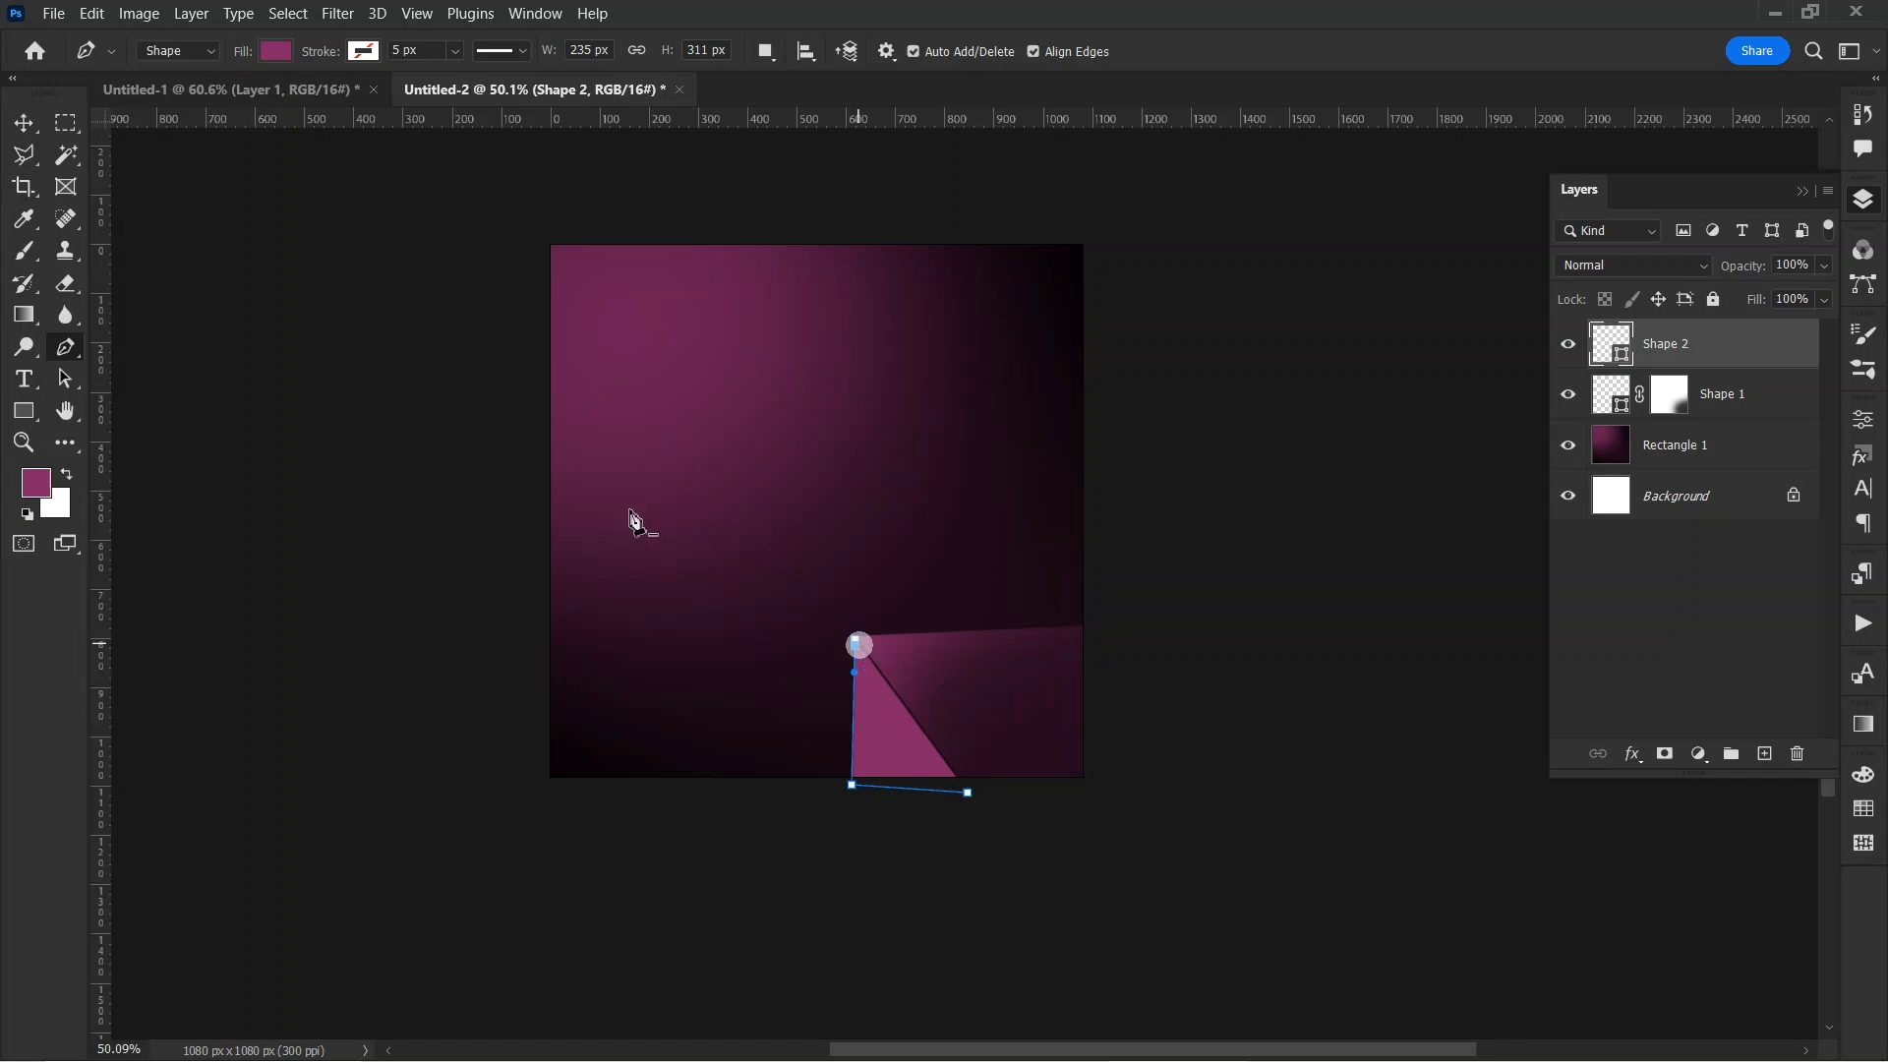
pyautogui.click(27, 128)
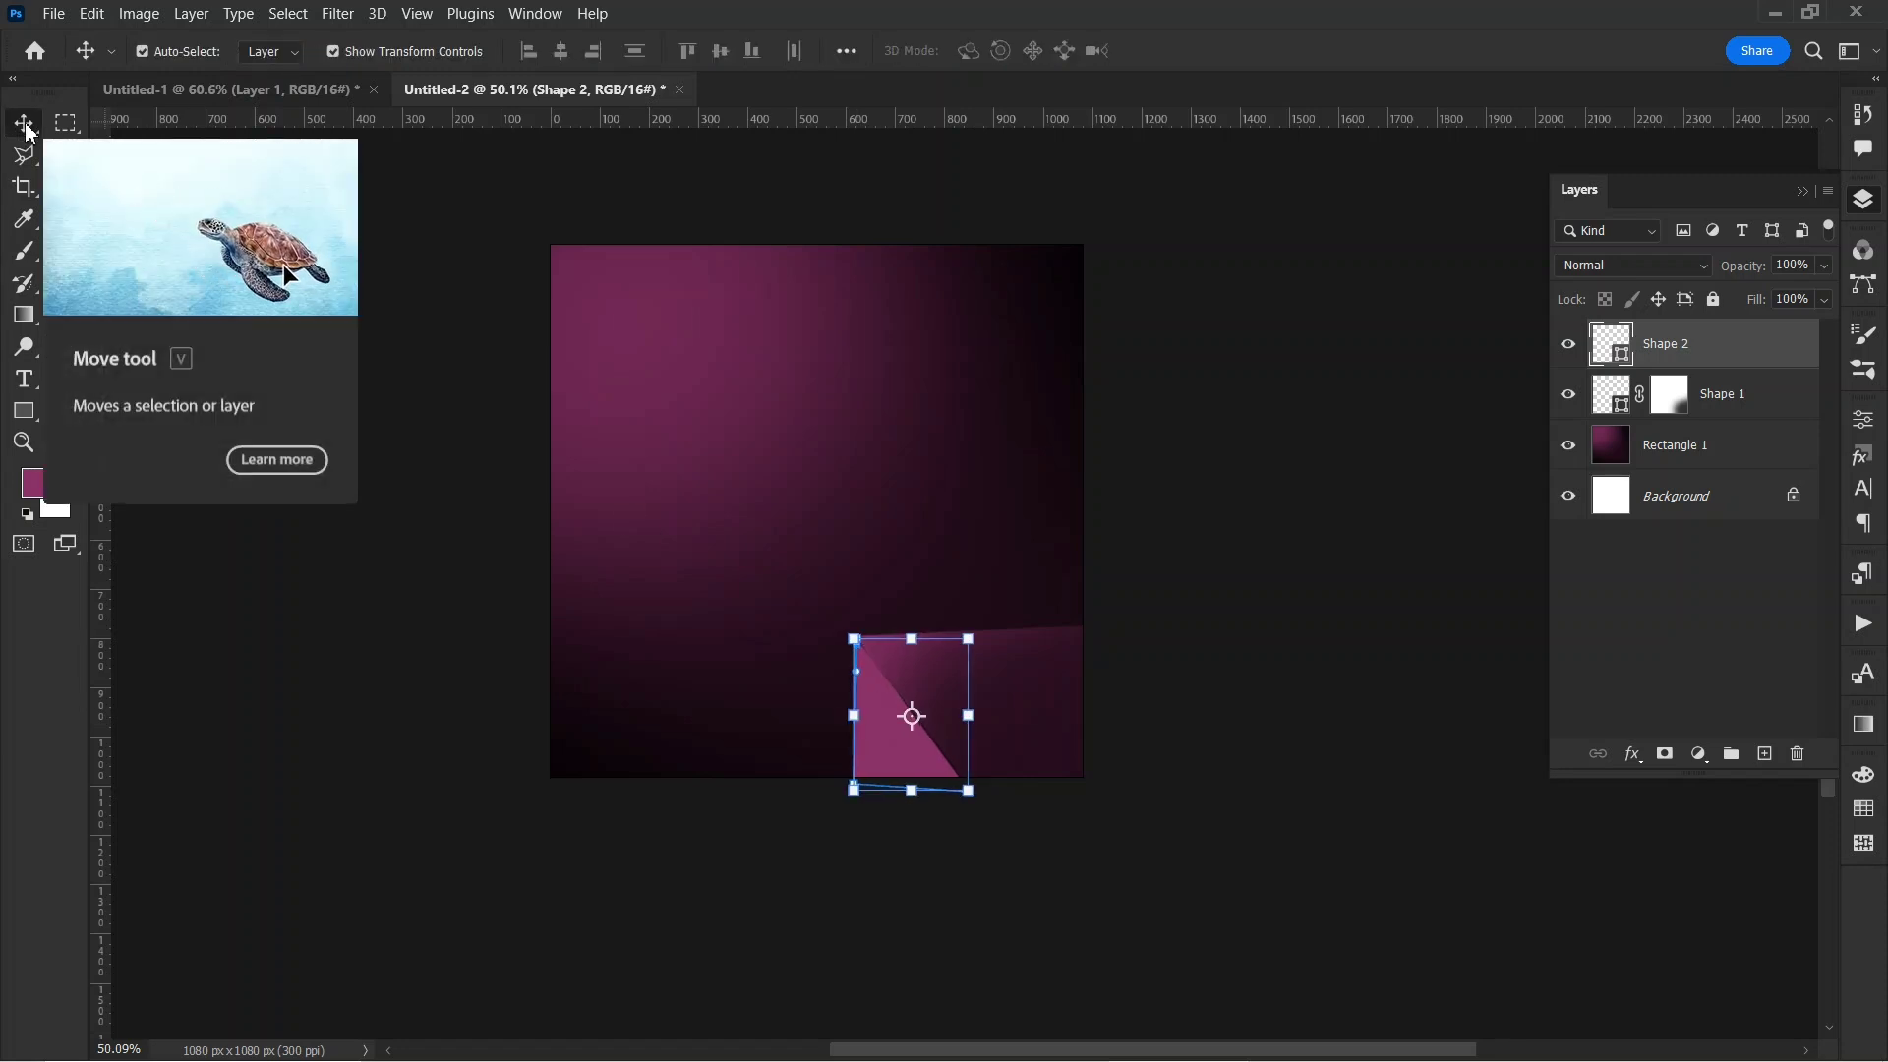
# - Place Shape 2 beneath Shape 1, add a layer mask to it, and fade its lower part with a black brush
pyautogui.moveTo(1740, 345); pyautogui.dragTo(1710, 421)
pyautogui.click(1665, 755)
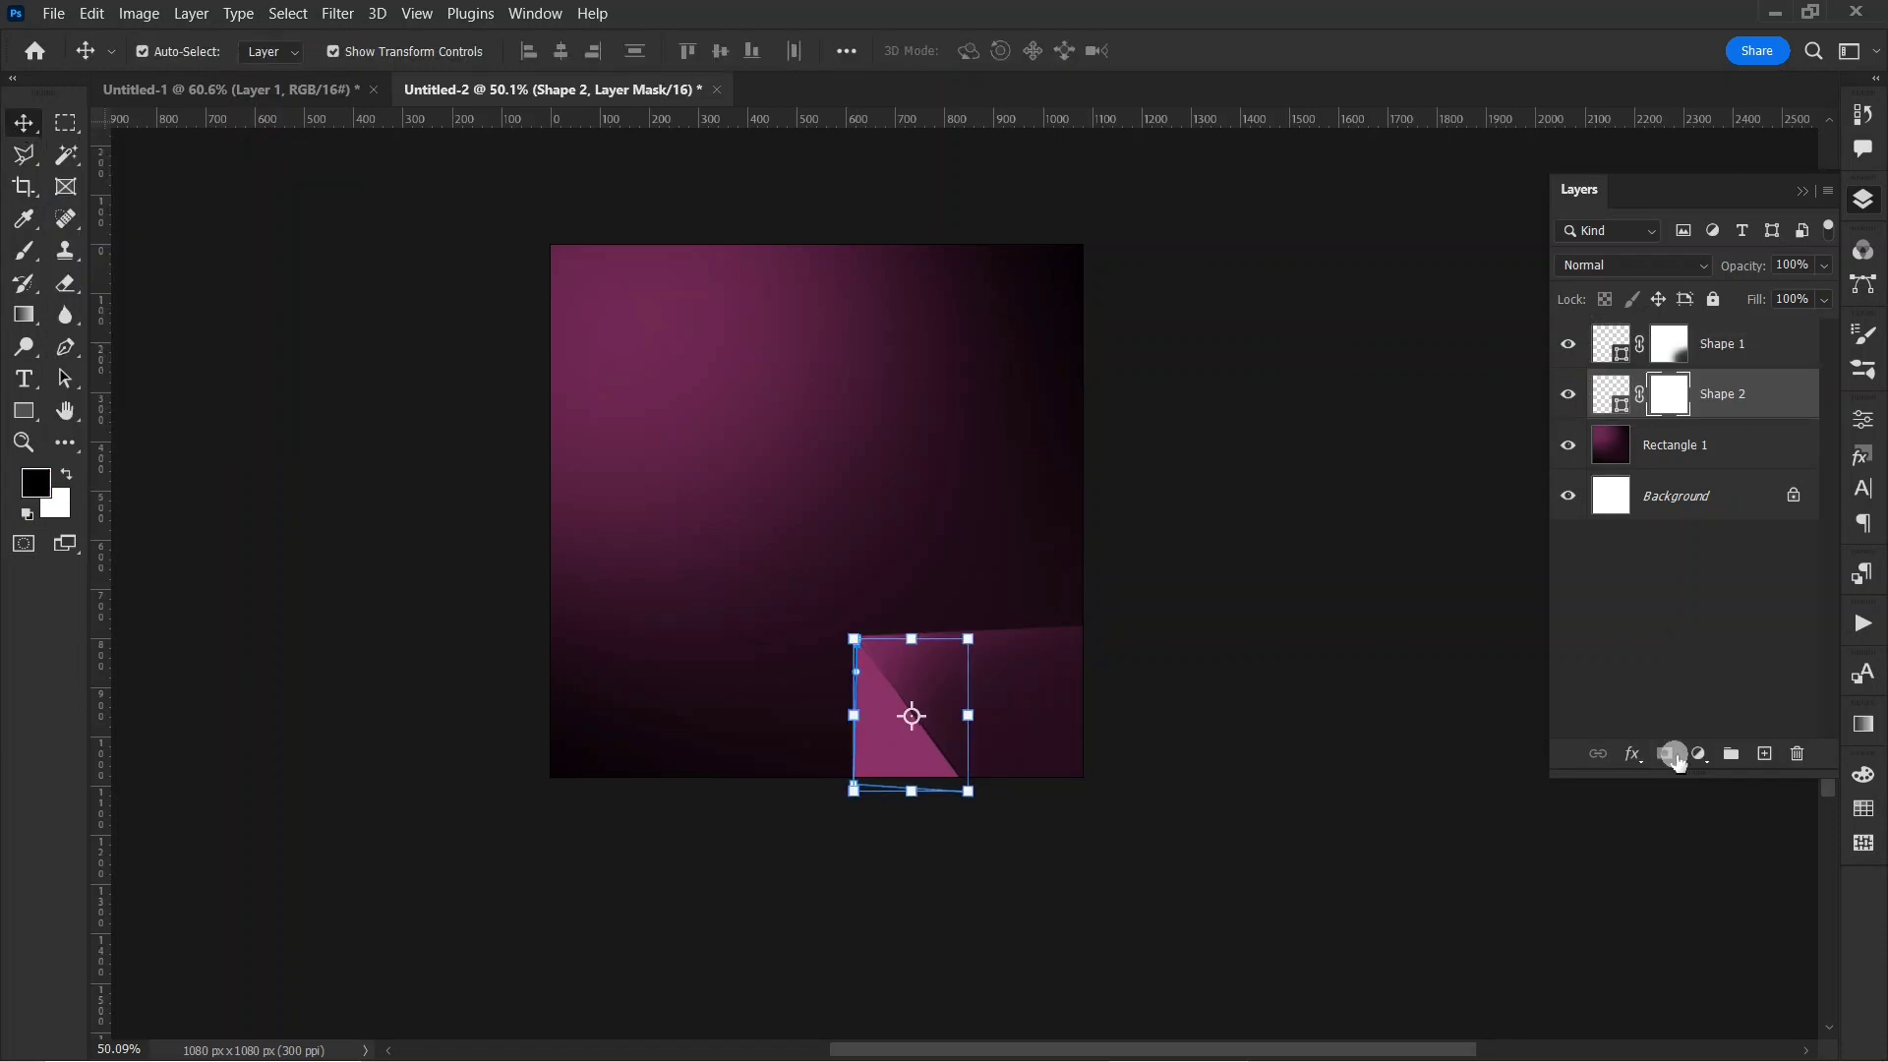
pyautogui.click(27, 262)
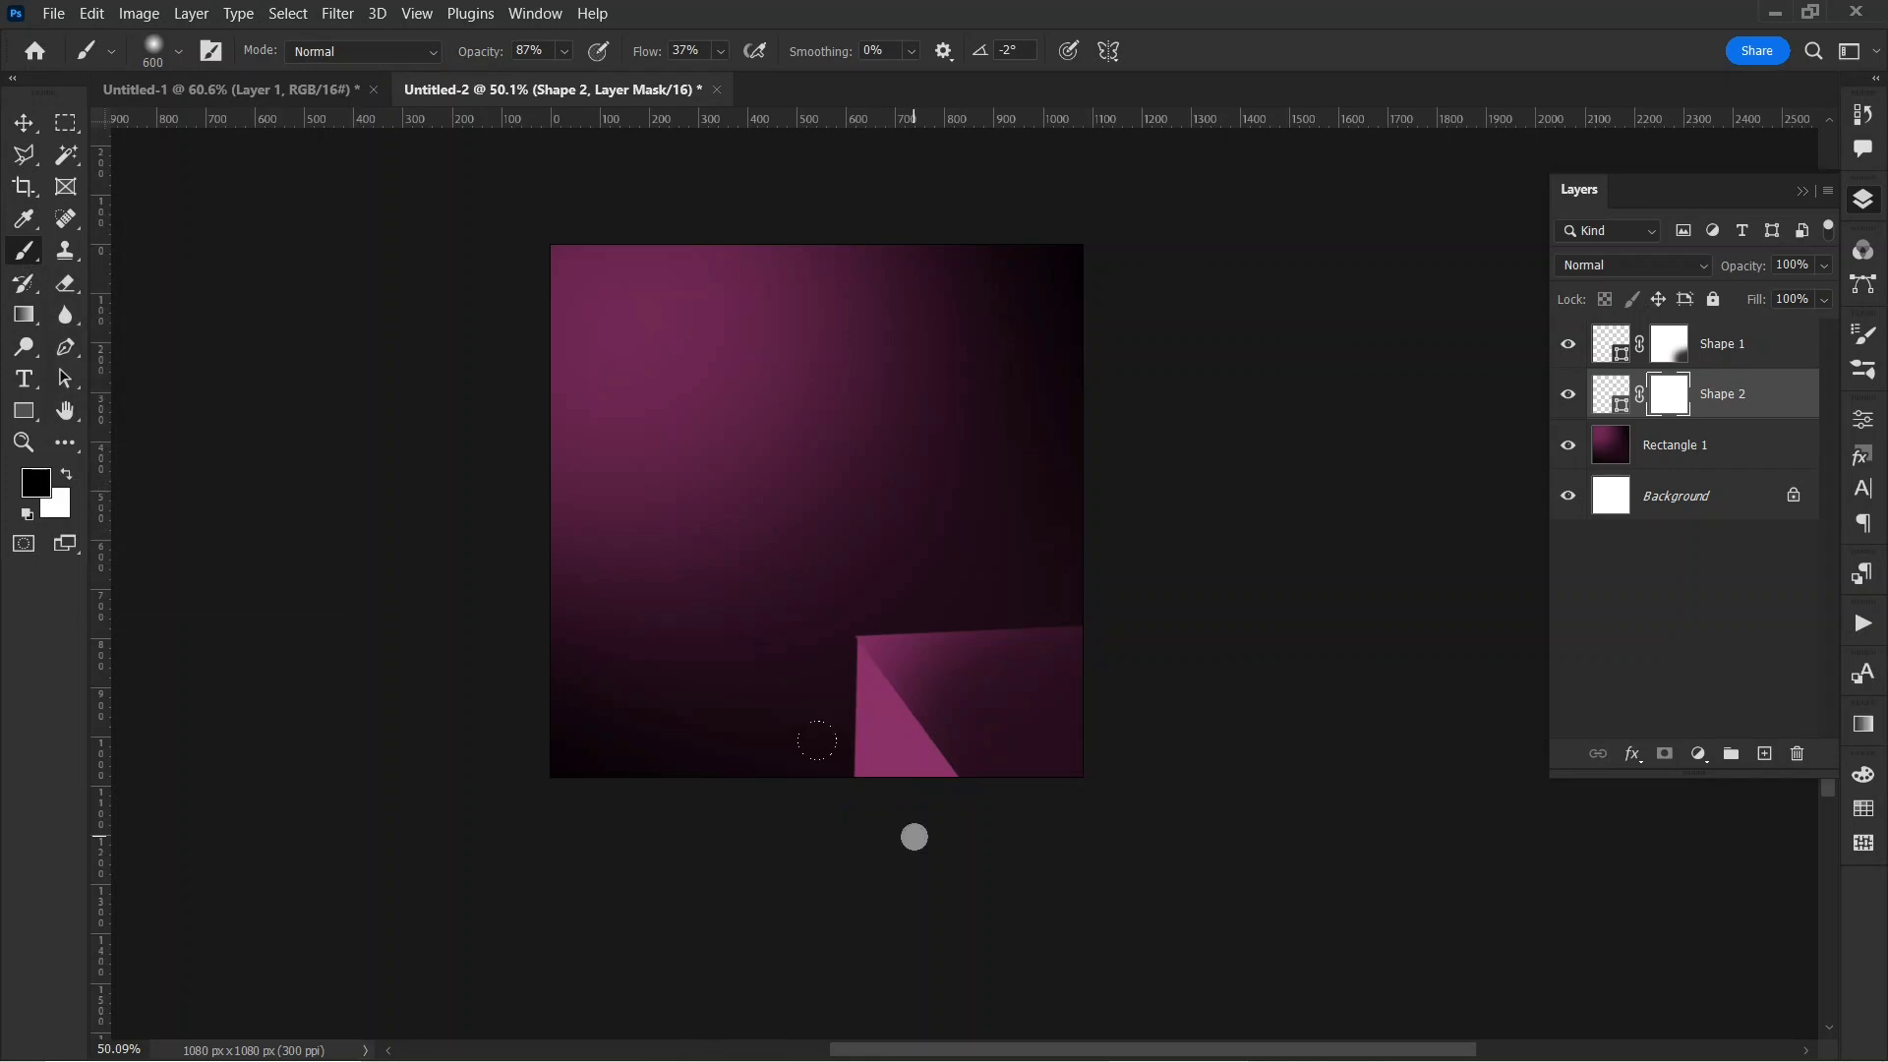
pyautogui.moveTo(817, 740); pyautogui.dragTo(815, 716)
pyautogui.click(30, 125)
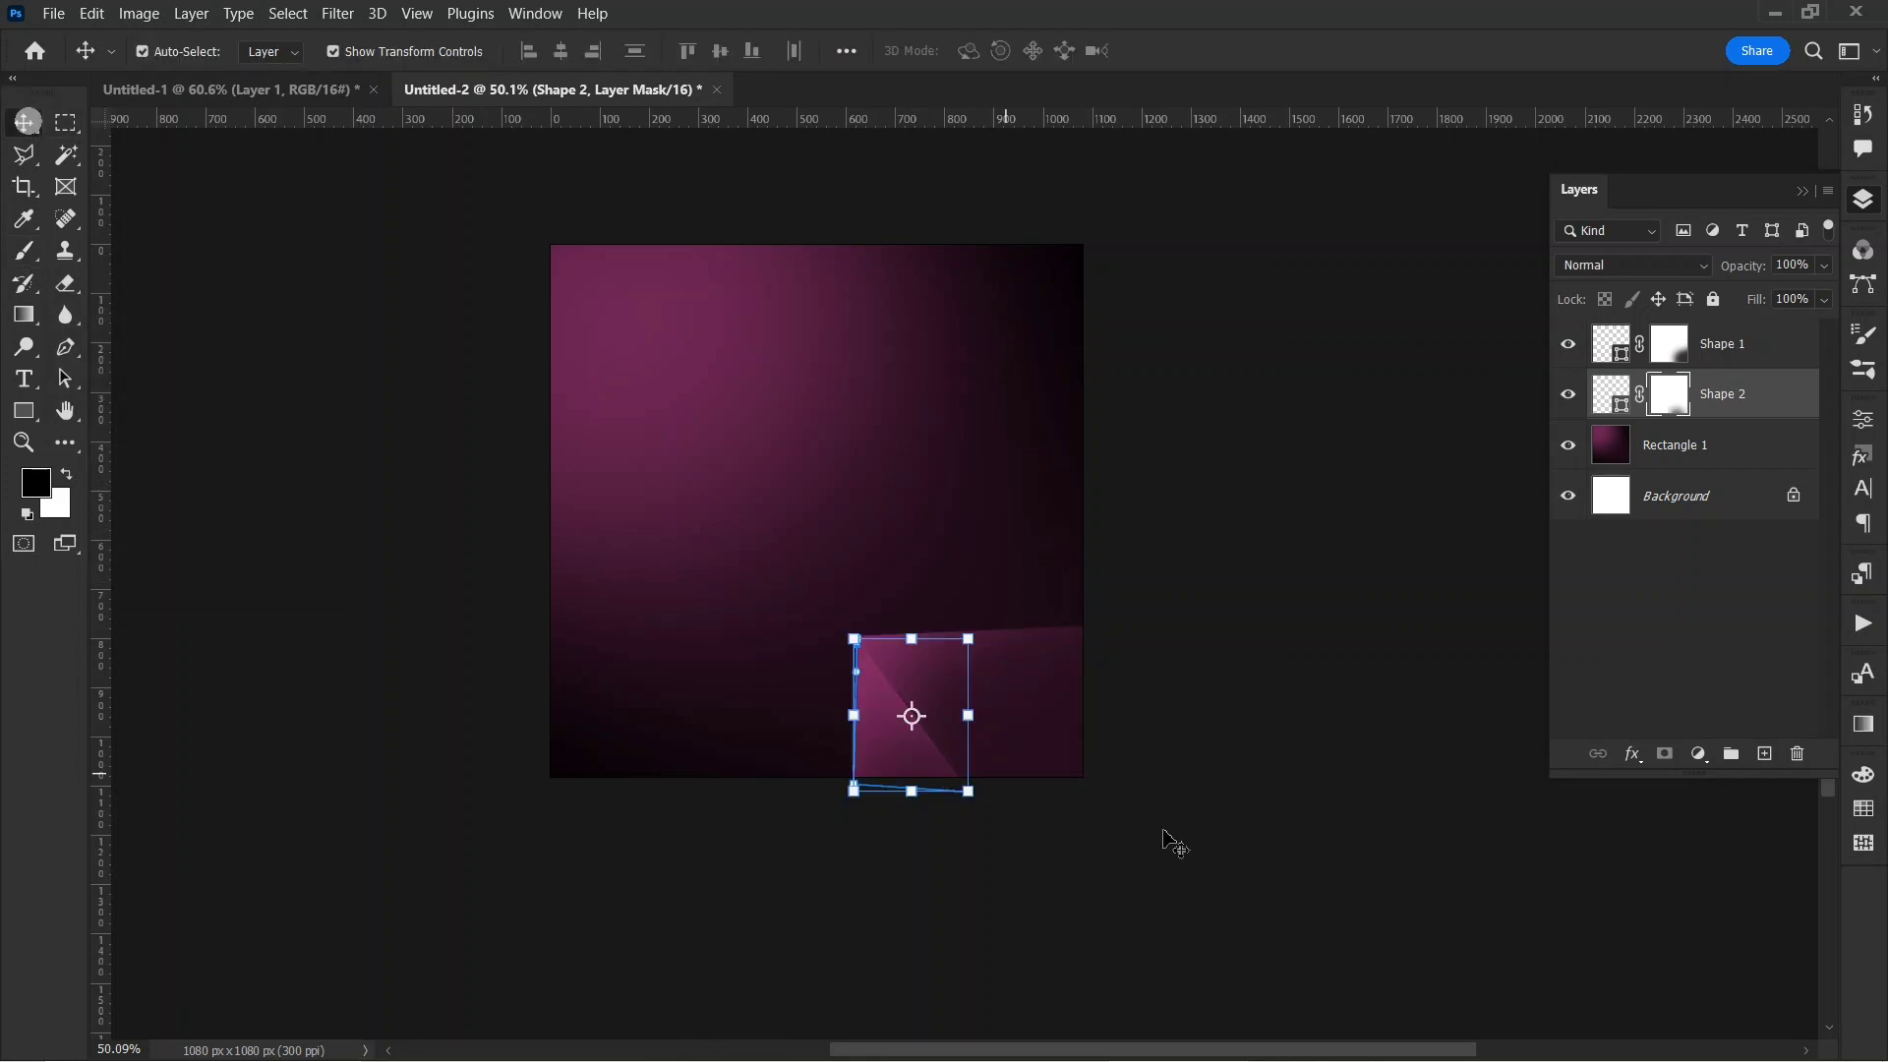
pyautogui.click(1167, 836)
# - Delete both the Shape 1 and Shape 2 layers
pyautogui.click(1752, 350)
pyautogui.click(1760, 387)
pyautogui.keyDown('shift'); pyautogui.click(1771, 351); pyautogui.keyUp('shift')
pyautogui.press('Delete')
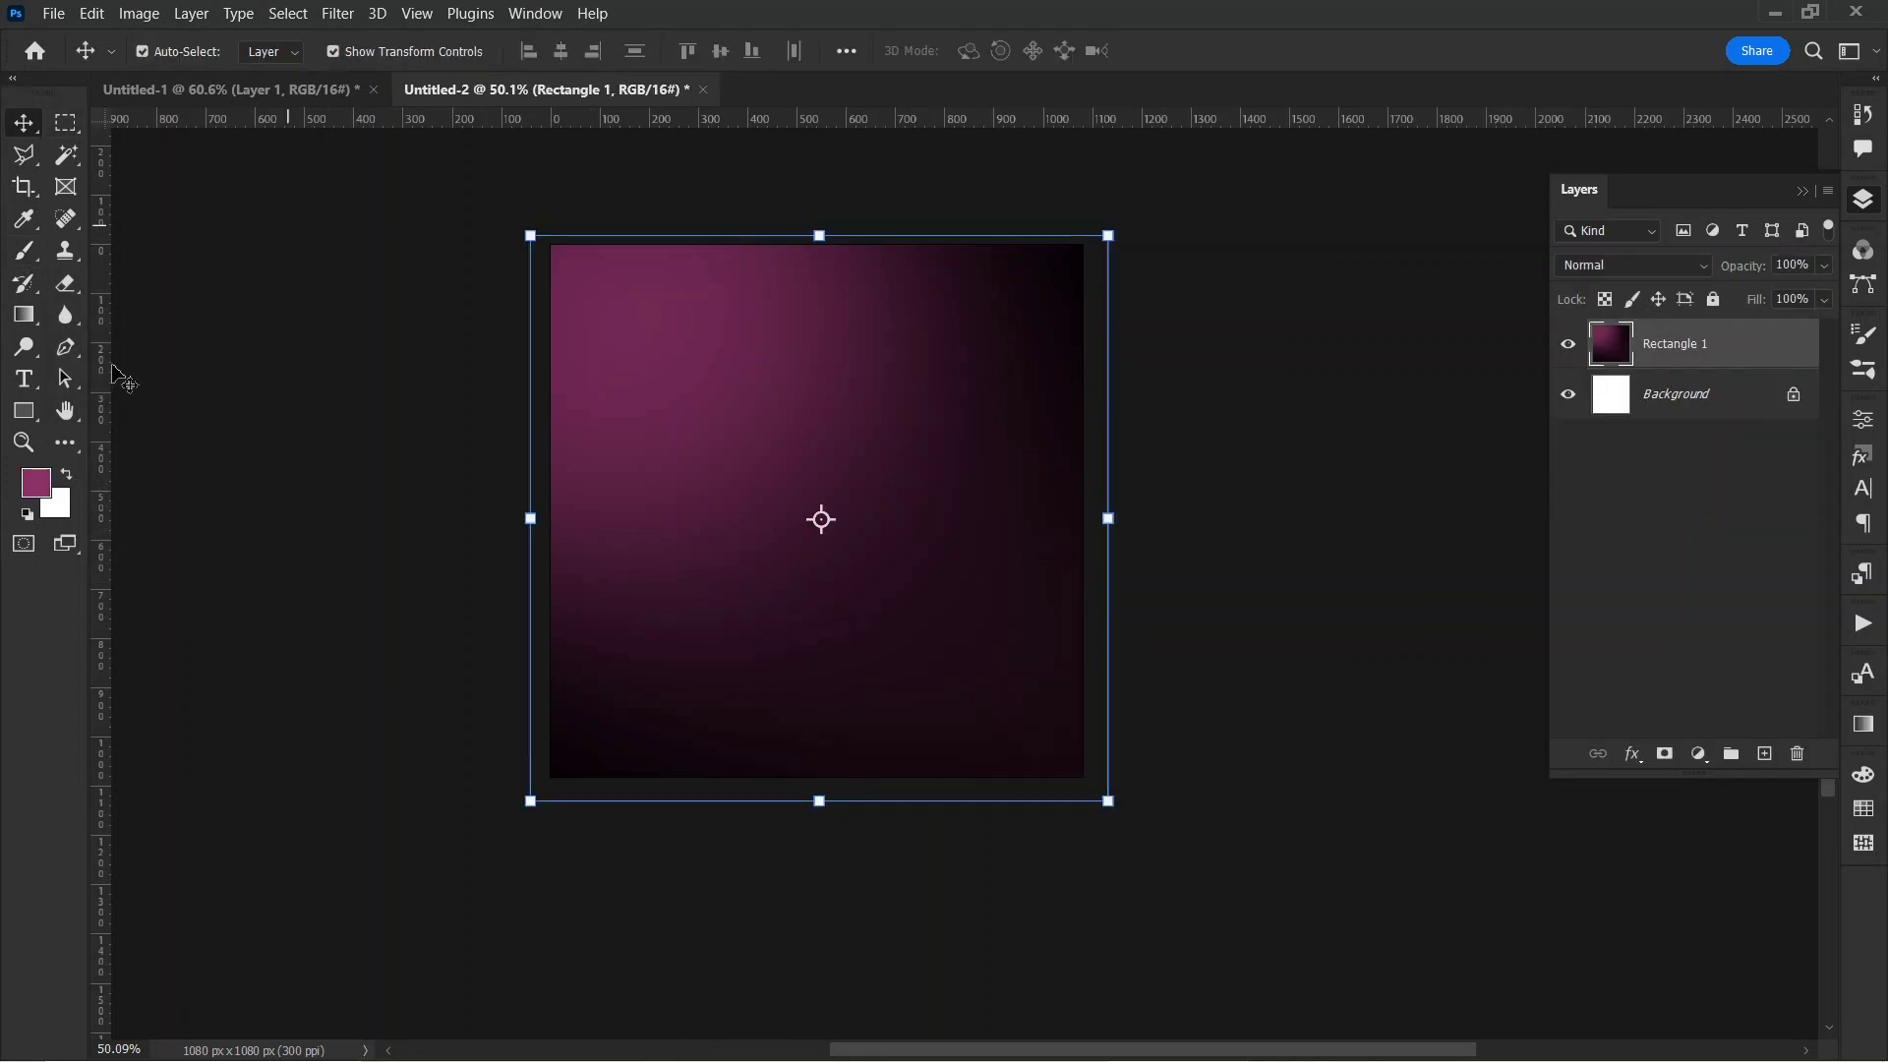
# - Try painting a purple glow in the lower-right corner of Rectangle 1, and undo it
pyautogui.click(25, 252)
pyautogui.click(1088, 705)
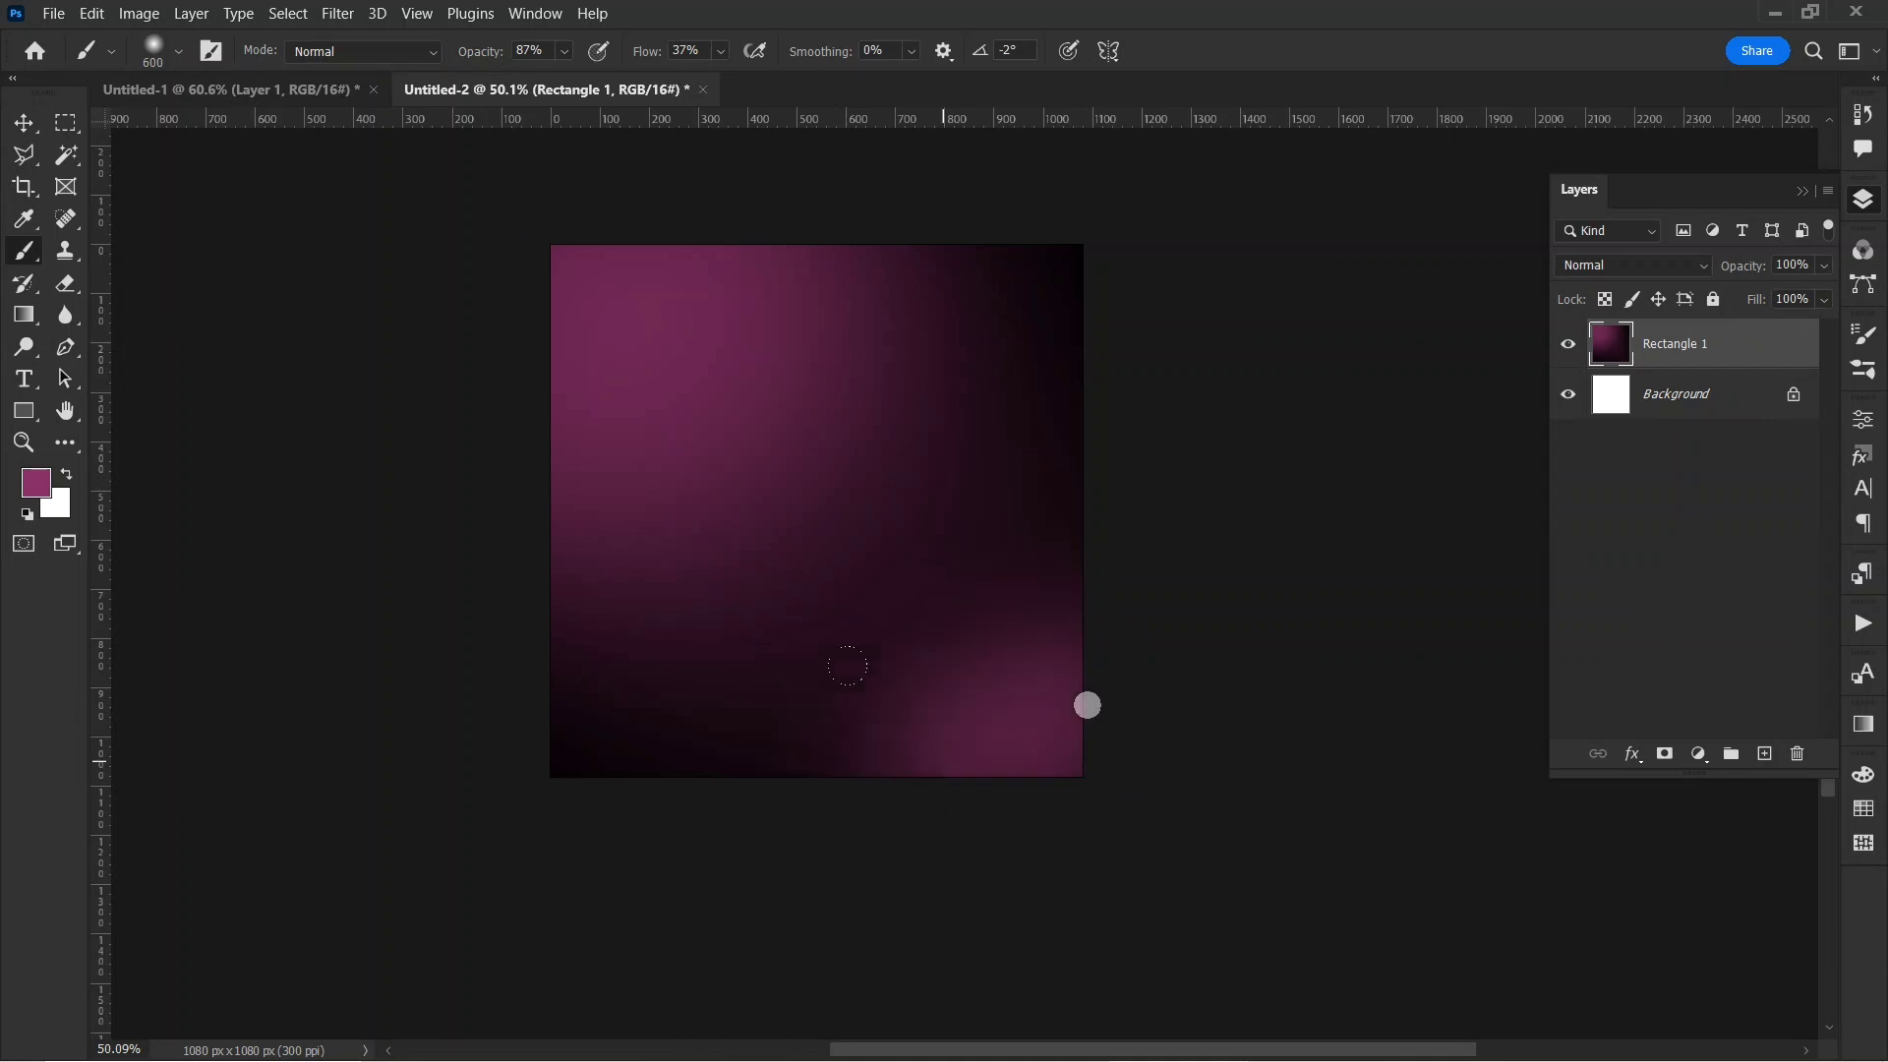
pyautogui.hotkey('ctrl', 'z')
# - Set the foreground color to 000000 and the brush opacity to 38%, and darken the lower-right corner of Rectangle 1
pyautogui.click(38, 481)
pyautogui.write('000000')
pyautogui.click(718, 341)
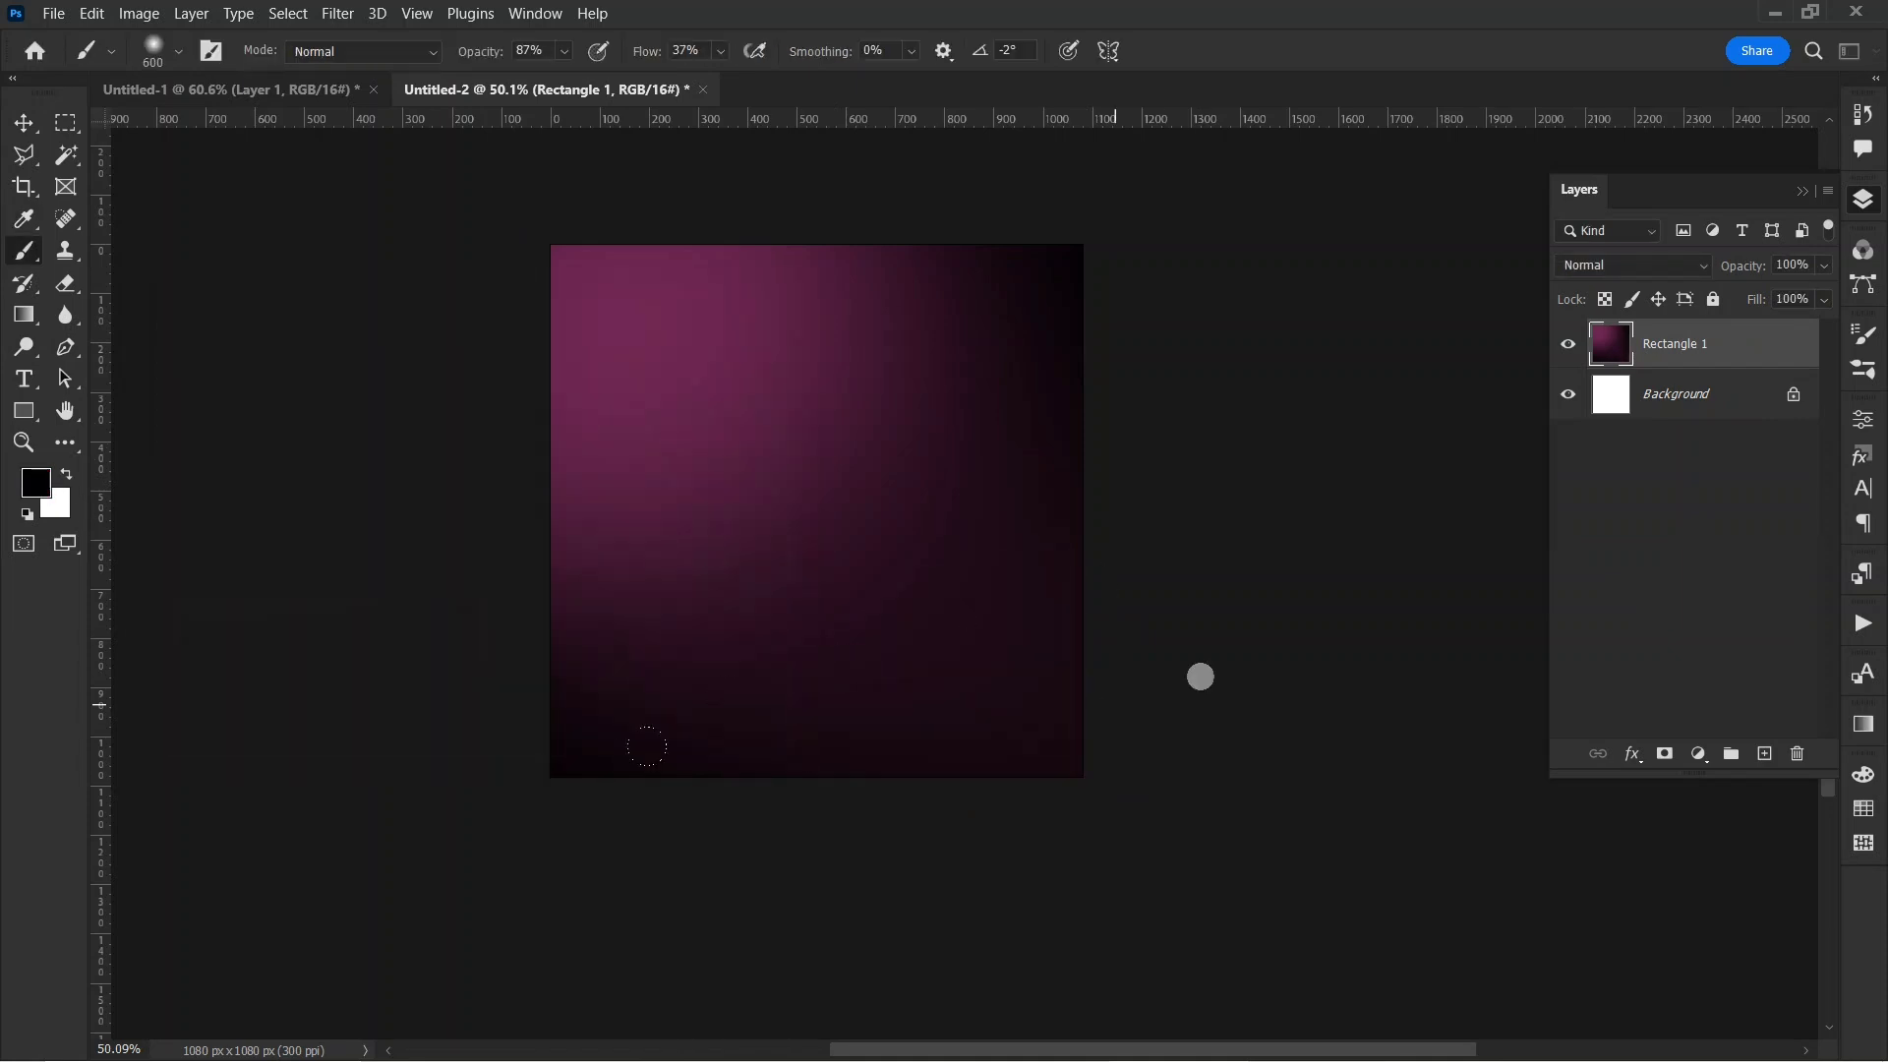
pyautogui.click(1260, 502)
pyautogui.hotkey('ctrl', 'z')
pyautogui.click(564, 51)
pyautogui.click(543, 76)
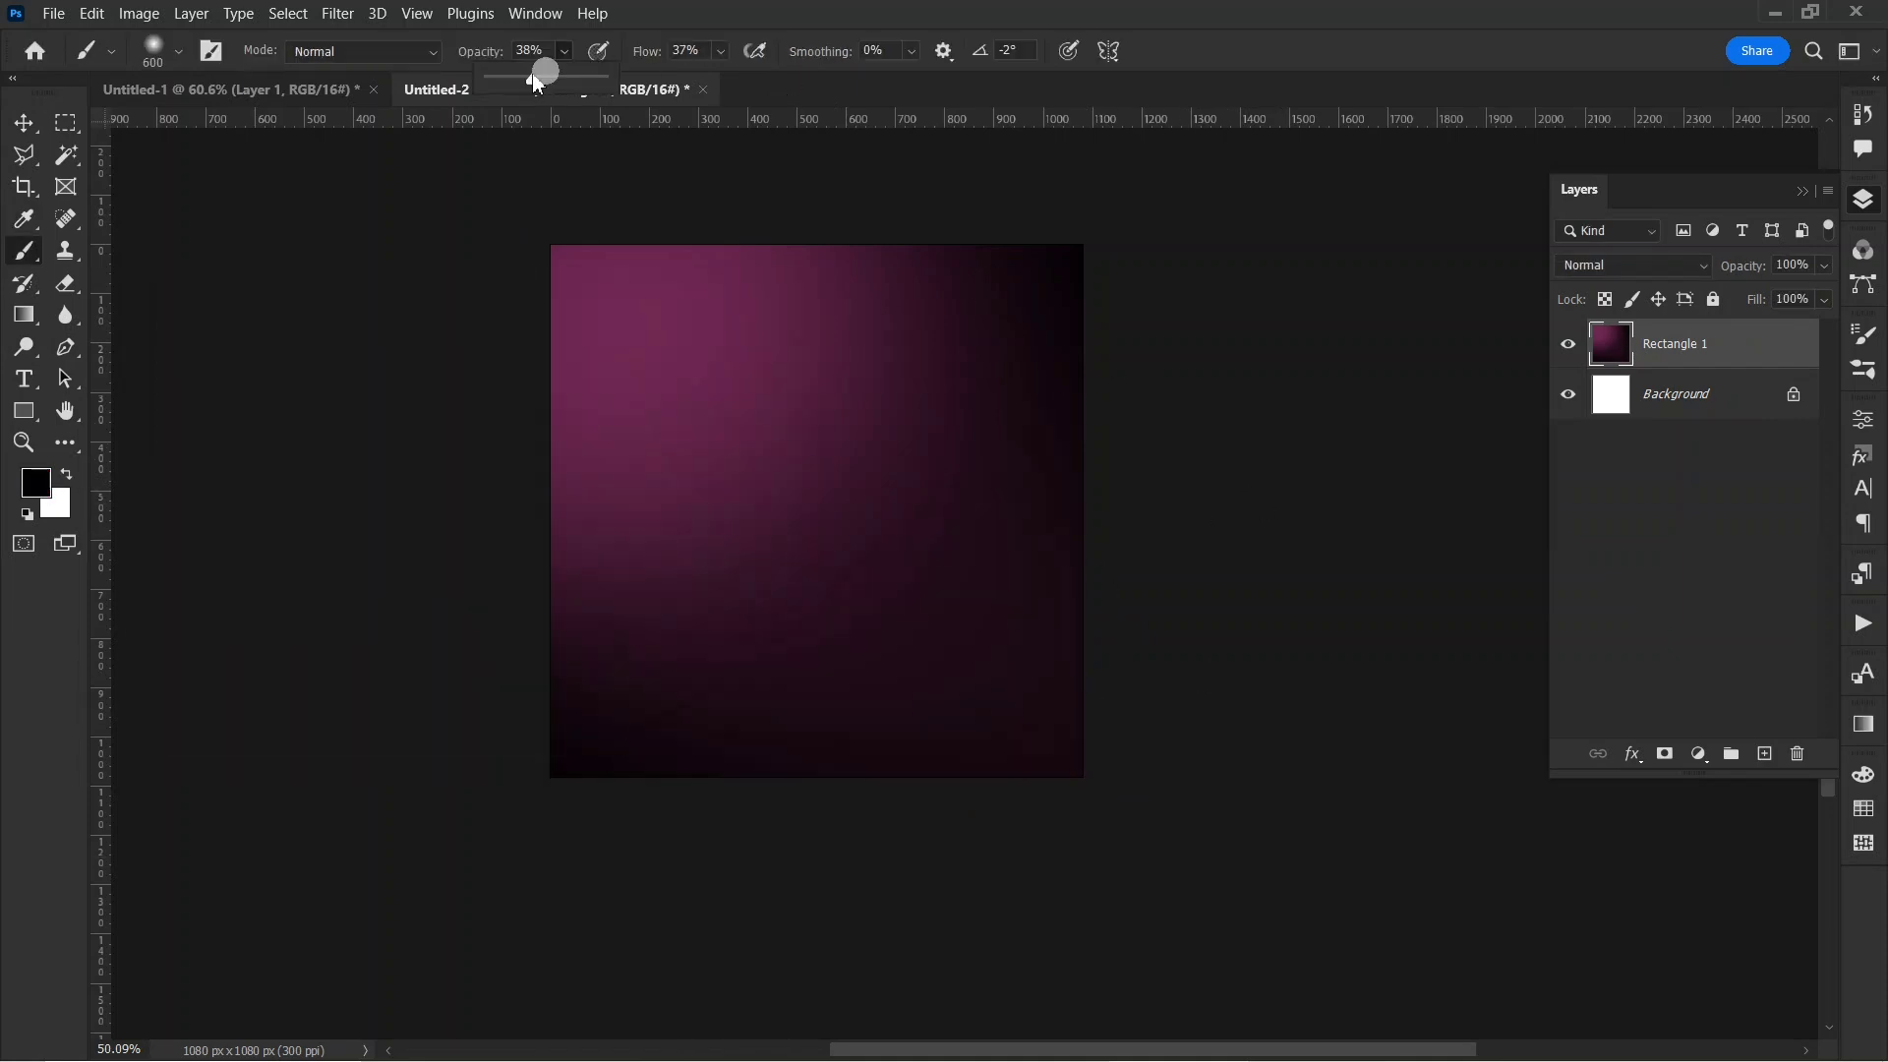
pyautogui.click(1112, 728)
pyautogui.click(25, 123)
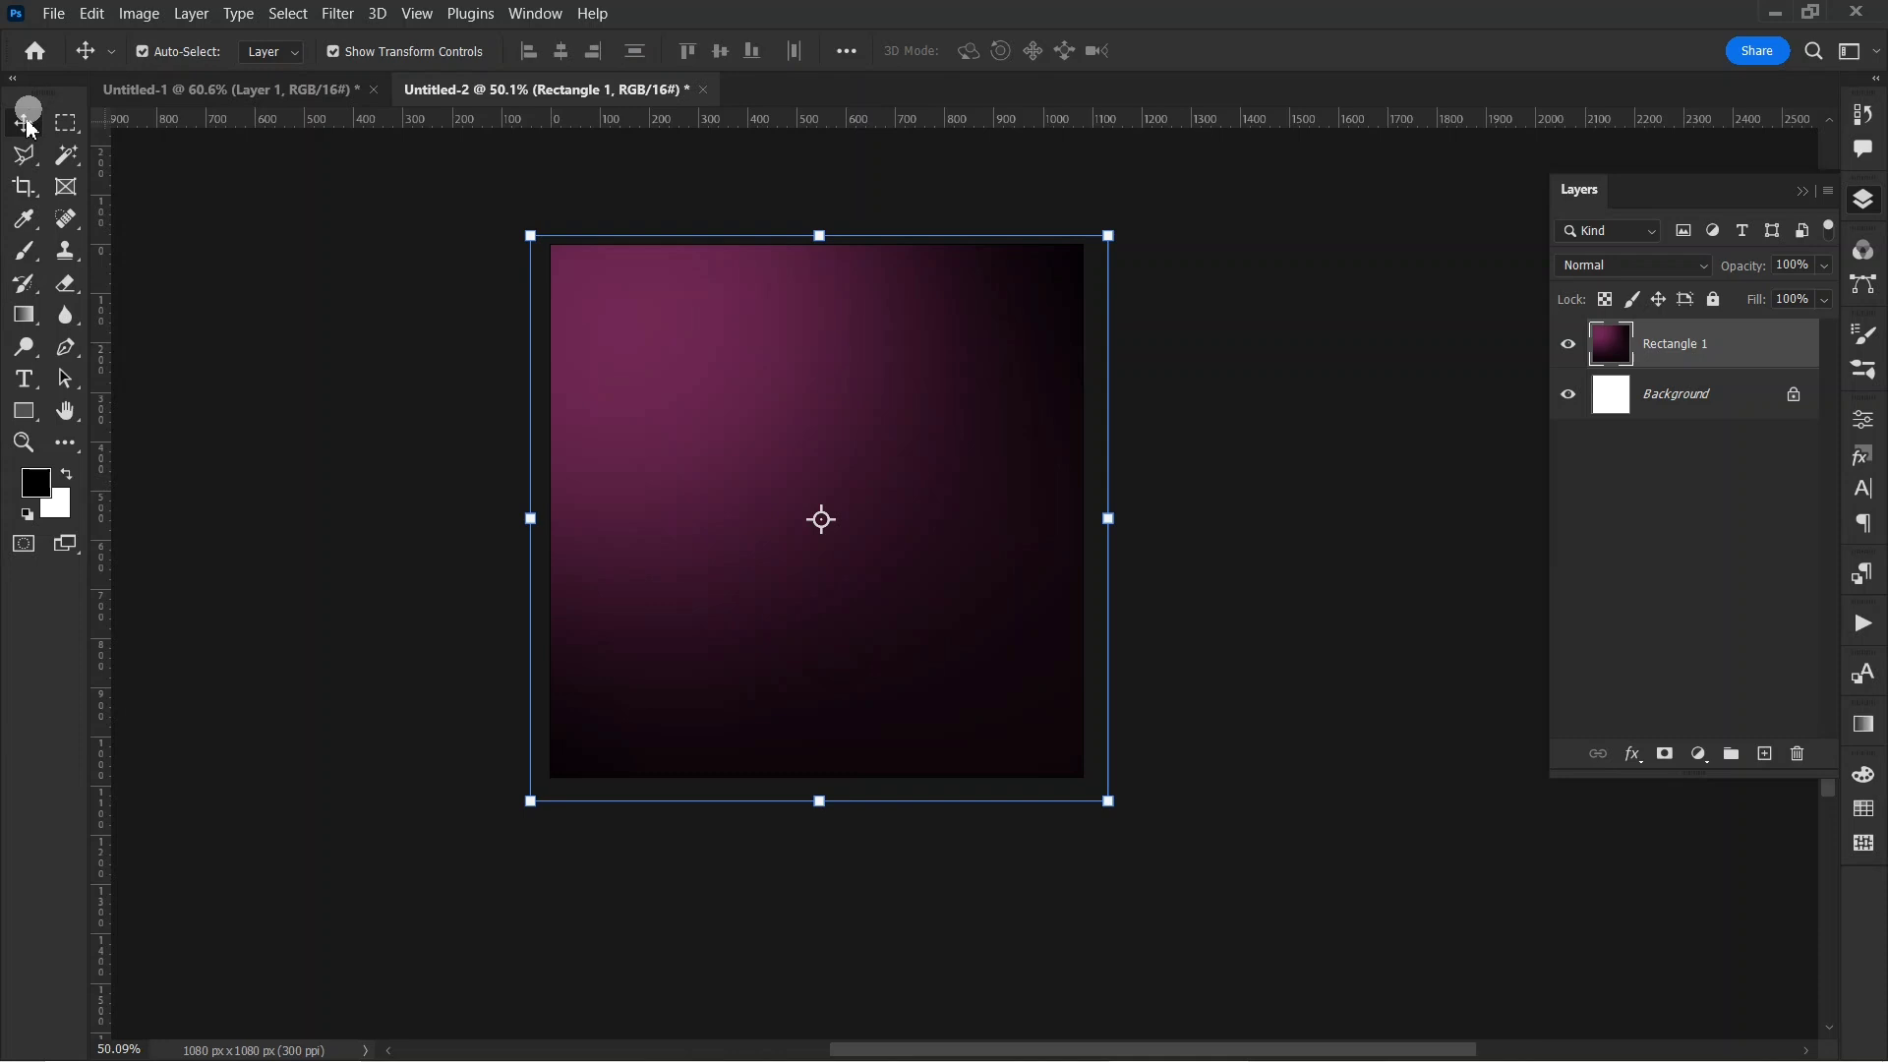
# - Draw a closed four-sided Pen shape, about 551 × 325 px, with a slanted upper edge over the canvas's lower-right corner
pyautogui.click(65, 347)
pyautogui.click(1097, 653)
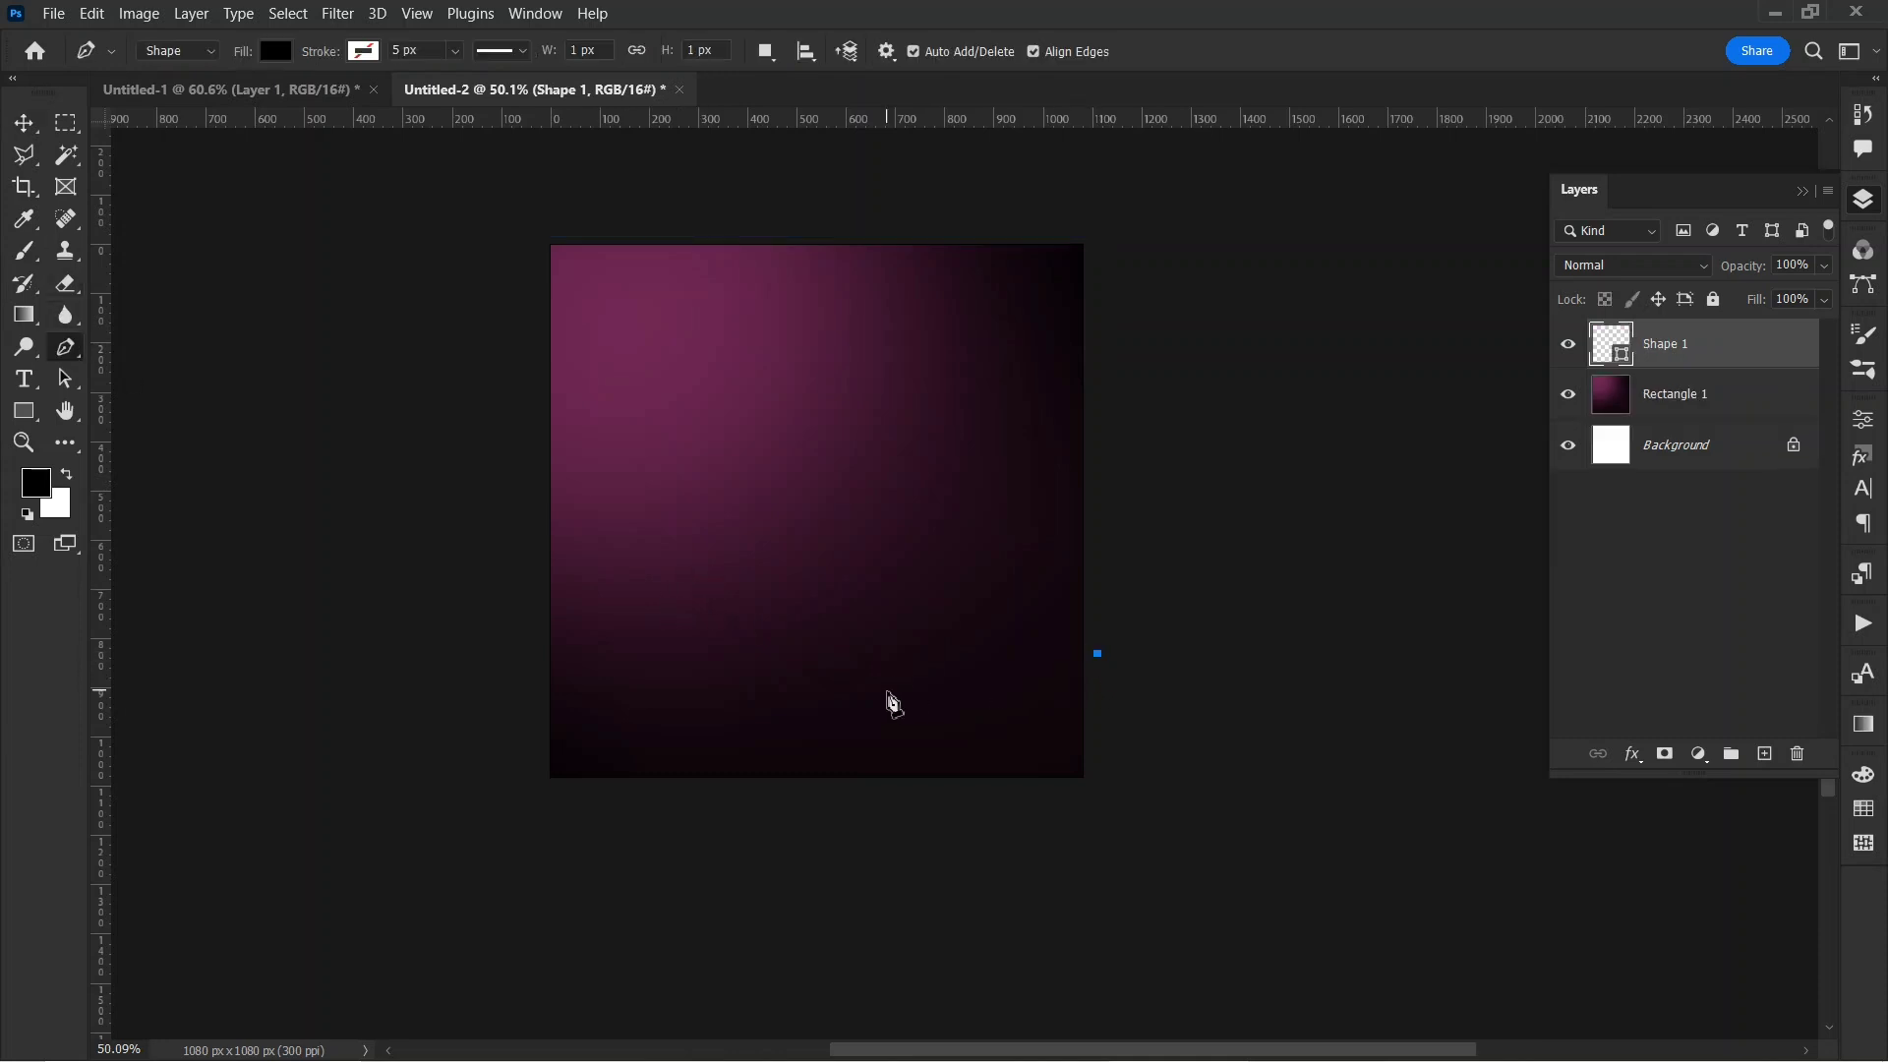
pyautogui.click(872, 698)
pyautogui.click(931, 798)
pyautogui.click(1142, 813)
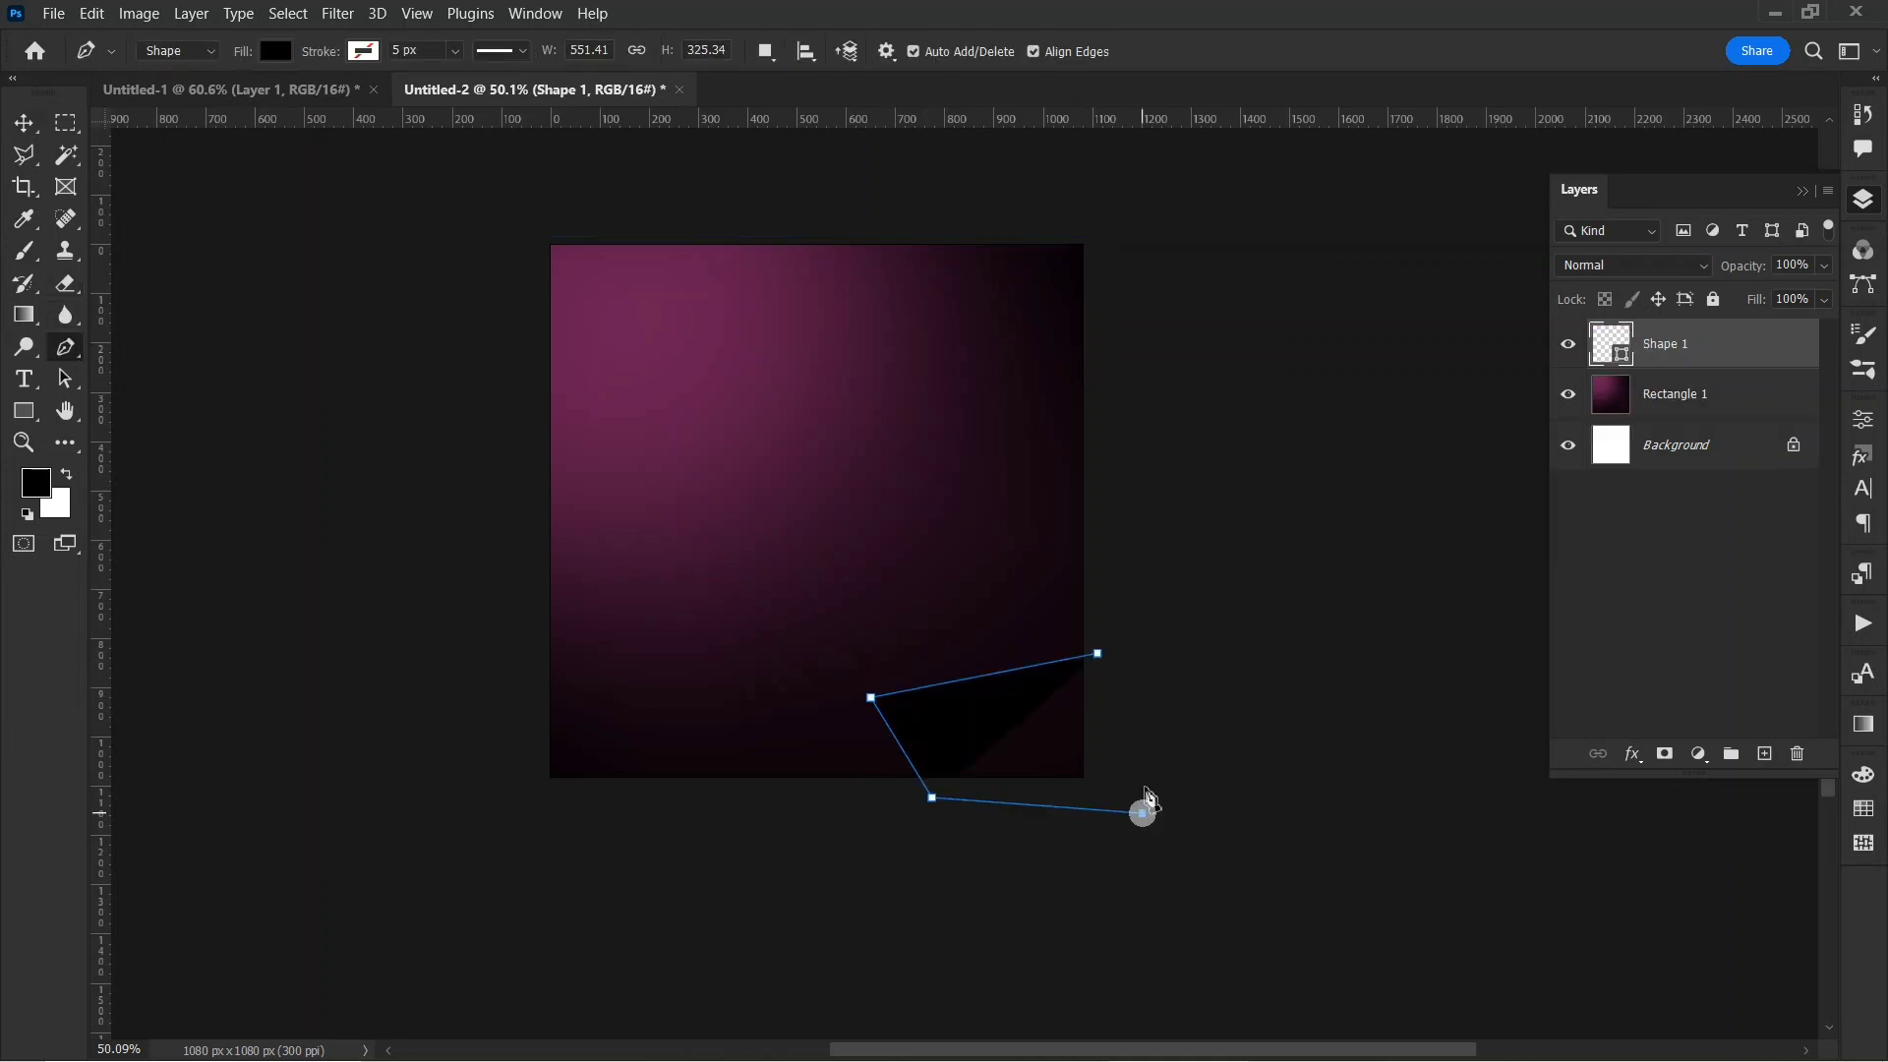
pyautogui.click(1097, 653)
# - Fill the four-sided shape with the recently used purple and deselect it
pyautogui.click(276, 50)
pyautogui.click(157, 181)
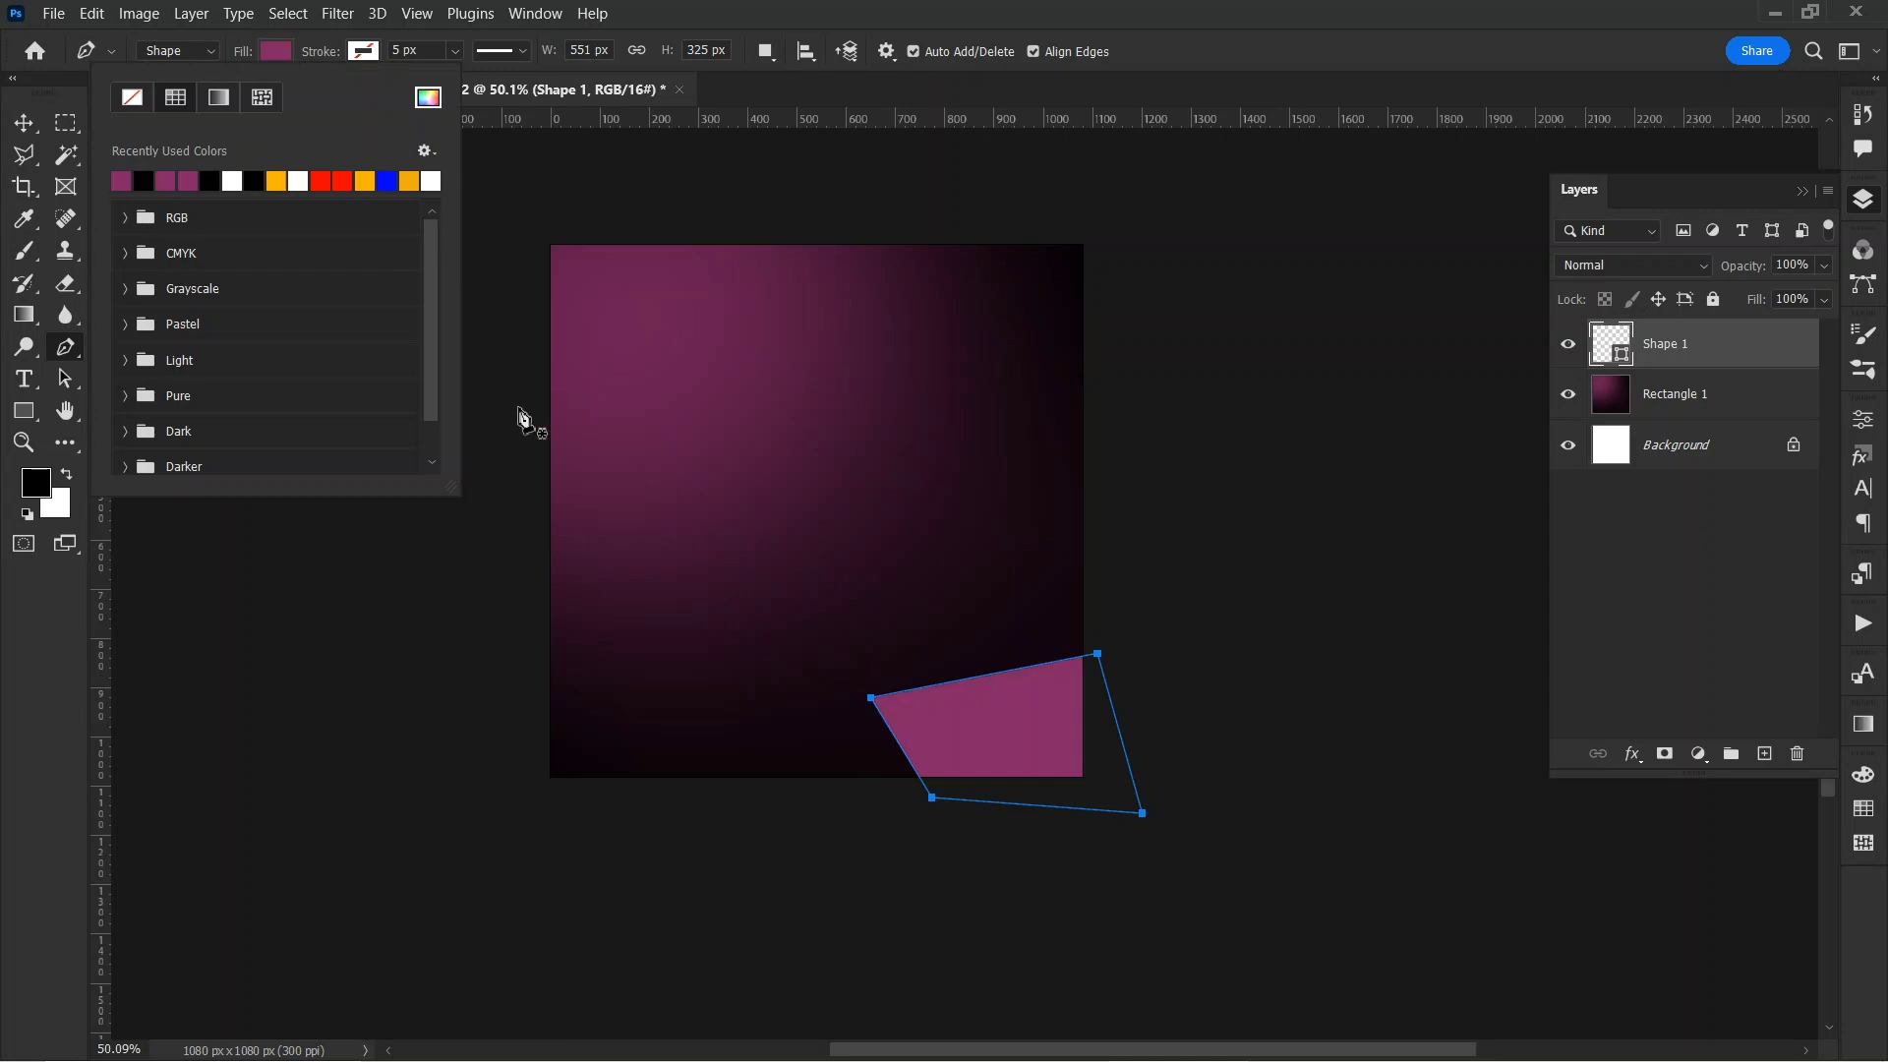
pyautogui.click(25, 123)
pyautogui.click(66, 348)
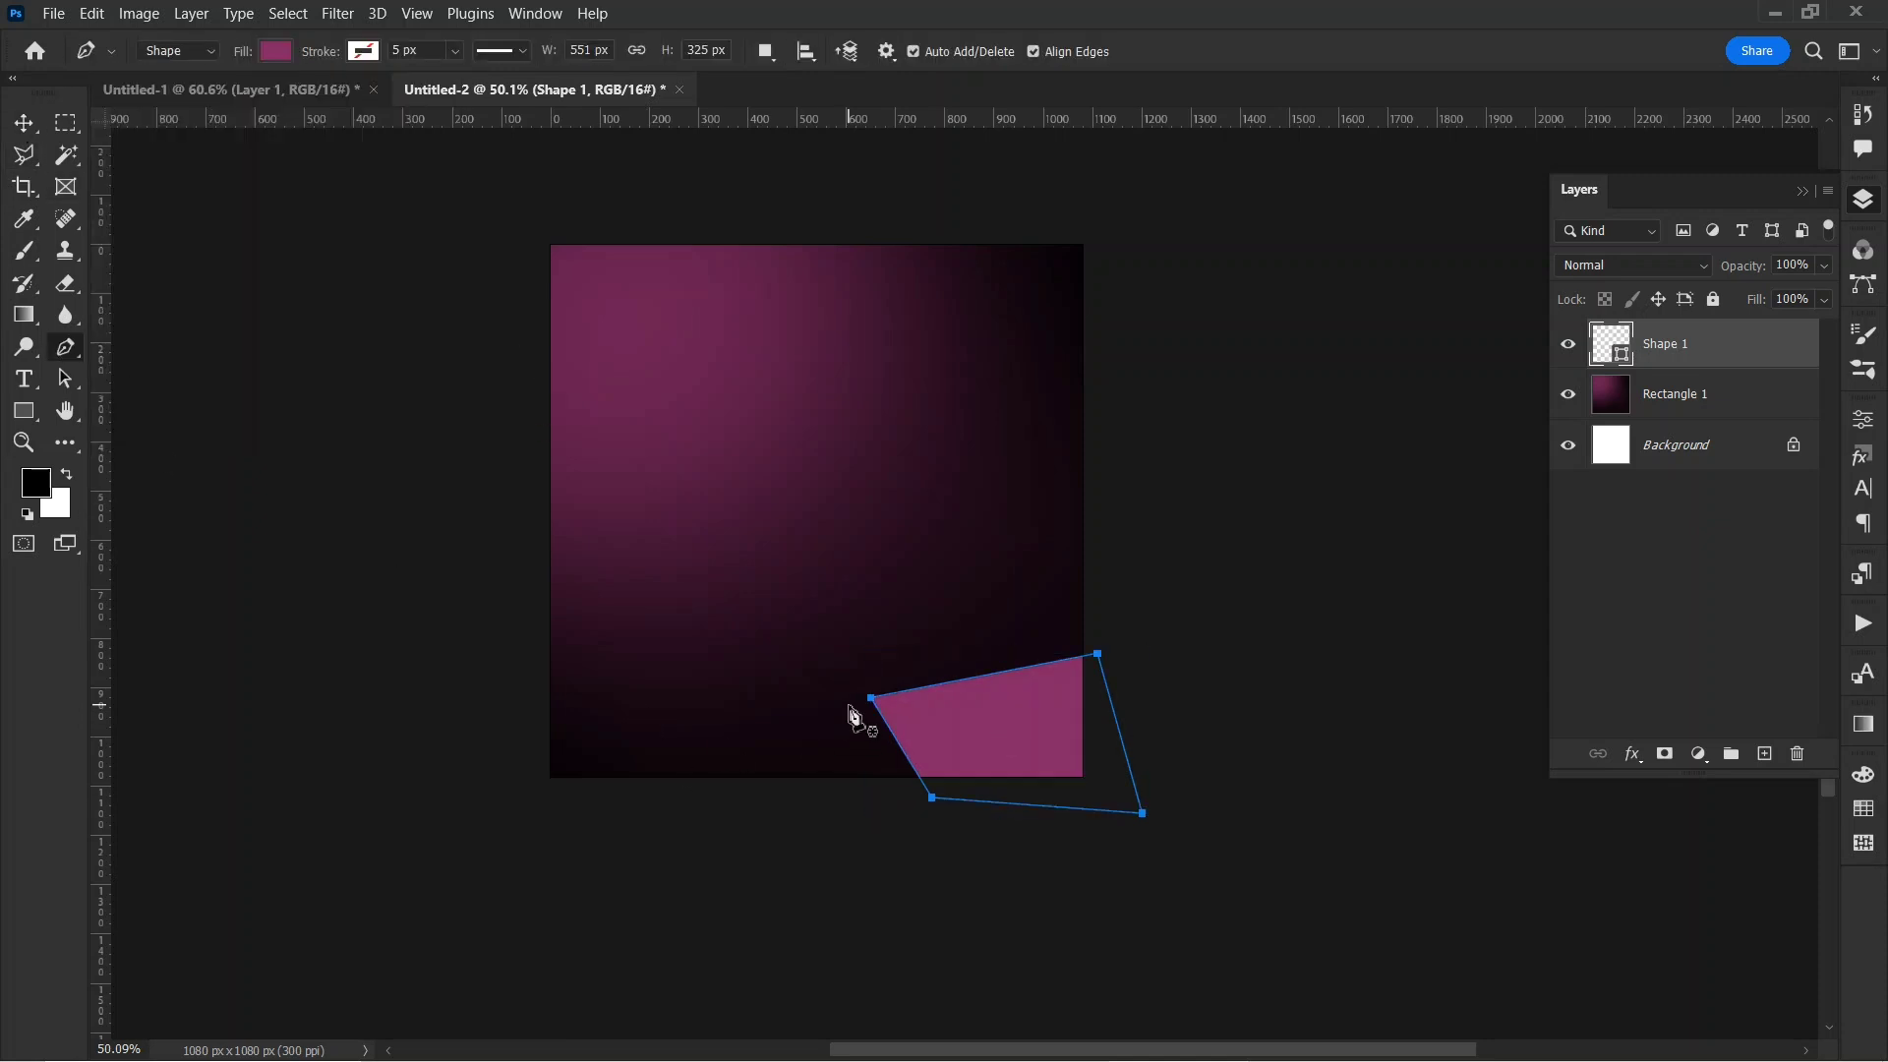
pyautogui.press('v')
pyautogui.click(245, 434)
# - Draw a triangular Pen shape, about 122 × 187 px, against the purple shape's slanted left edge and fill it with the same purple
pyautogui.click(66, 347)
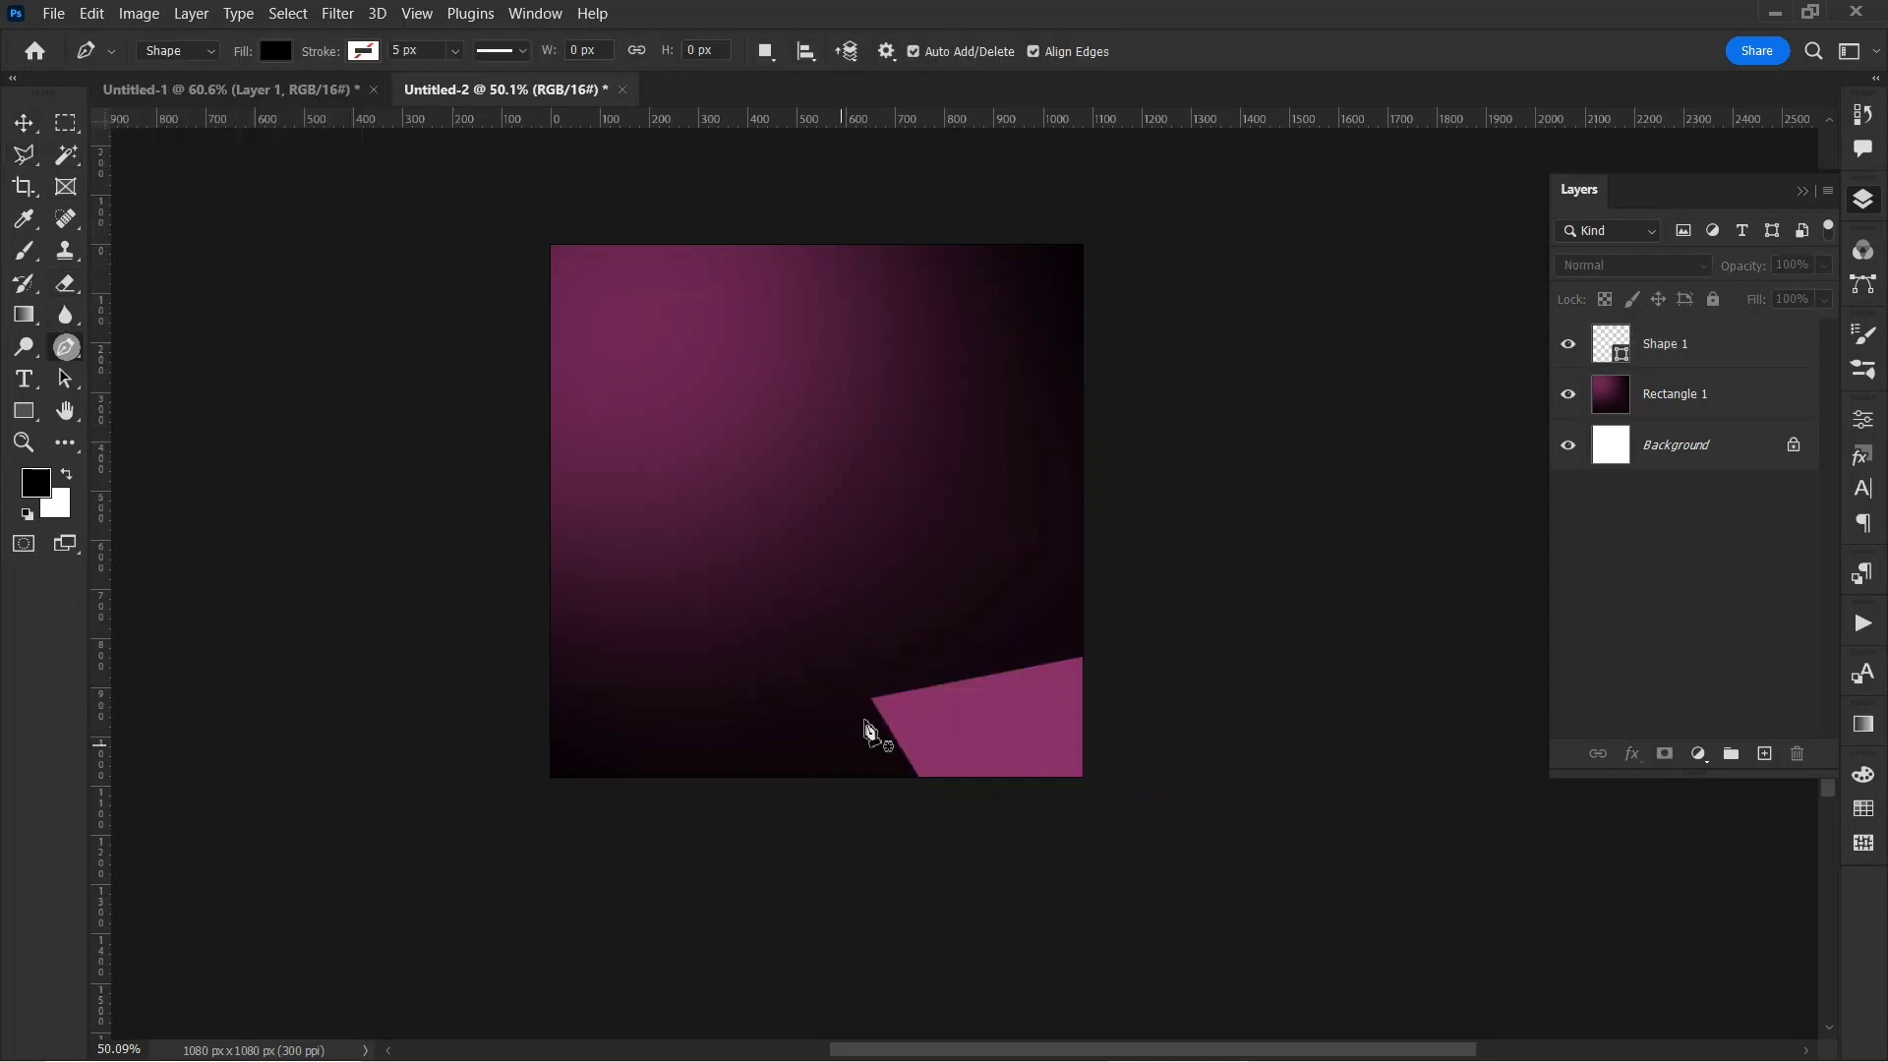
pyautogui.click(871, 703)
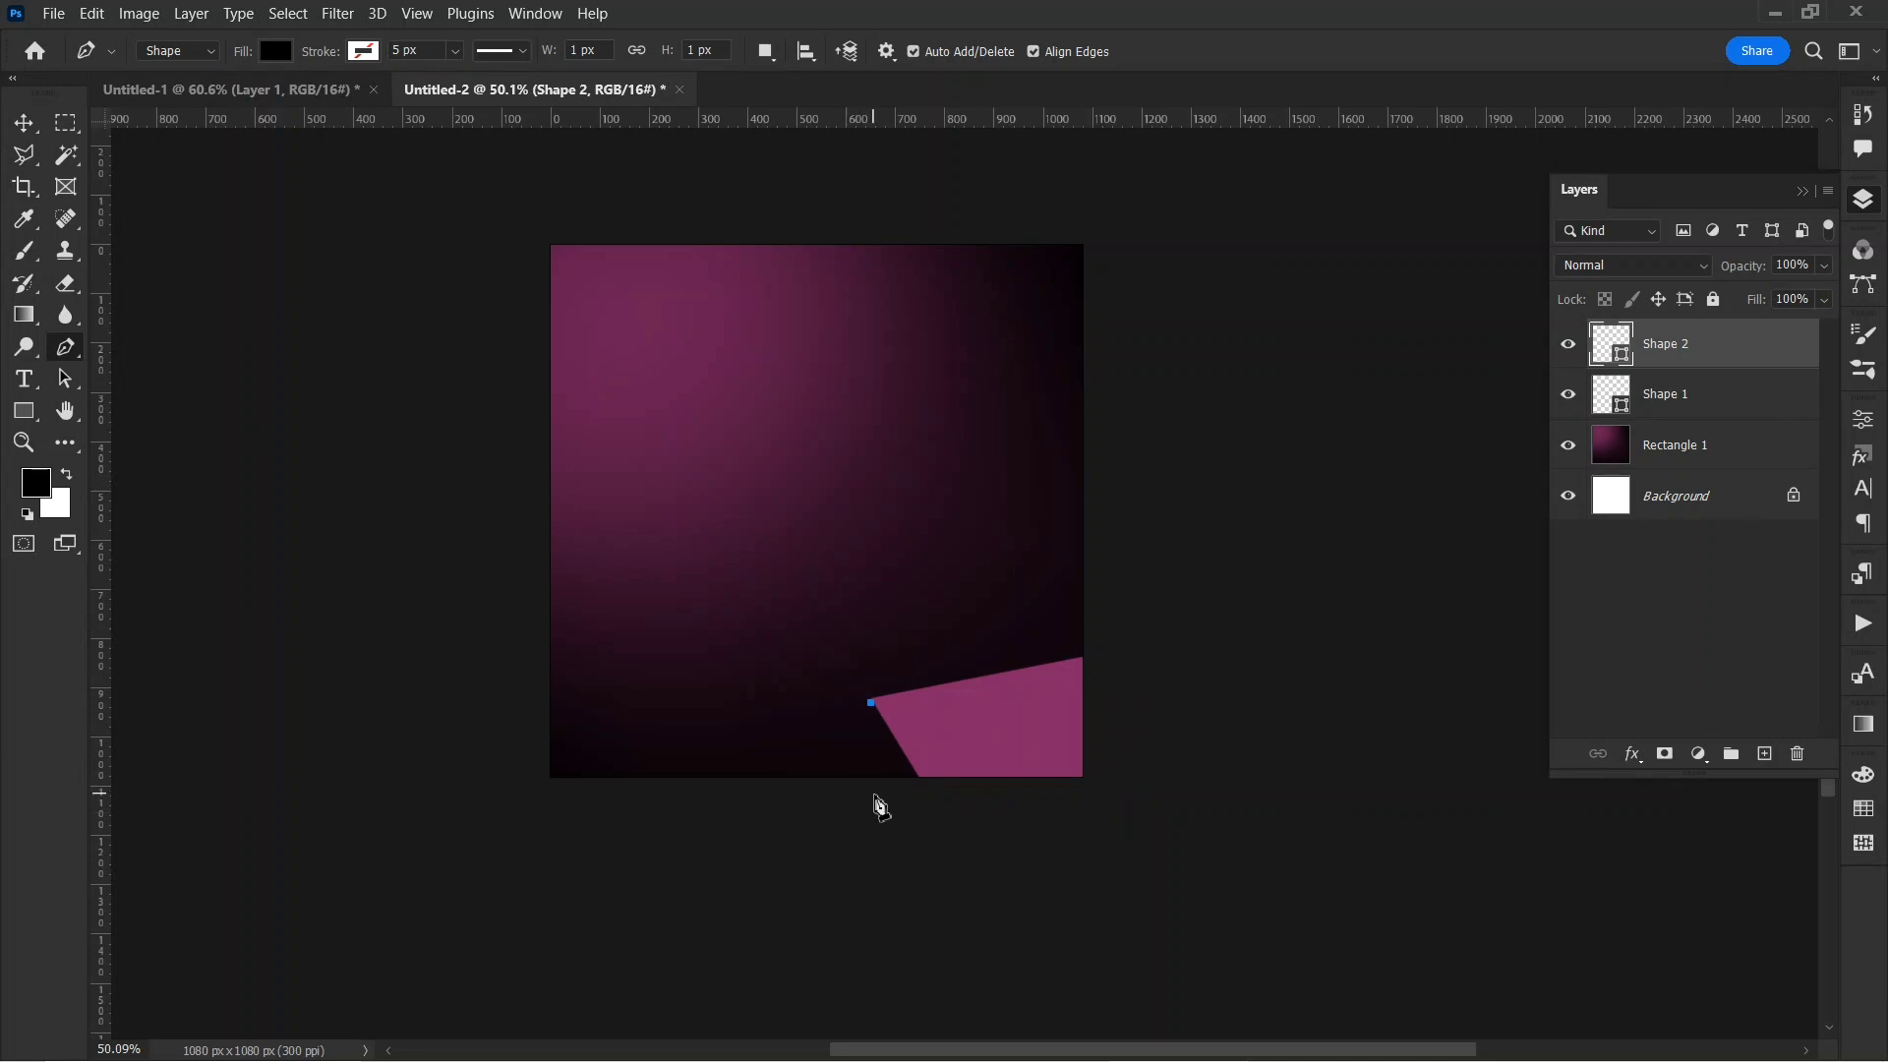
pyautogui.moveTo(874, 792); pyautogui.dragTo(931, 794)
pyautogui.click(871, 703)
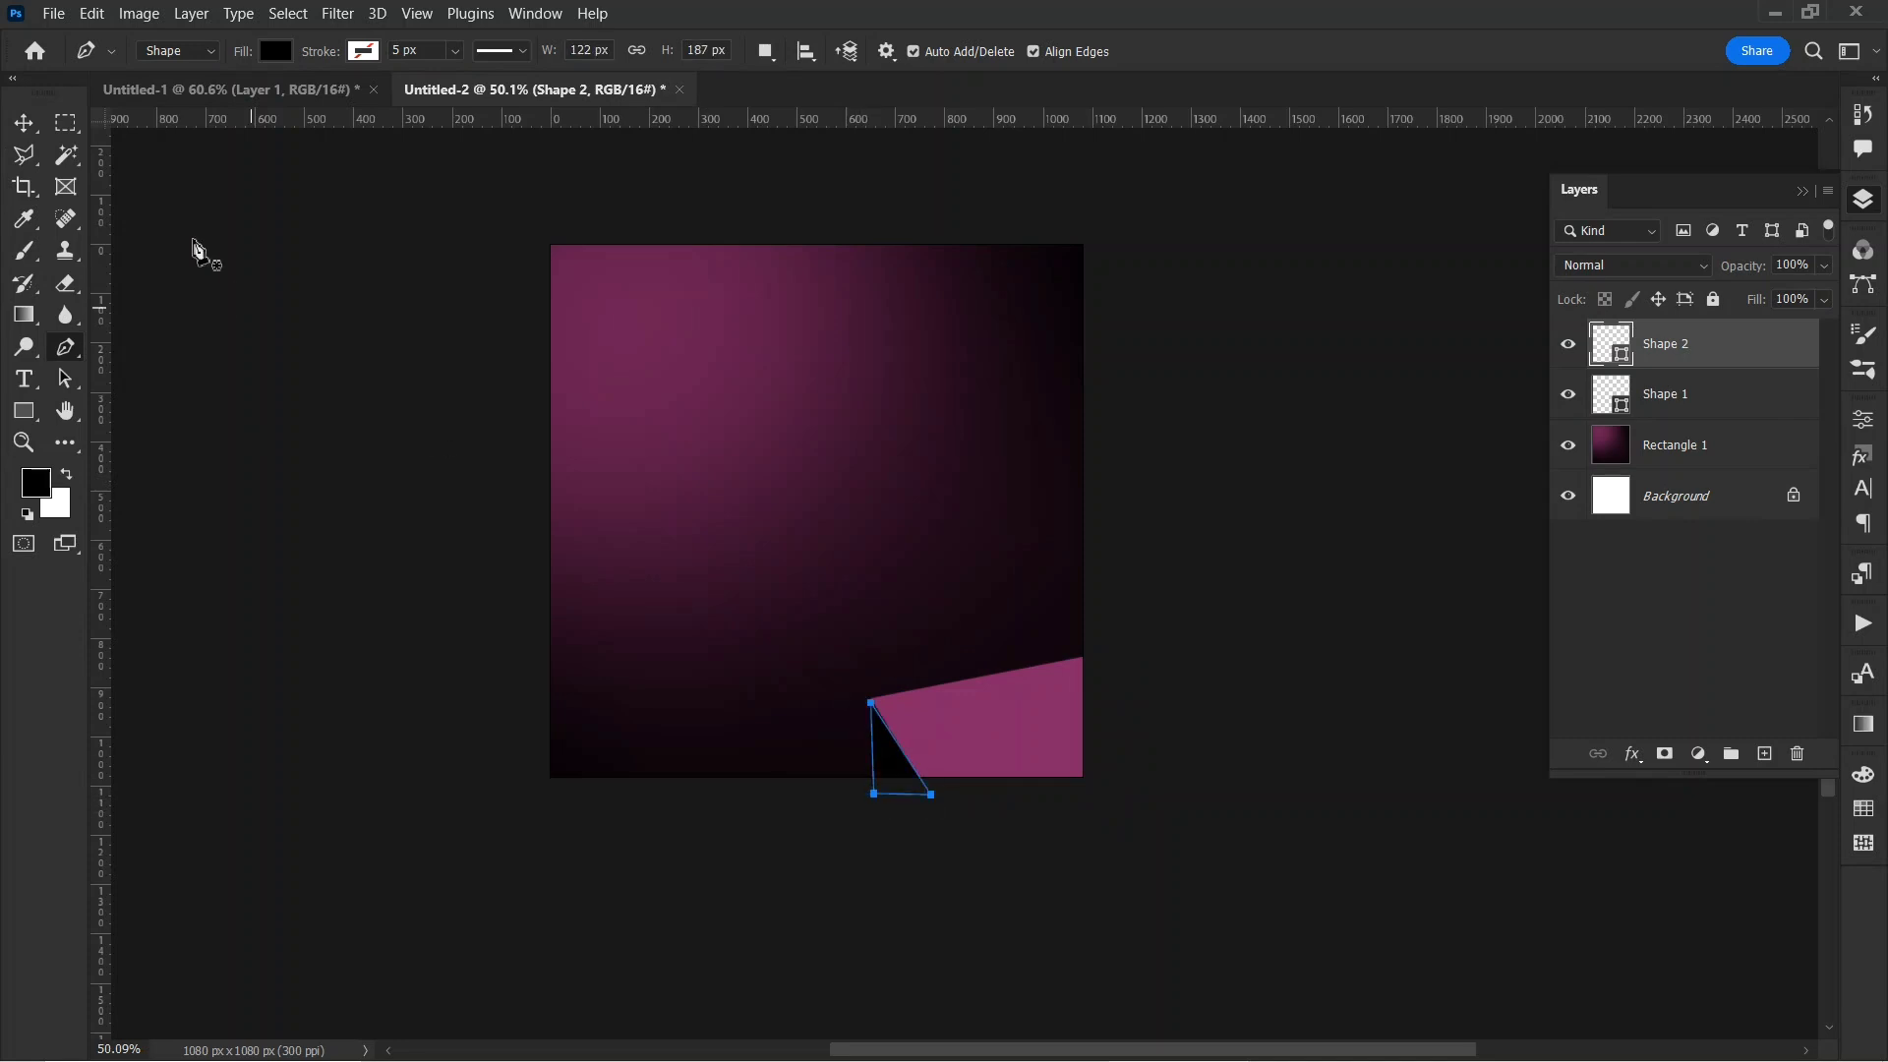
pyautogui.click(275, 53)
pyautogui.click(120, 180)
pyautogui.click(28, 128)
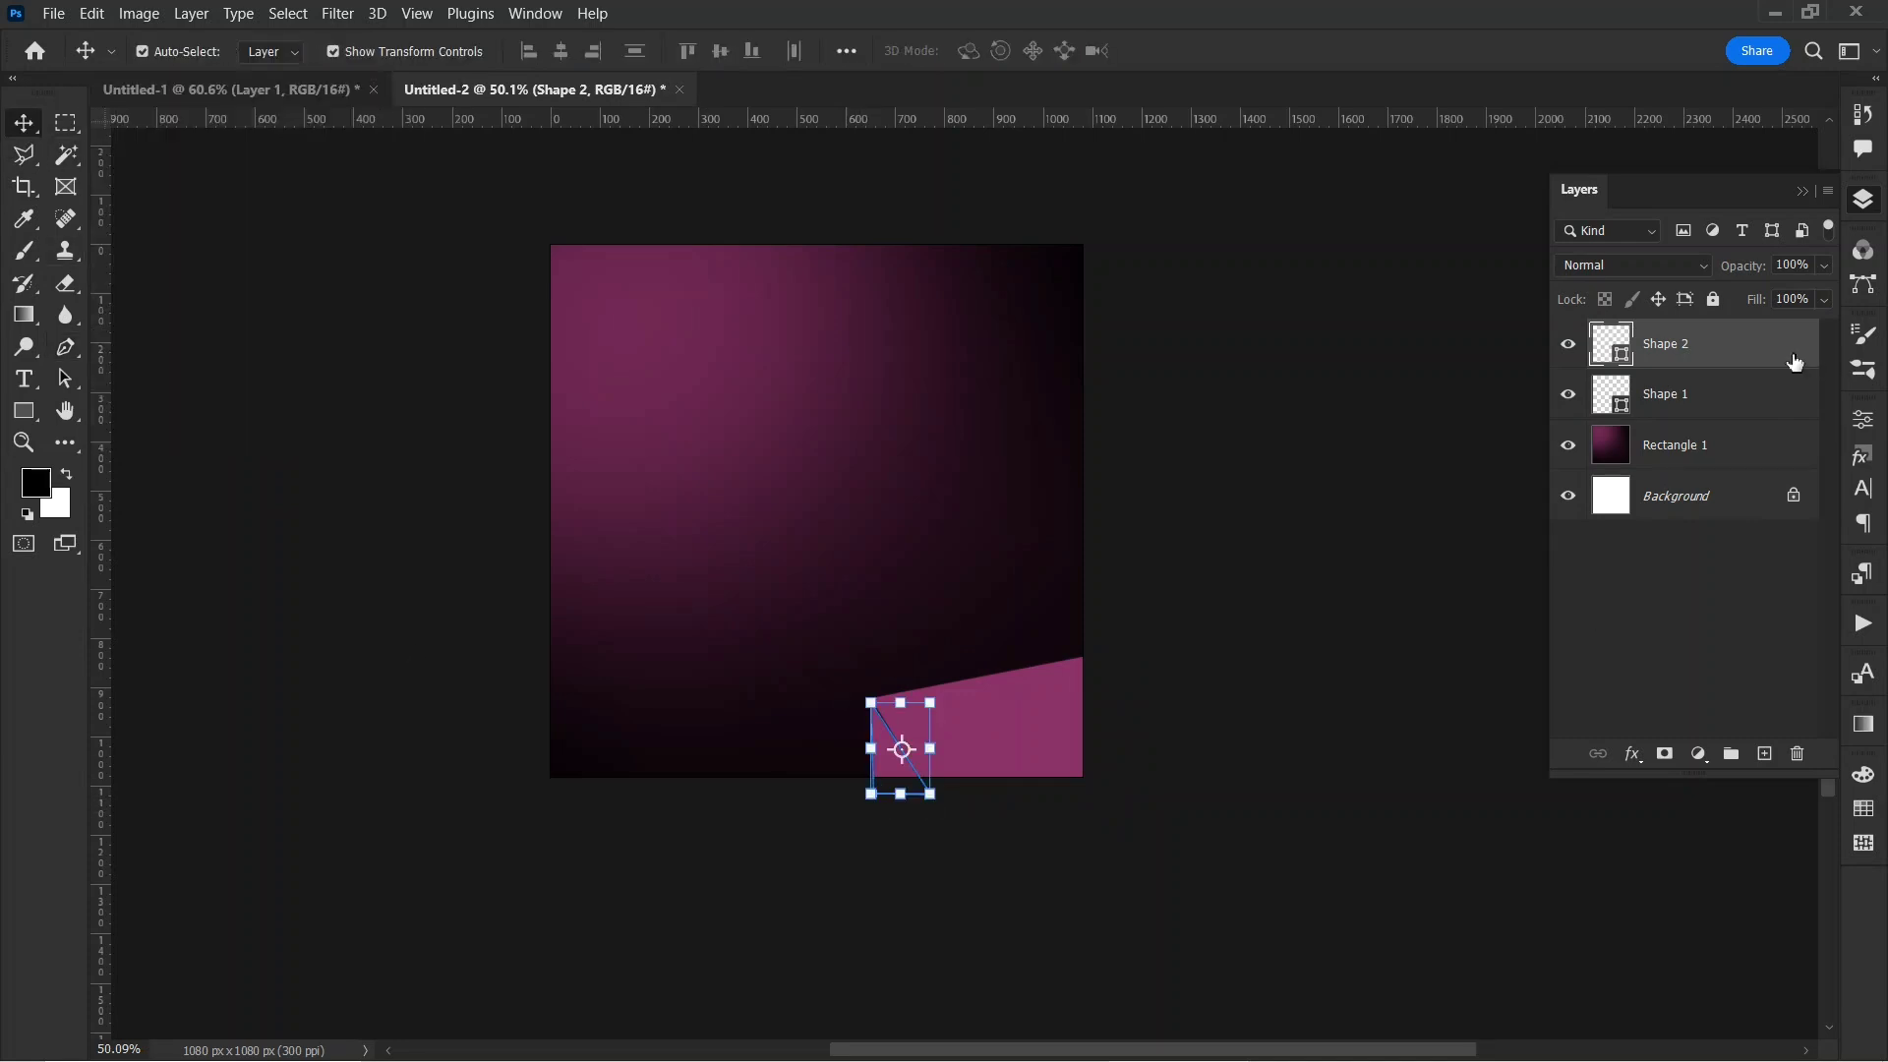
# - Add a layer mask to Shape 1 and paint it black to fade the shape towards the canvas's lower-right corner
pyautogui.click(1740, 394)
pyautogui.click(1665, 753)
pyautogui.click(25, 252)
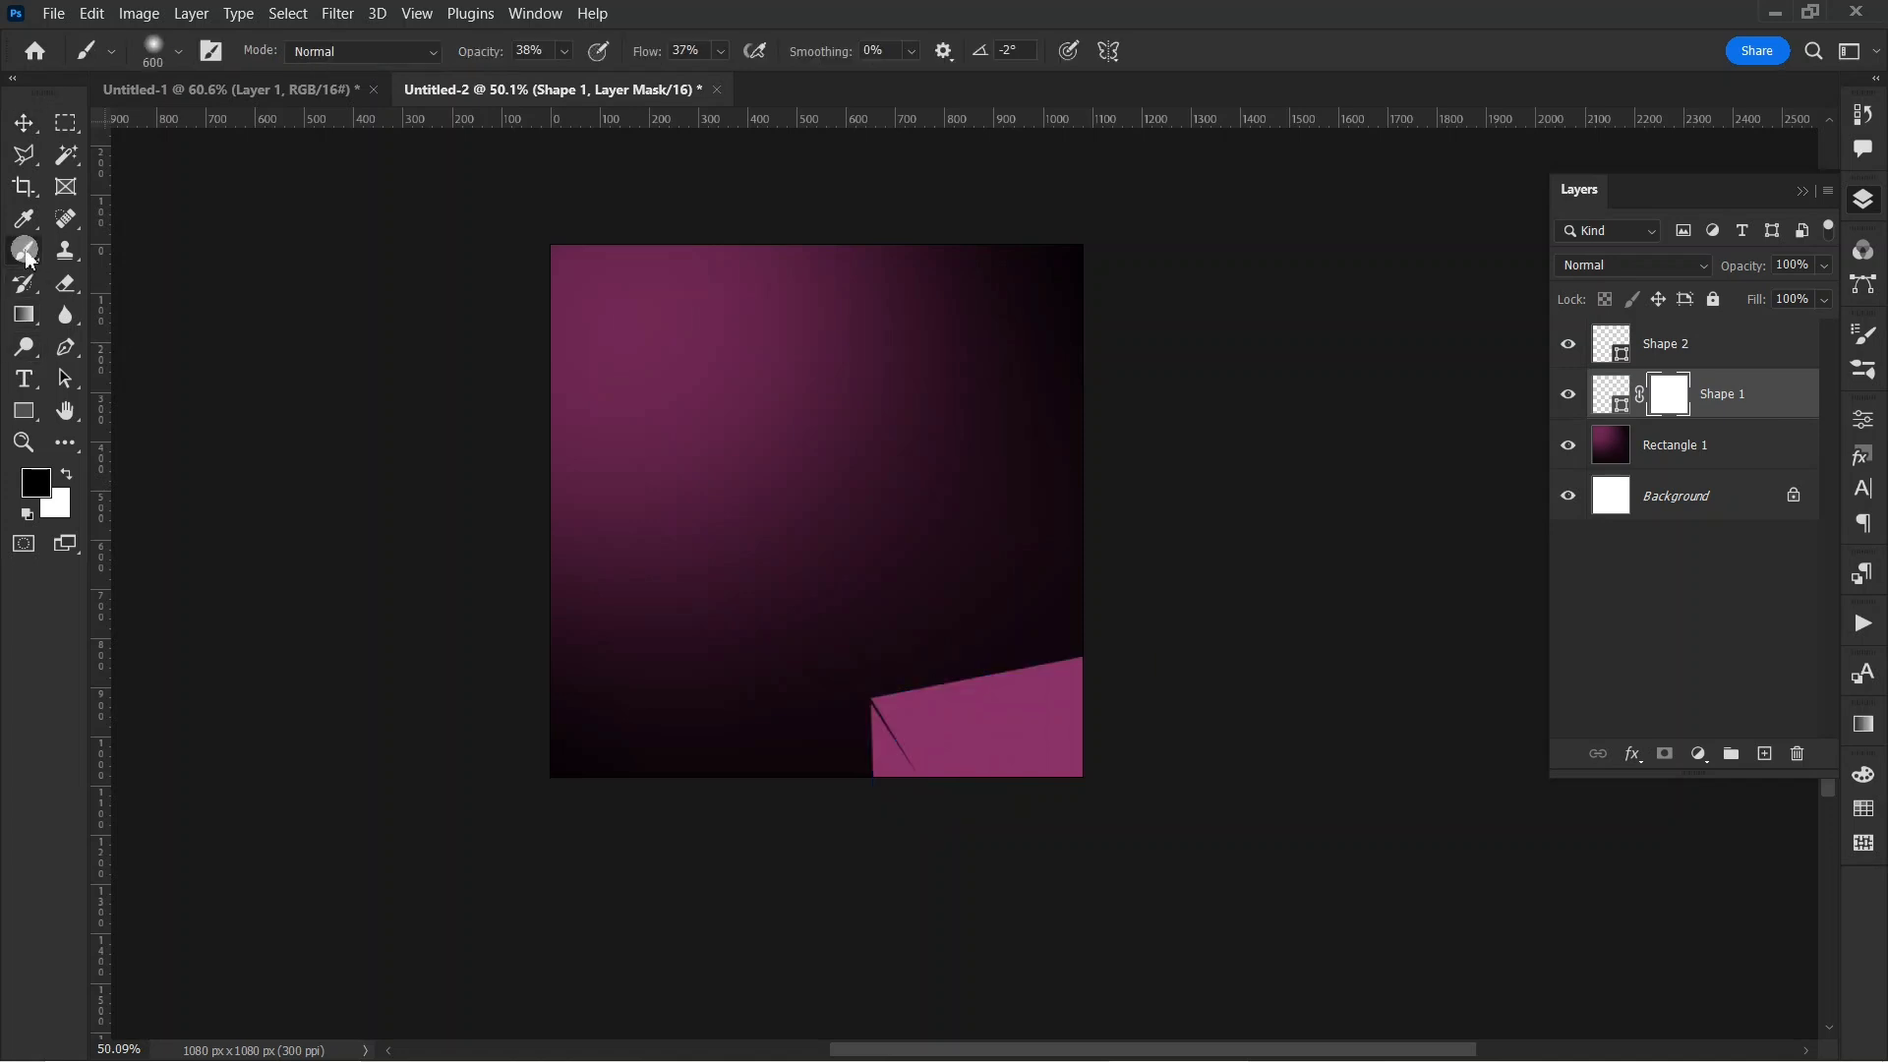
pyautogui.moveTo(1225, 744); pyautogui.dragTo(1146, 715)
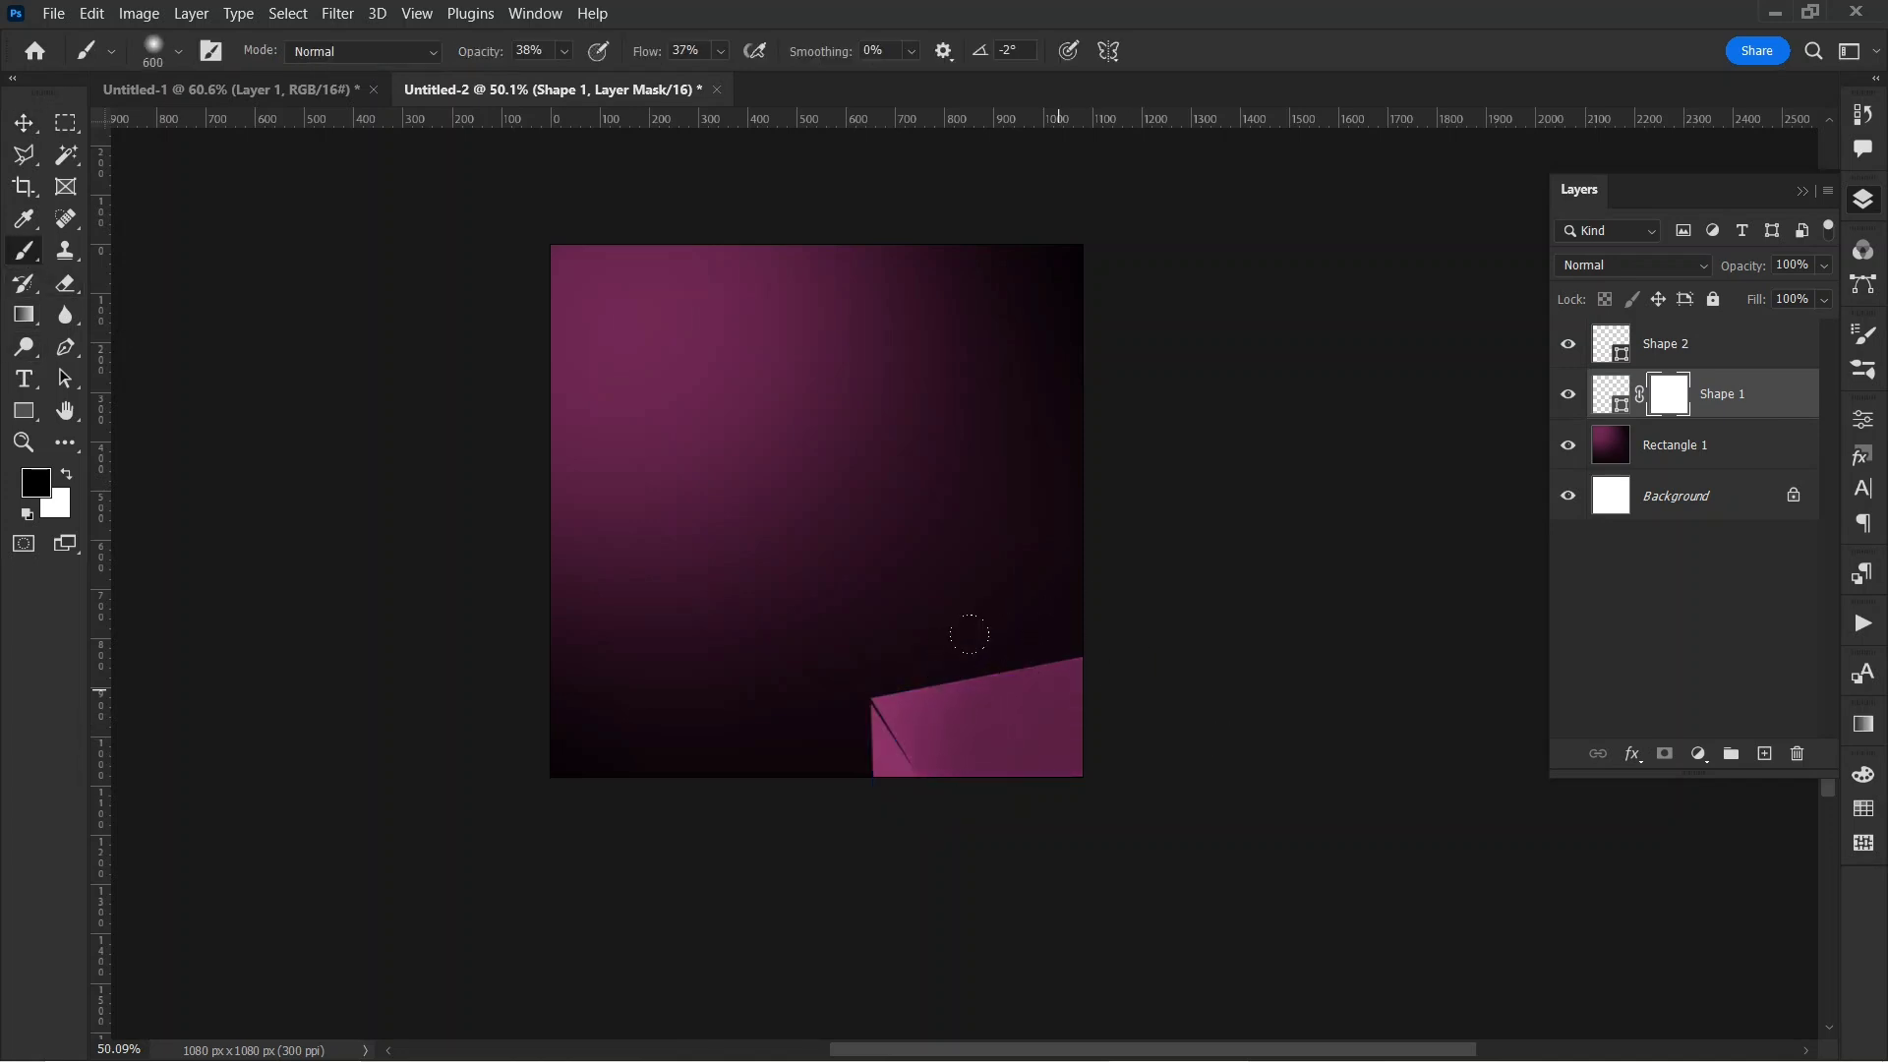
pyautogui.moveTo(970, 634); pyautogui.dragTo(990, 591)
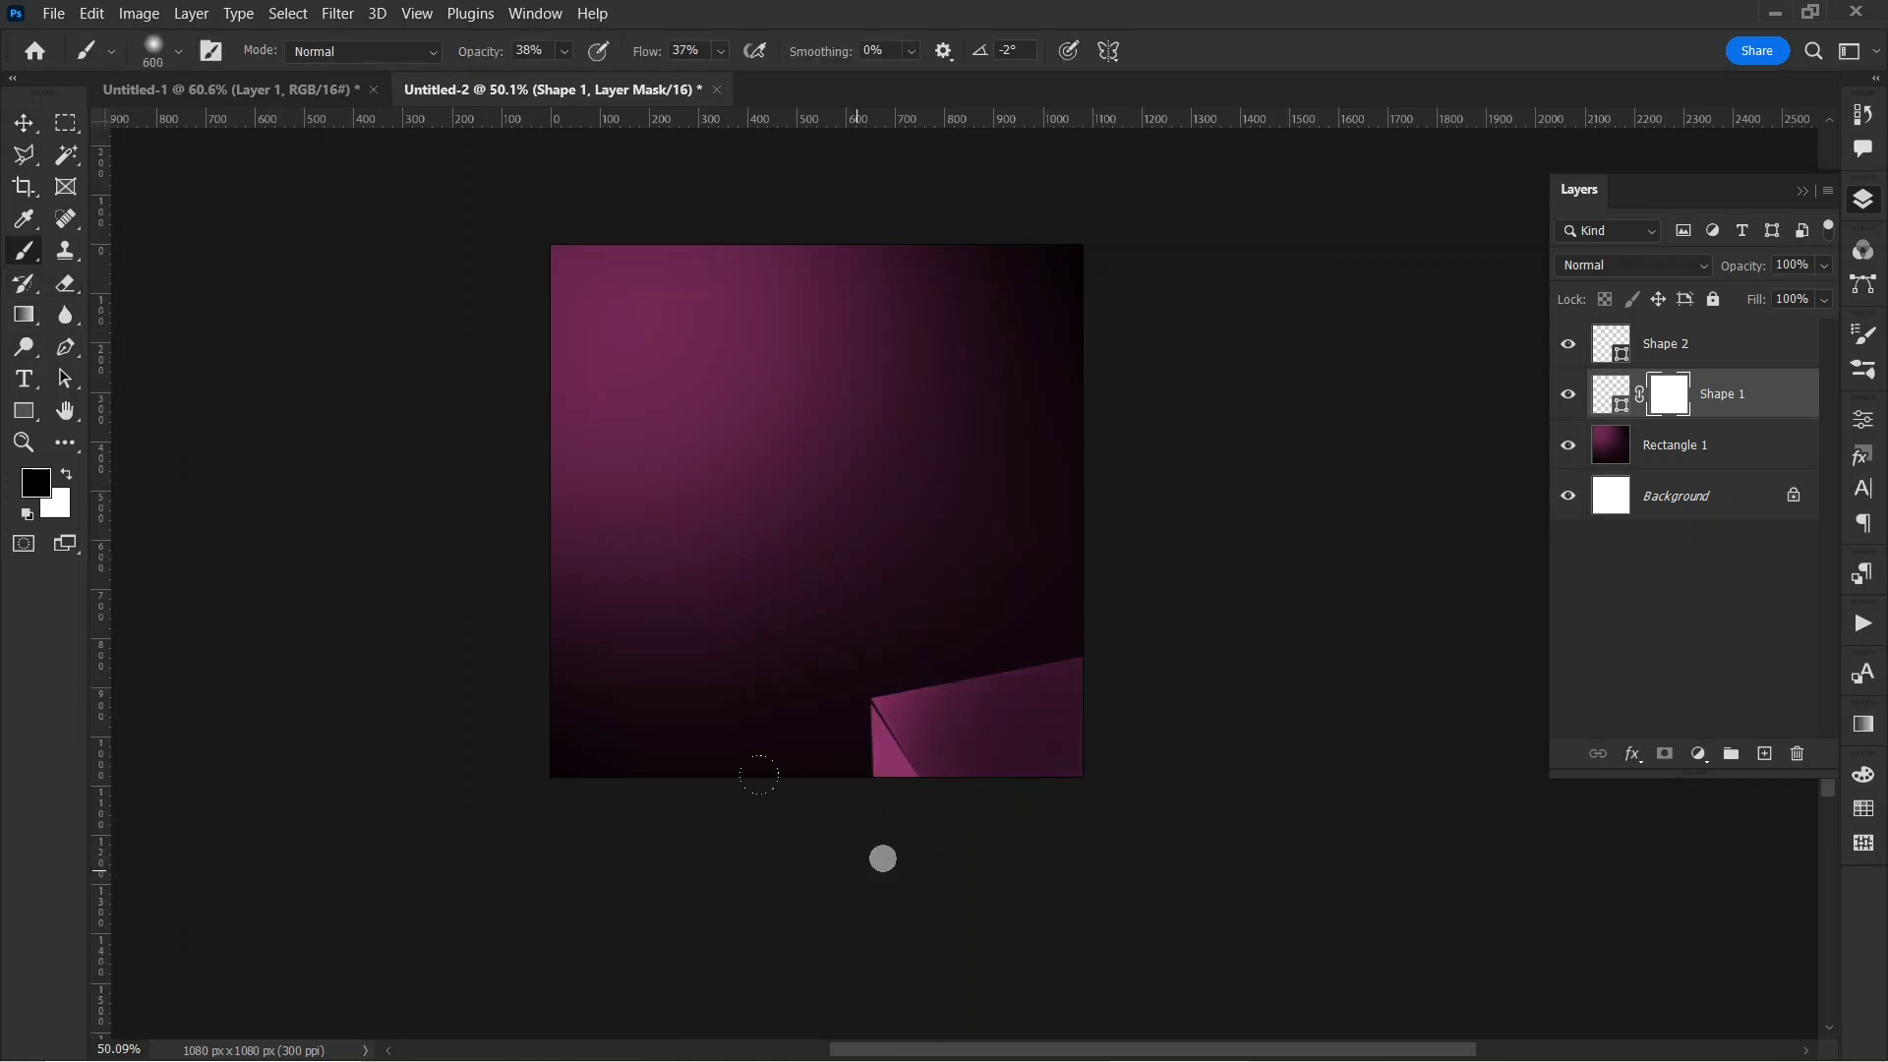
# - Add a layer mask to Shape 2 and move the triangle's top anchor point up to Shape 1's corner, closing the gap
pyautogui.click(1736, 341)
pyautogui.click(1664, 753)
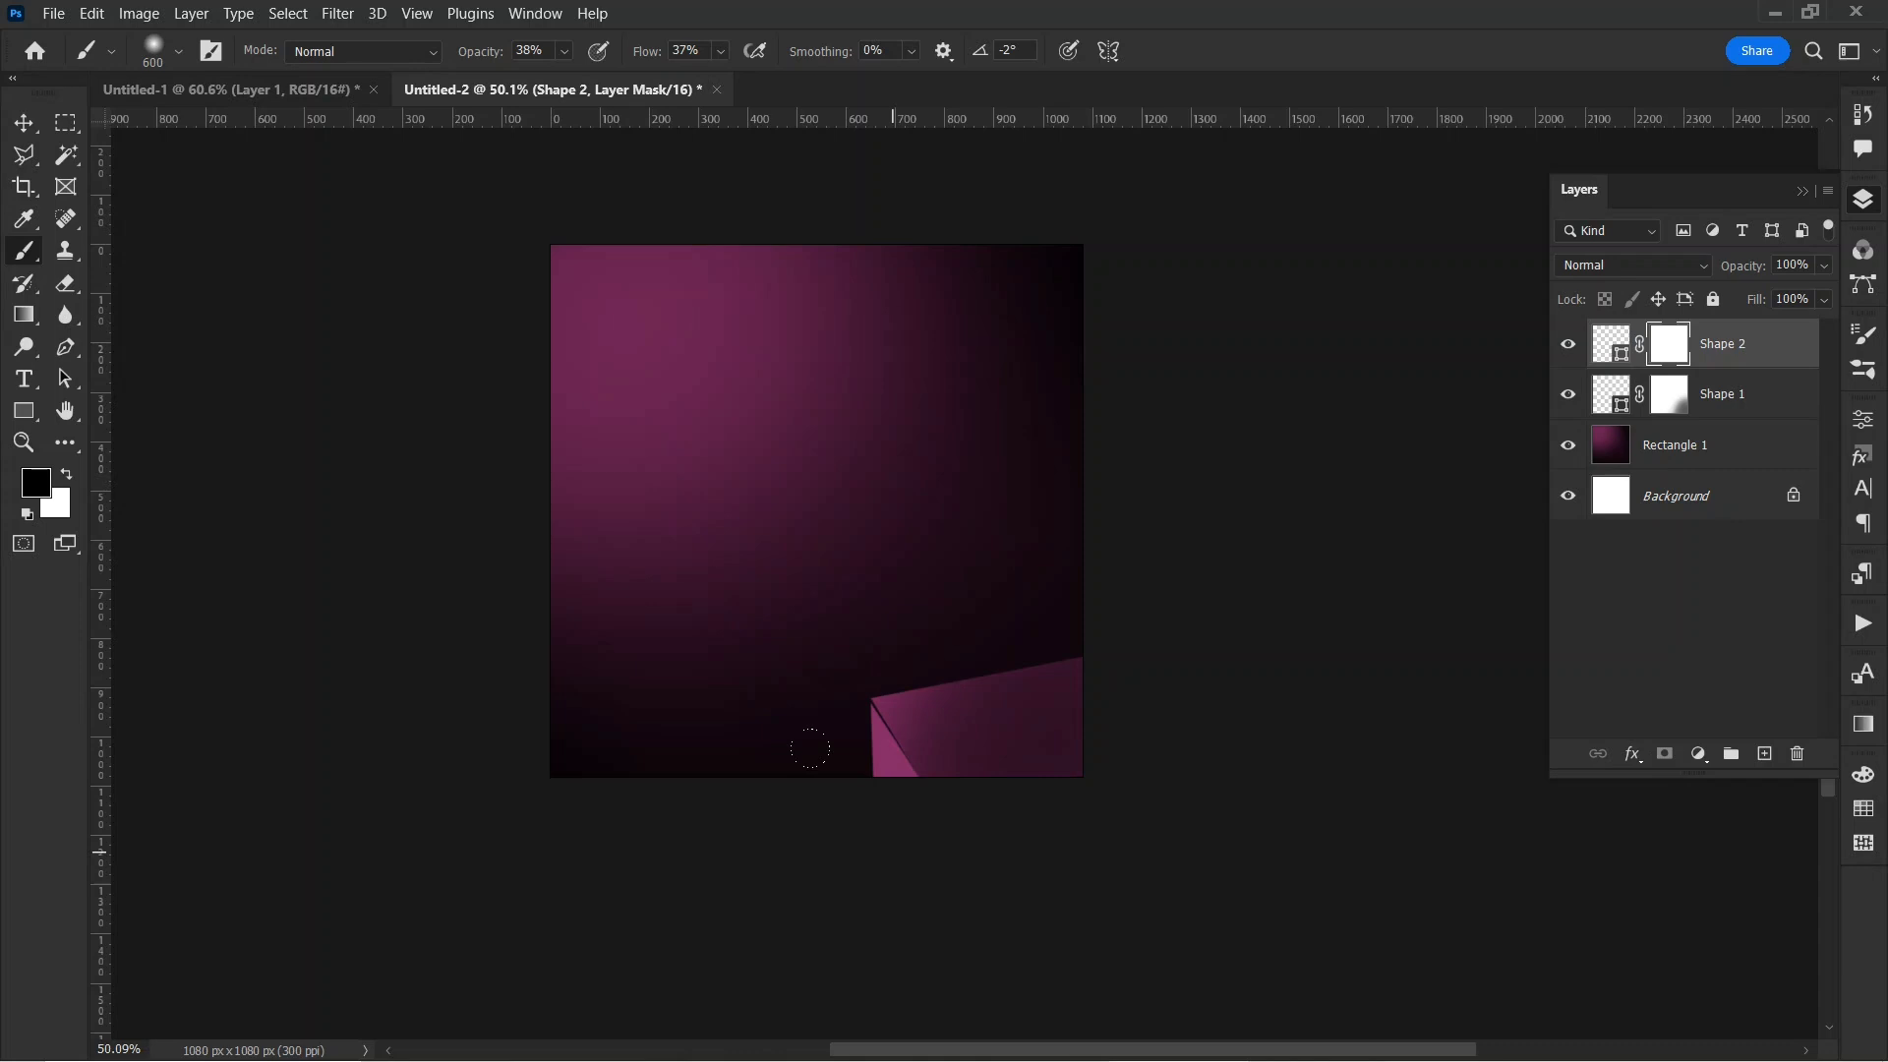
pyautogui.click(25, 125)
pyautogui.scroll(9, 942, 787)
pyautogui.rightClick(65, 348)
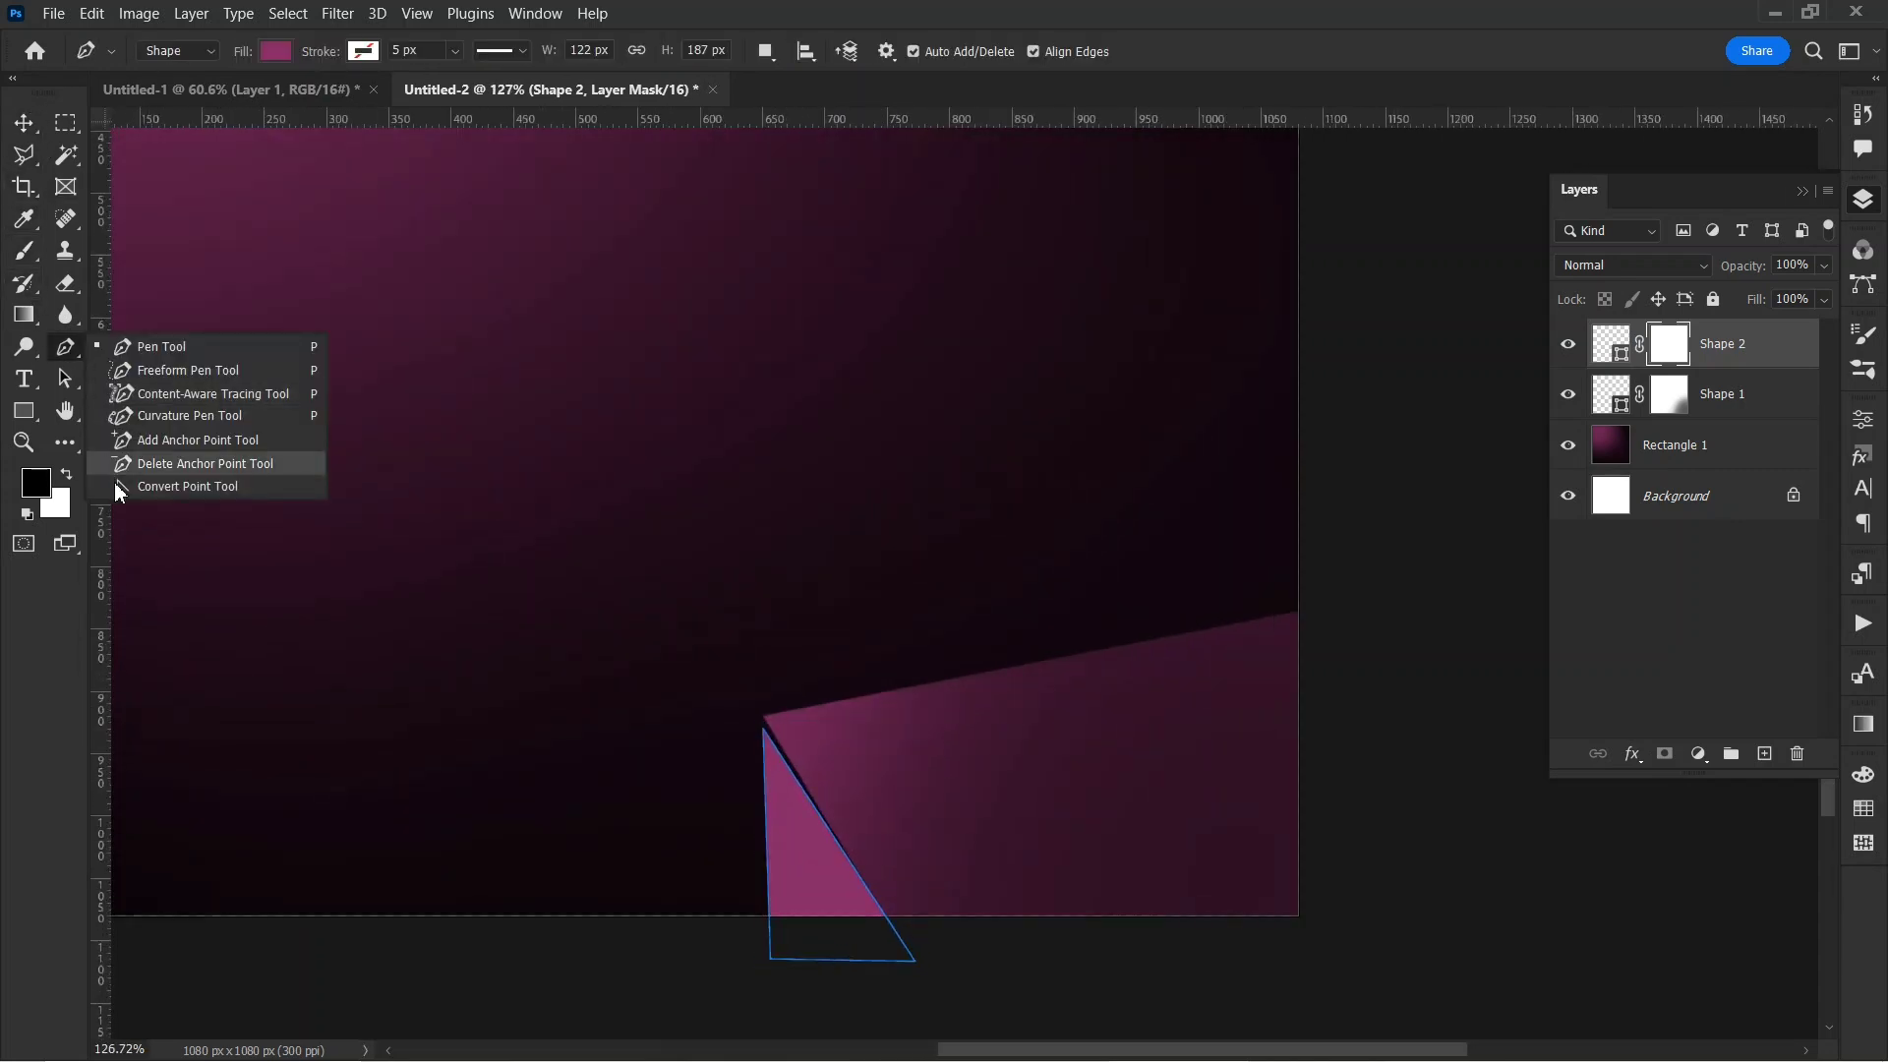
pyautogui.click(187, 487)
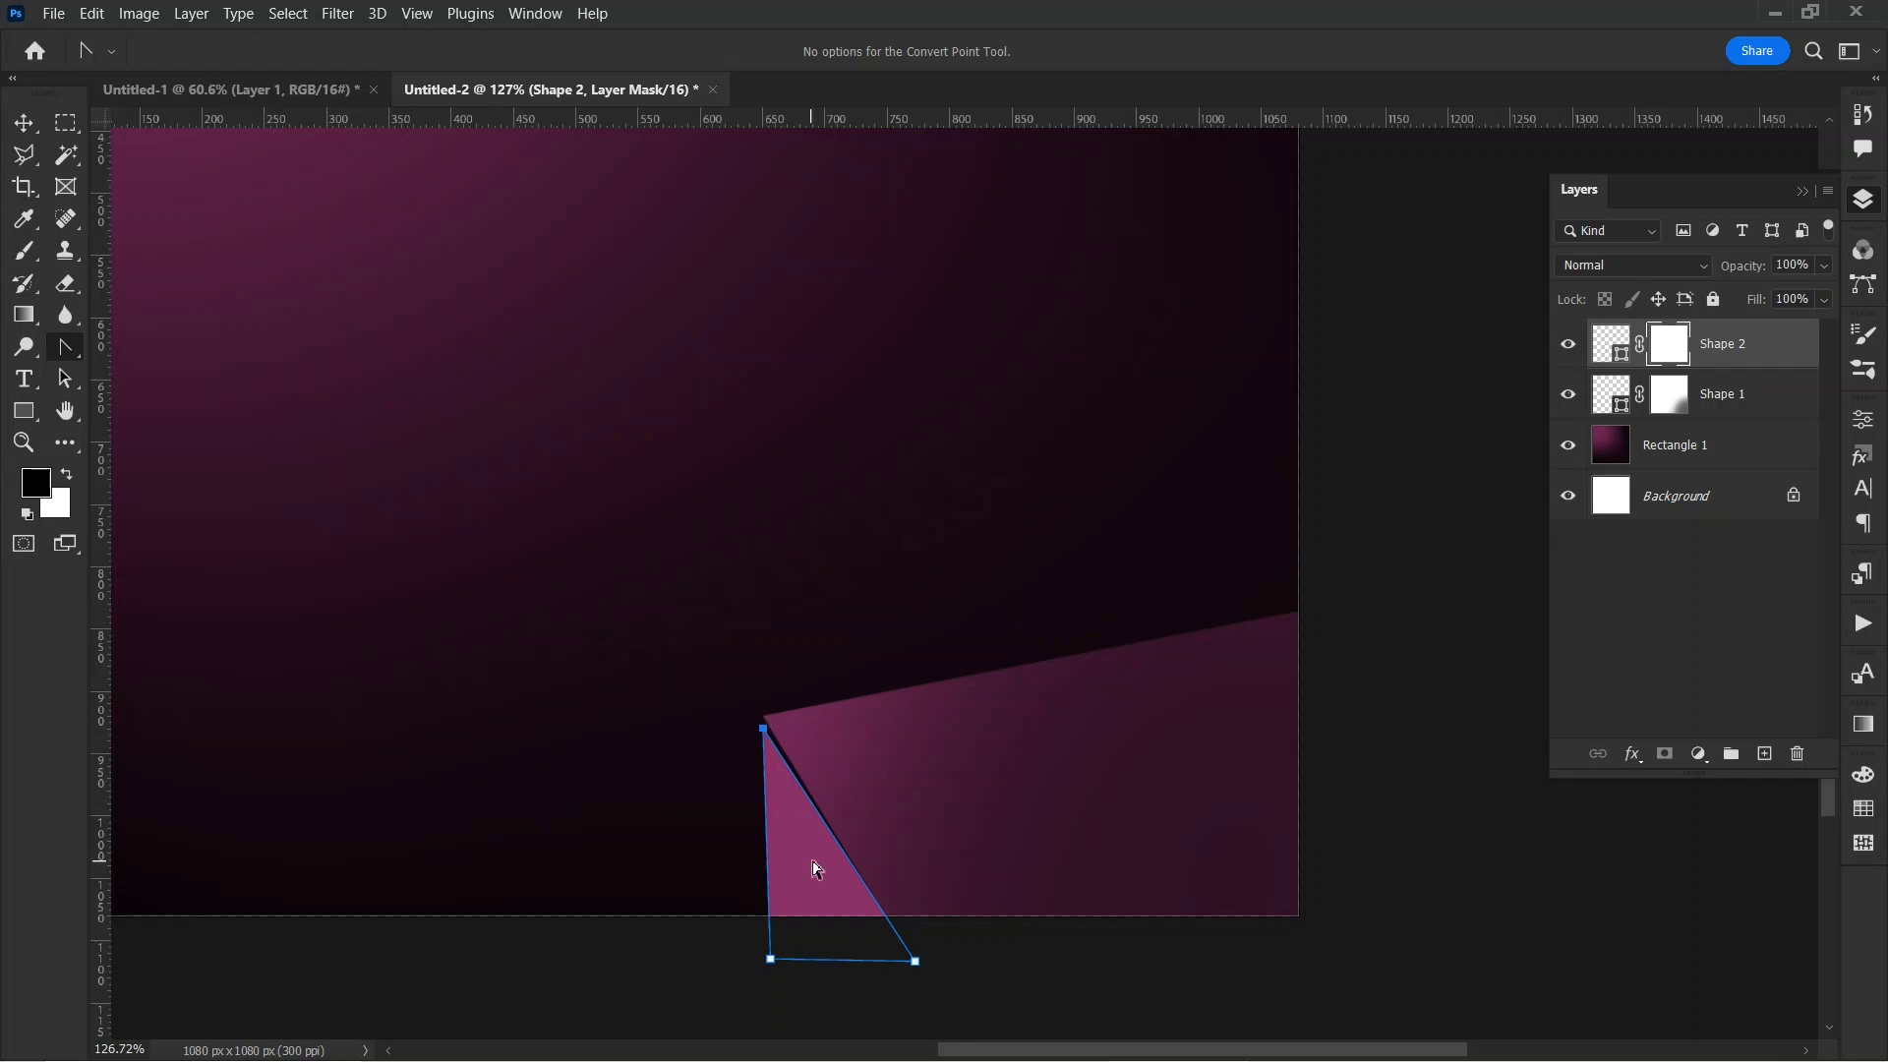
pyautogui.press('Return')
pyautogui.click(764, 729)
pyautogui.scroll(6, 782, 801)
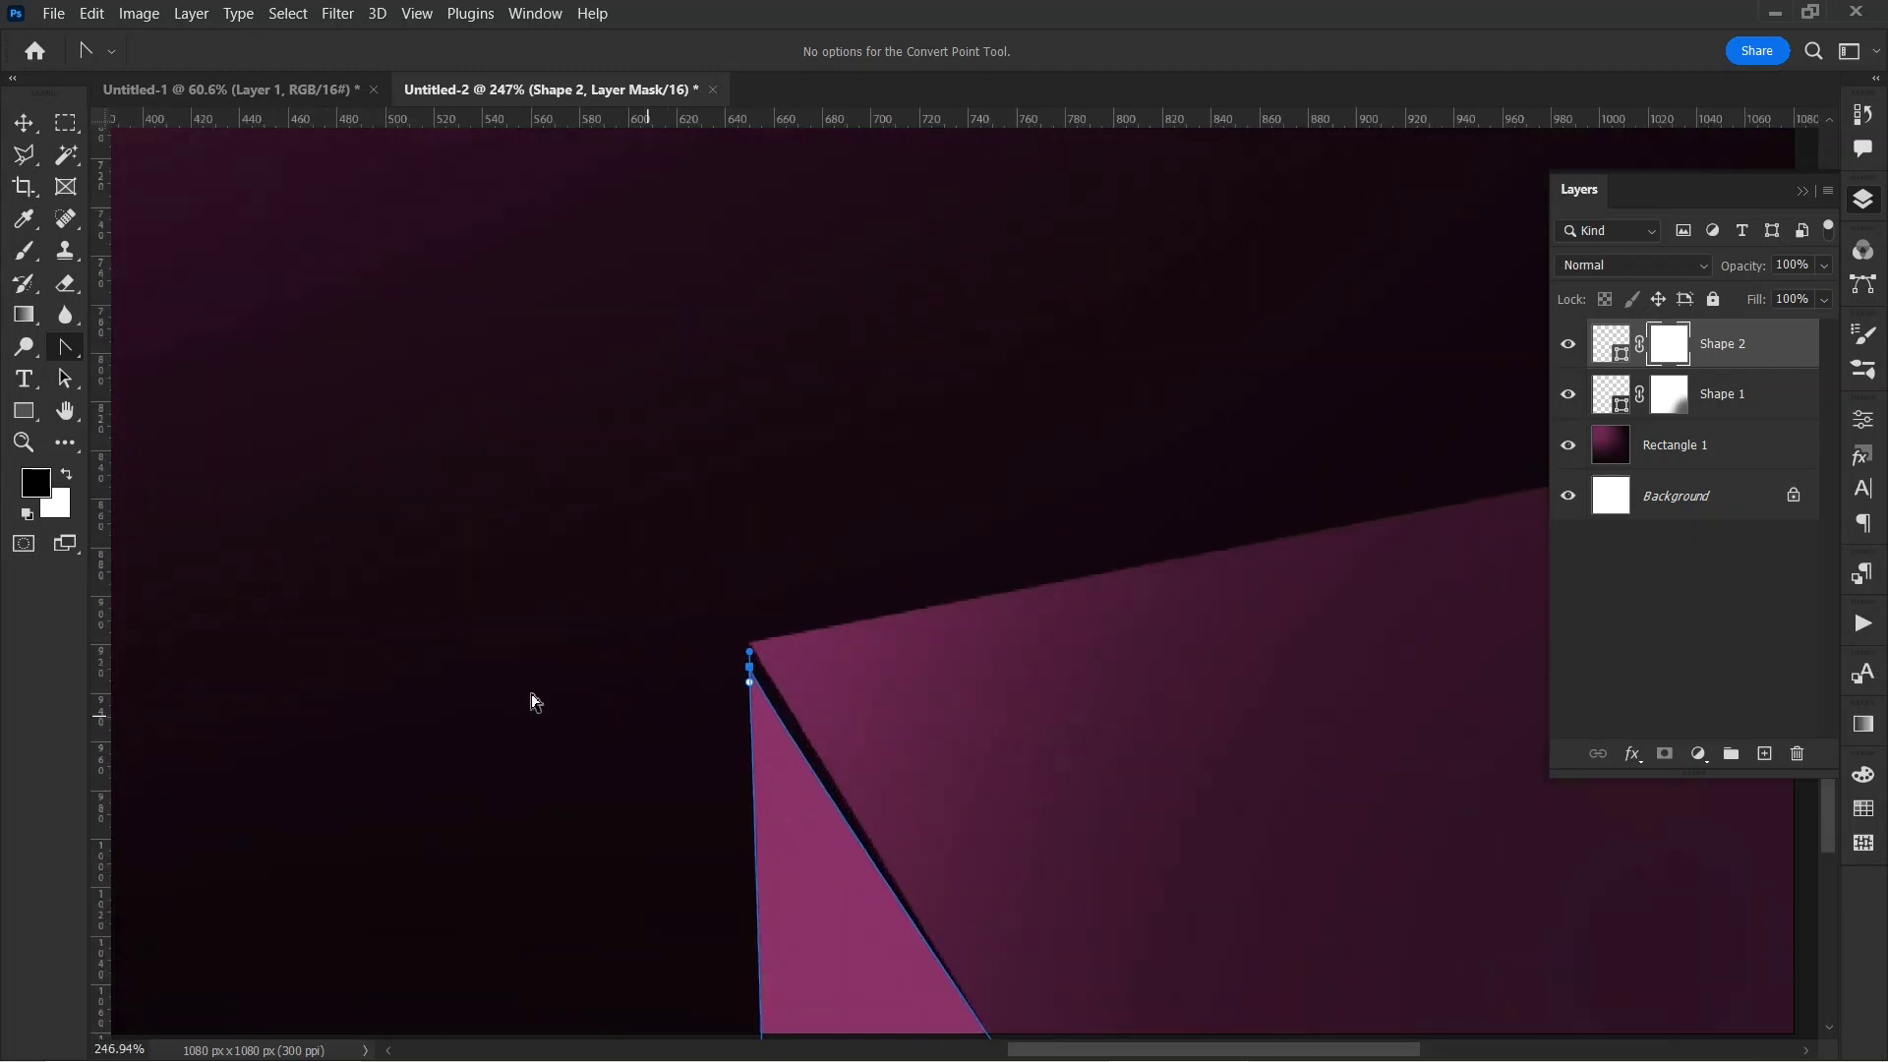
pyautogui.click(65, 379)
pyautogui.click(187, 384)
pyautogui.moveTo(749, 667); pyautogui.dragTo(751, 644)
pyautogui.scroll(-5, 593, 508)
pyautogui.click(24, 122)
pyautogui.click(481, 797)
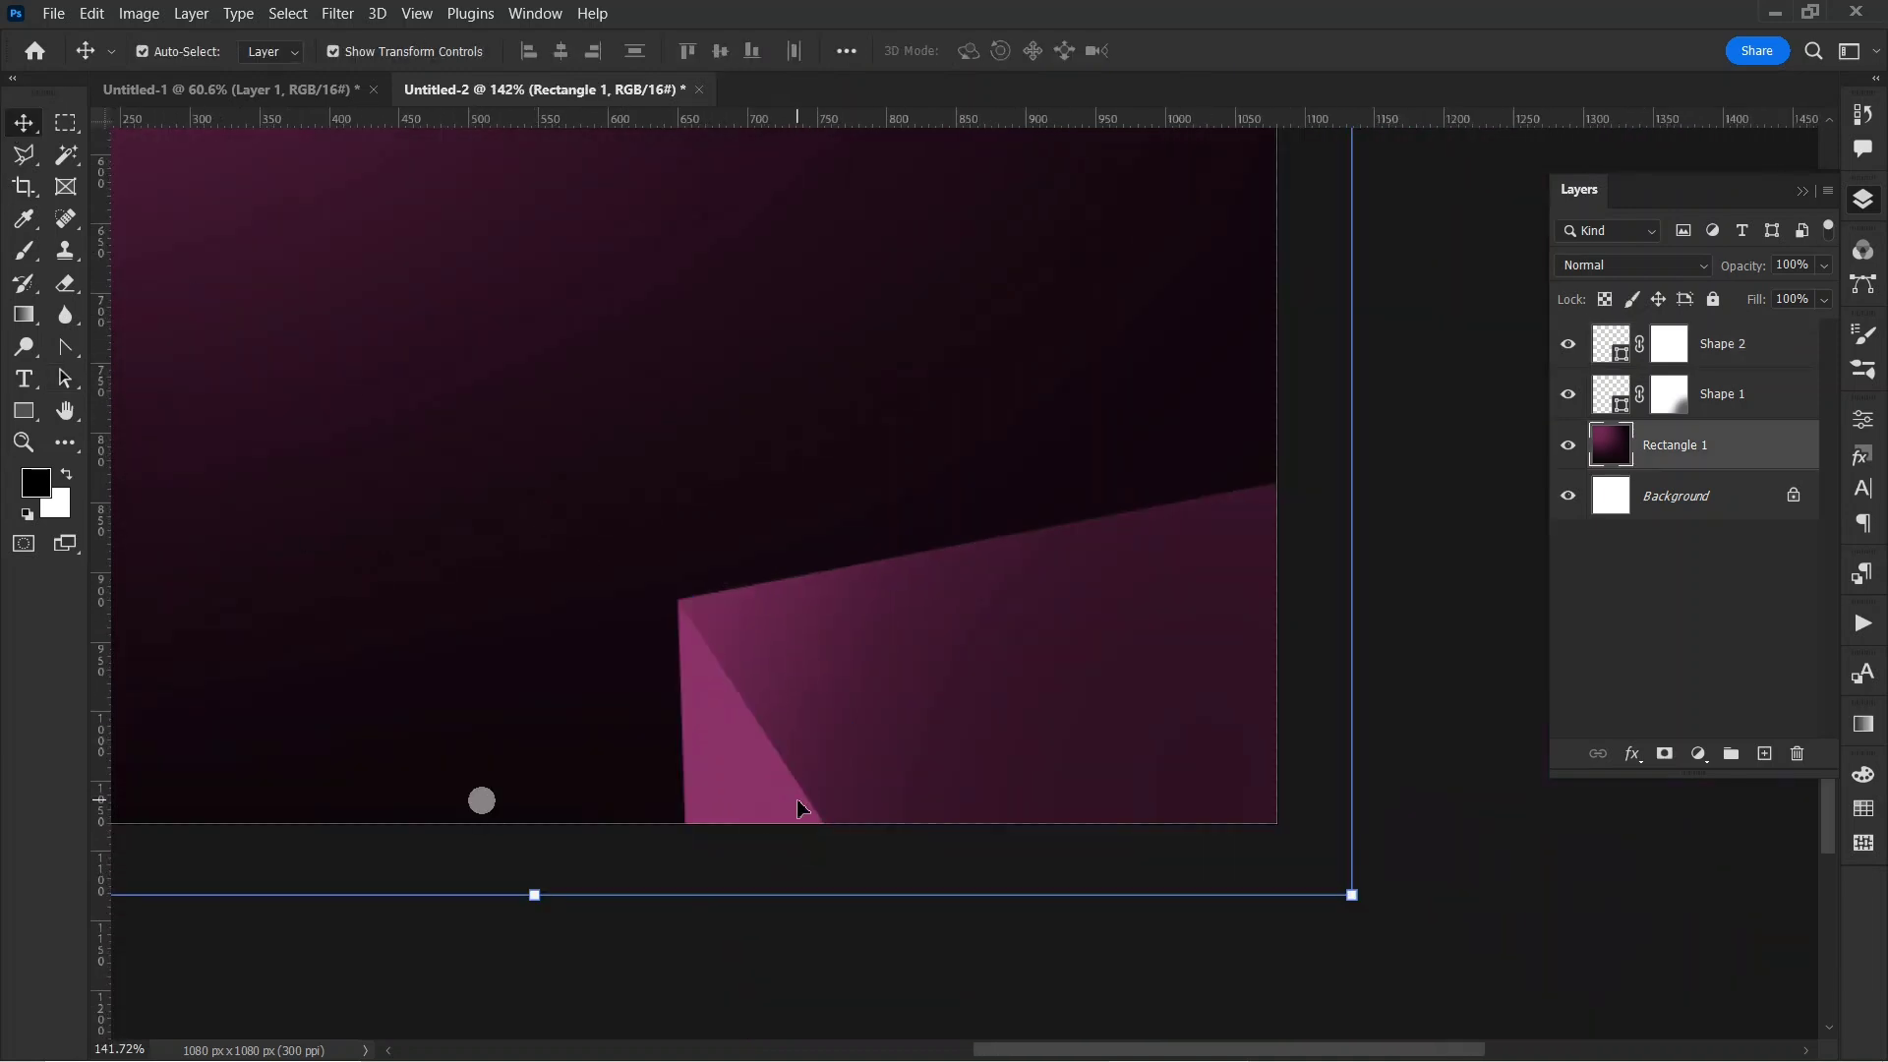
# - Reduce the brush size to 200 and paint black on Shape 2's mask to fade the triangle's lower-left corner
pyautogui.click(798, 801)
pyautogui.click(23, 251)
pyautogui.click(734, 800)
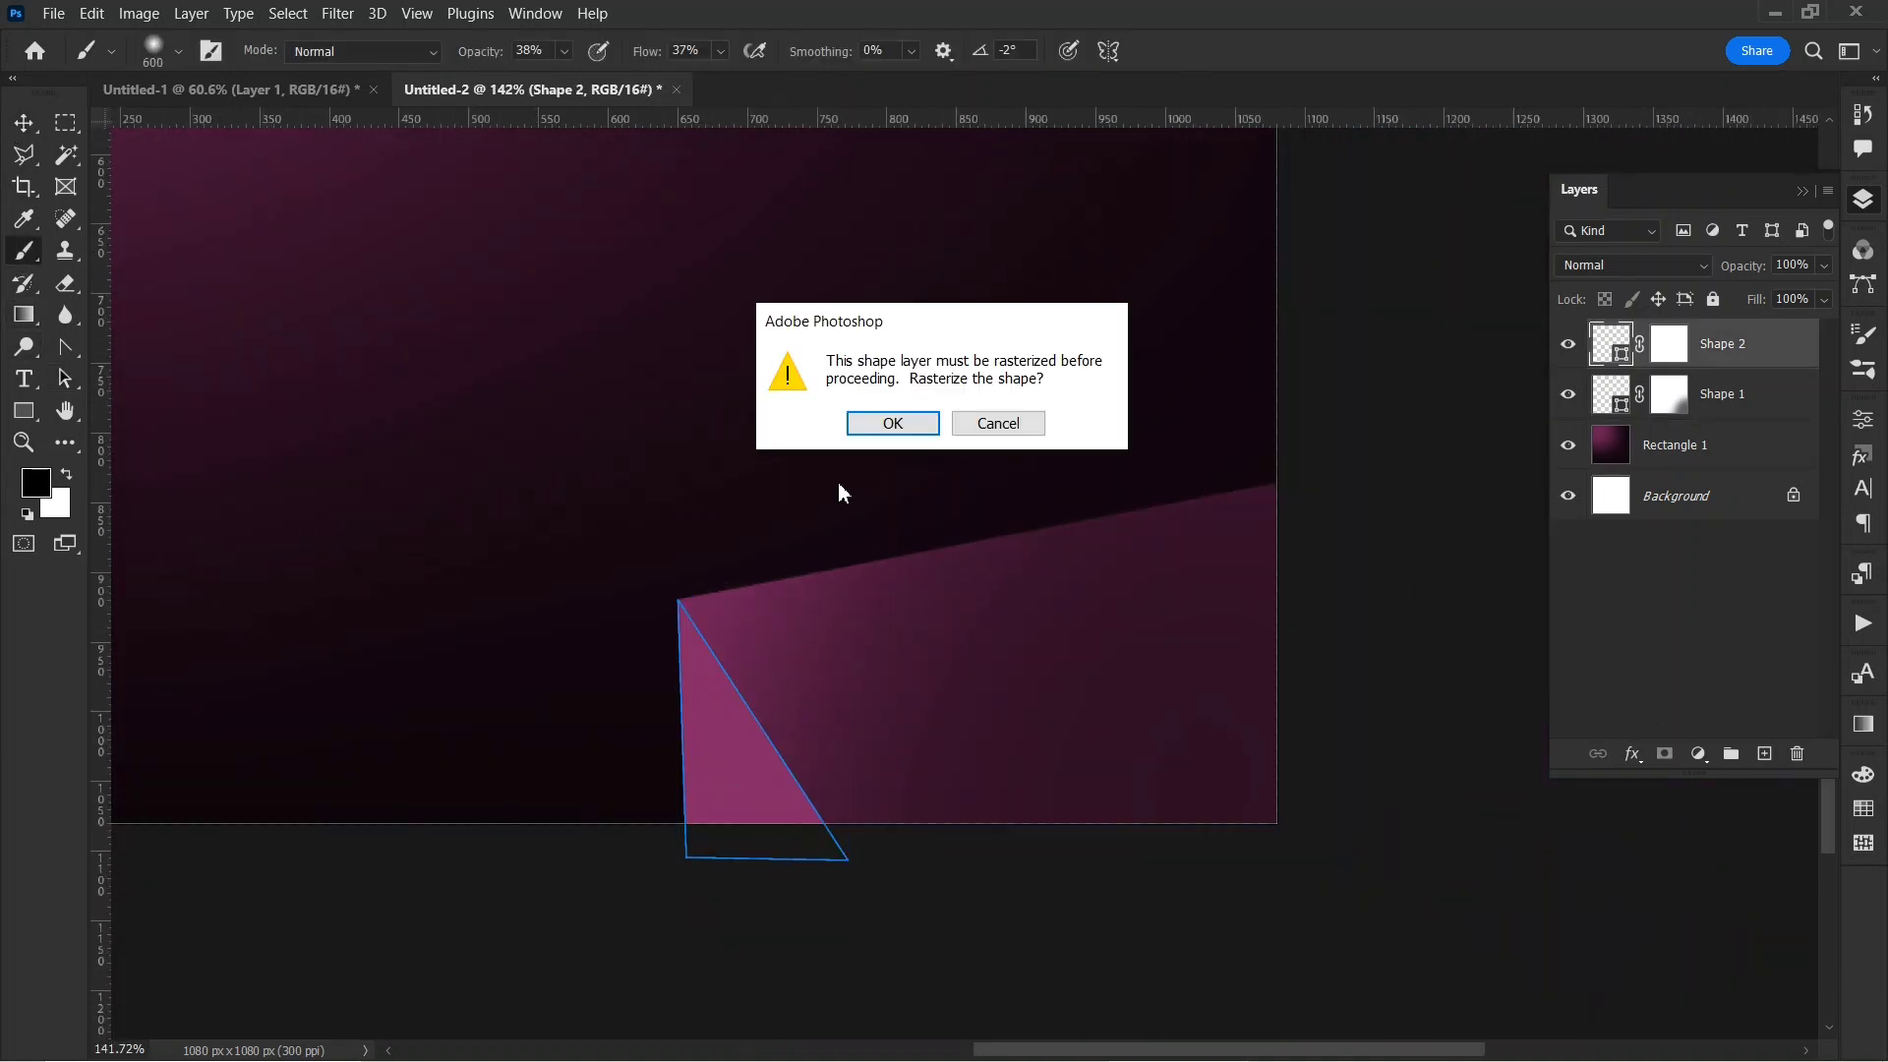
pyautogui.click(885, 422)
pyautogui.click(1668, 343)
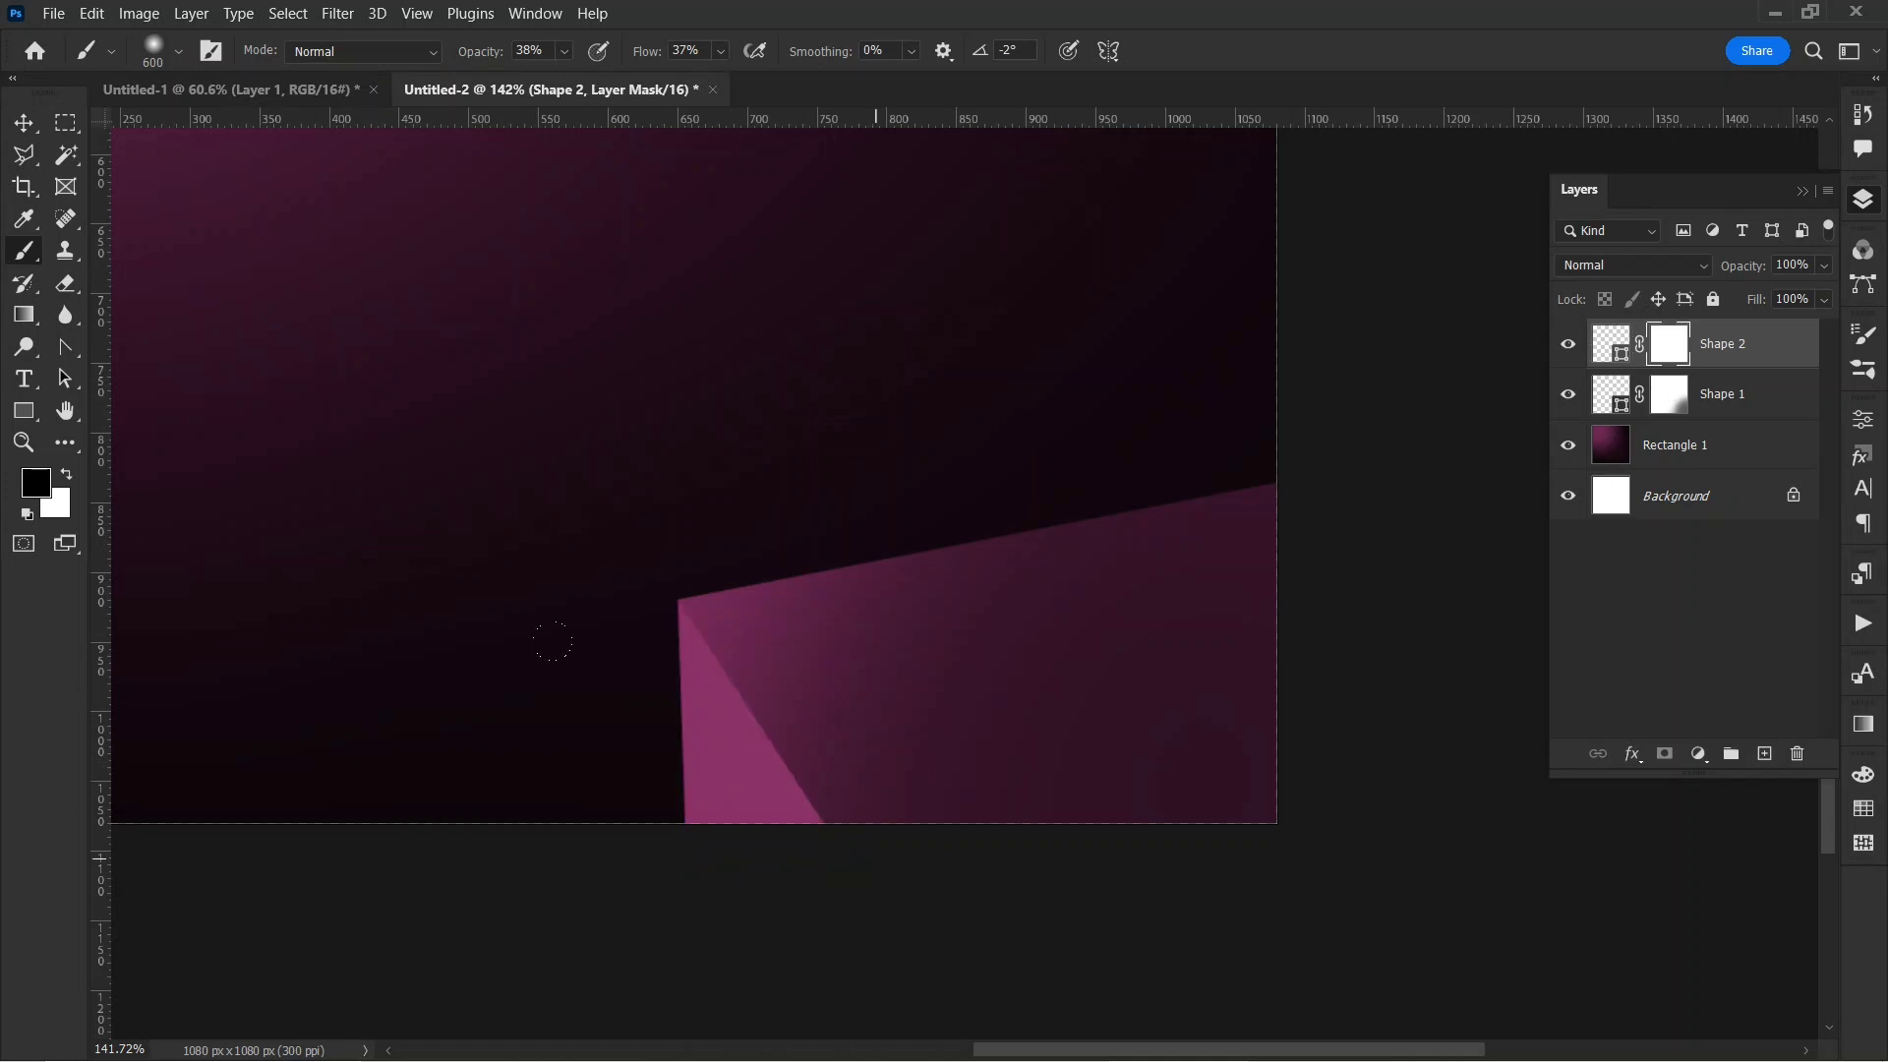
pyautogui.press('[')
pyautogui.press('[')
pyautogui.press('[')
pyautogui.press('[')
pyautogui.click(675, 831)
pyautogui.click(683, 812)
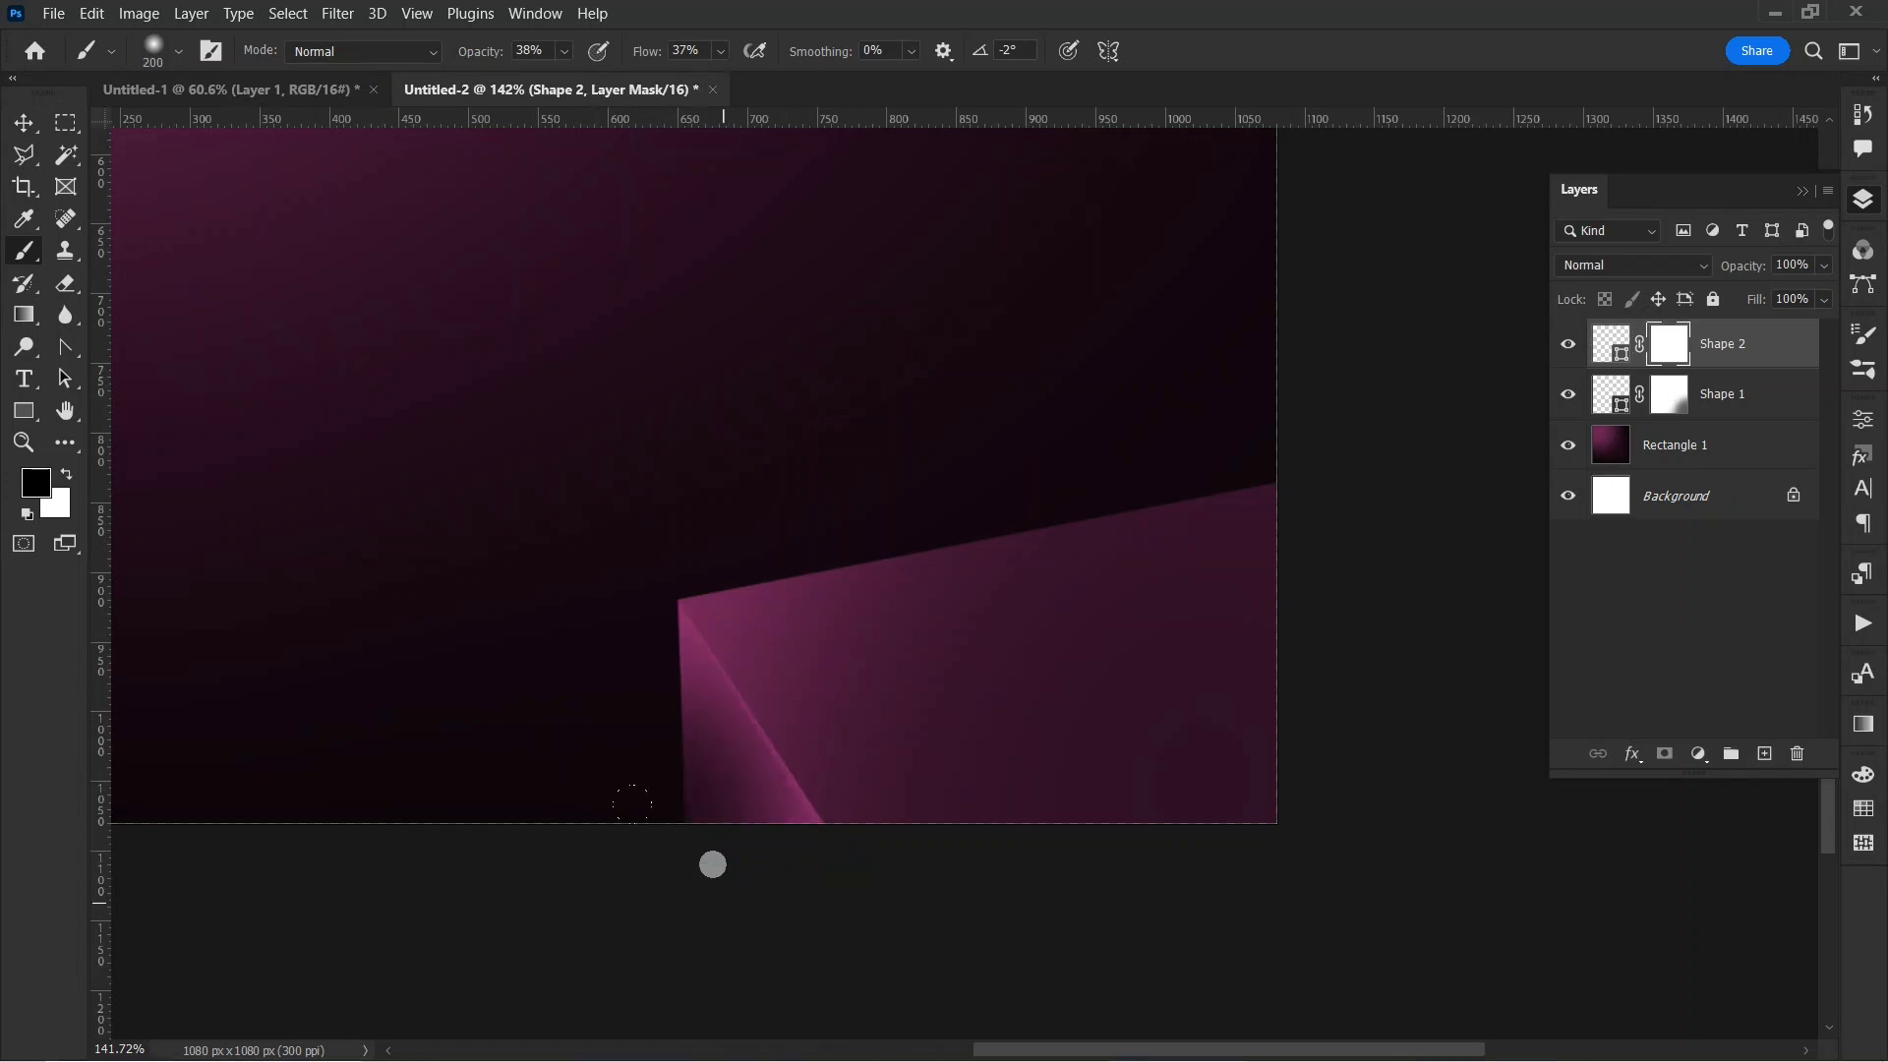
pyautogui.scroll(-8, 629, 817)
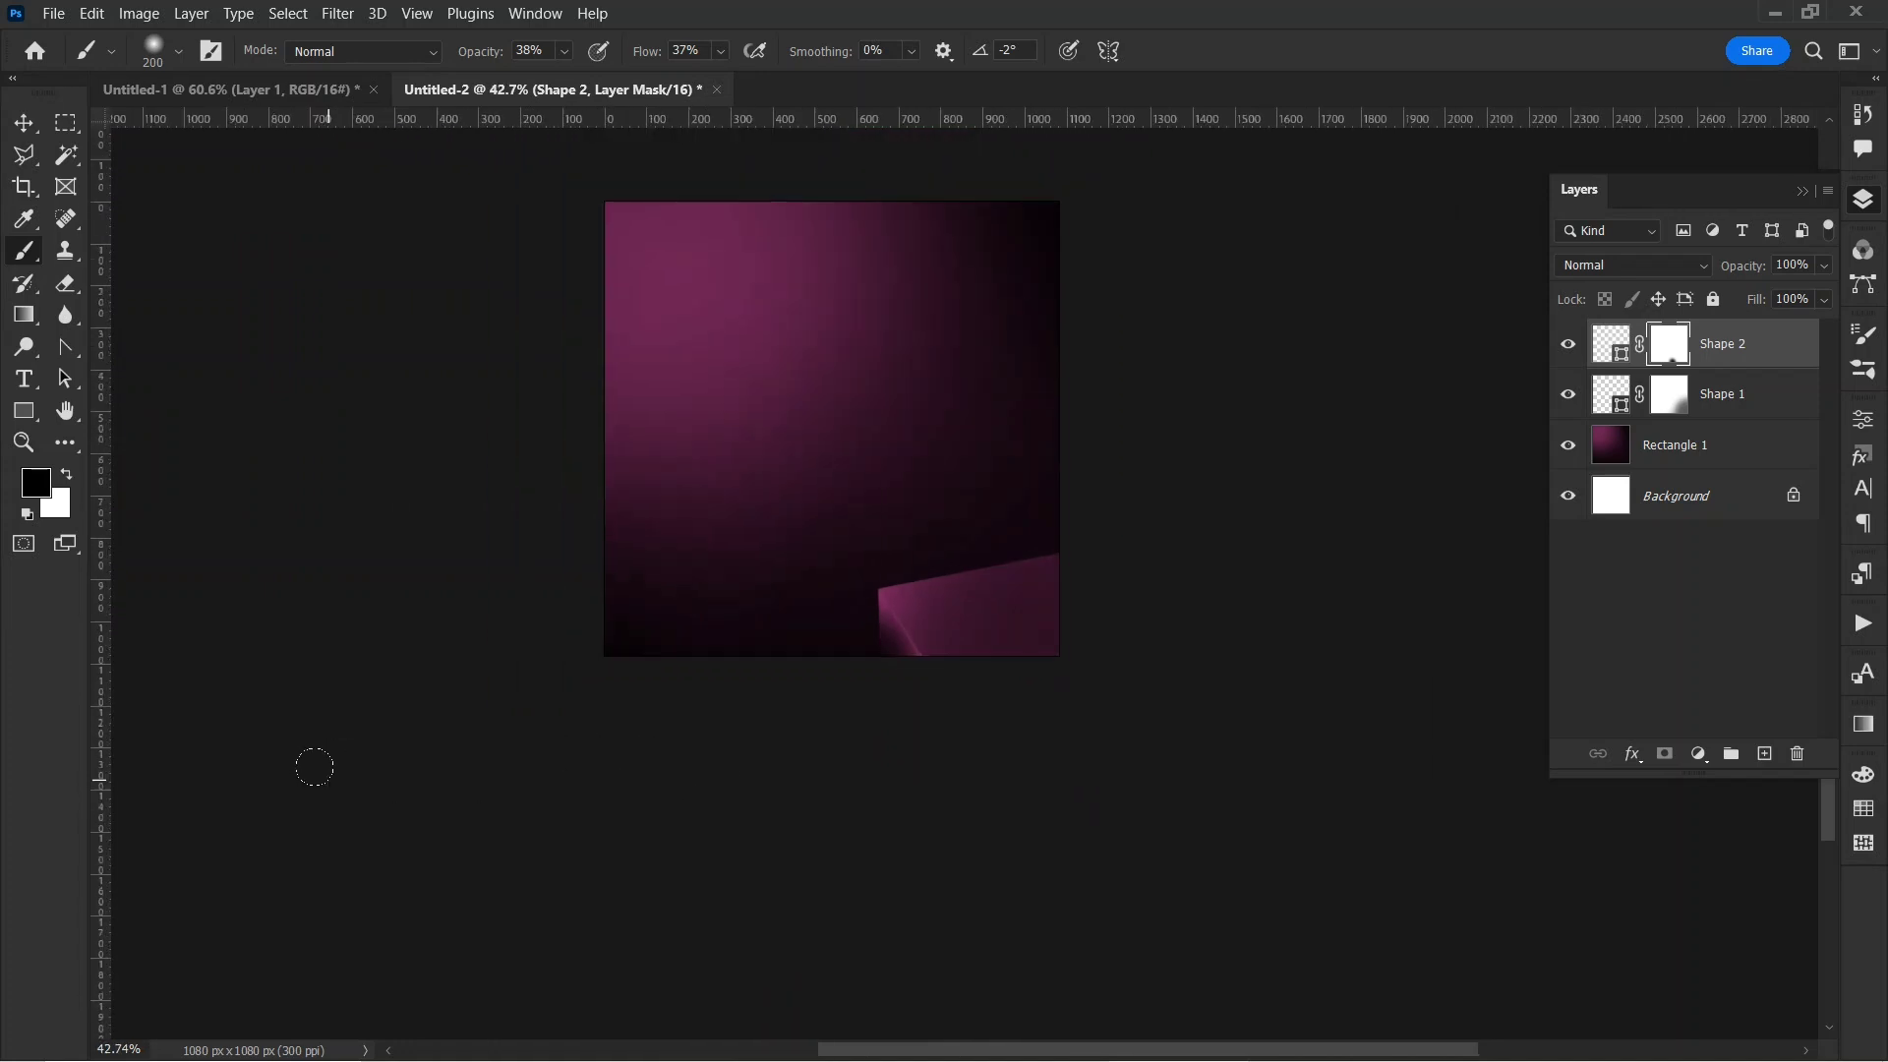
# - Bring the Pringles can from Untitled-1 into Untitled-2, tilted about -31° with its base on the purple shape
pyautogui.click(29, 123)
pyautogui.moveTo(1159, 485); pyautogui.dragTo(1075, 569)
pyautogui.click(282, 87)
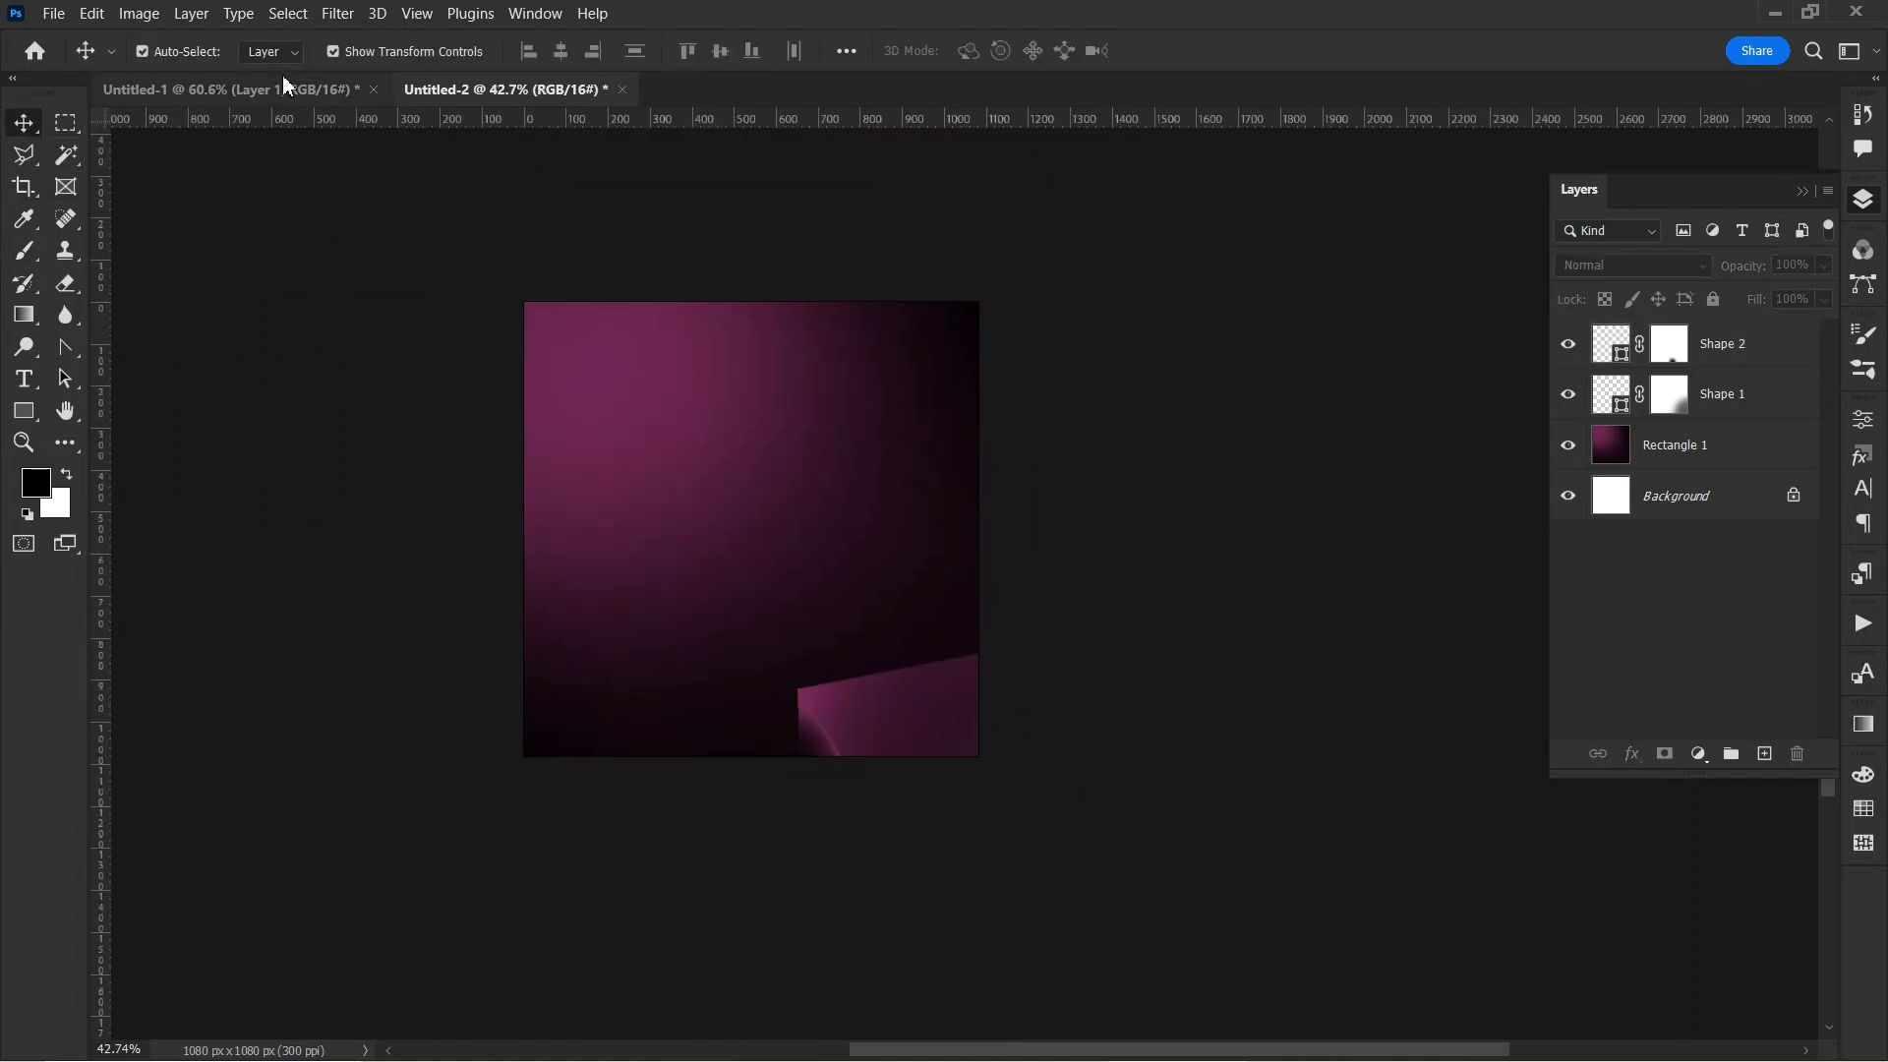
pyautogui.moveTo(731, 356); pyautogui.dragTo(838, 646)
pyautogui.moveTo(738, 599); pyautogui.dragTo(871, 648)
pyautogui.moveTo(601, 472); pyautogui.dragTo(639, 477)
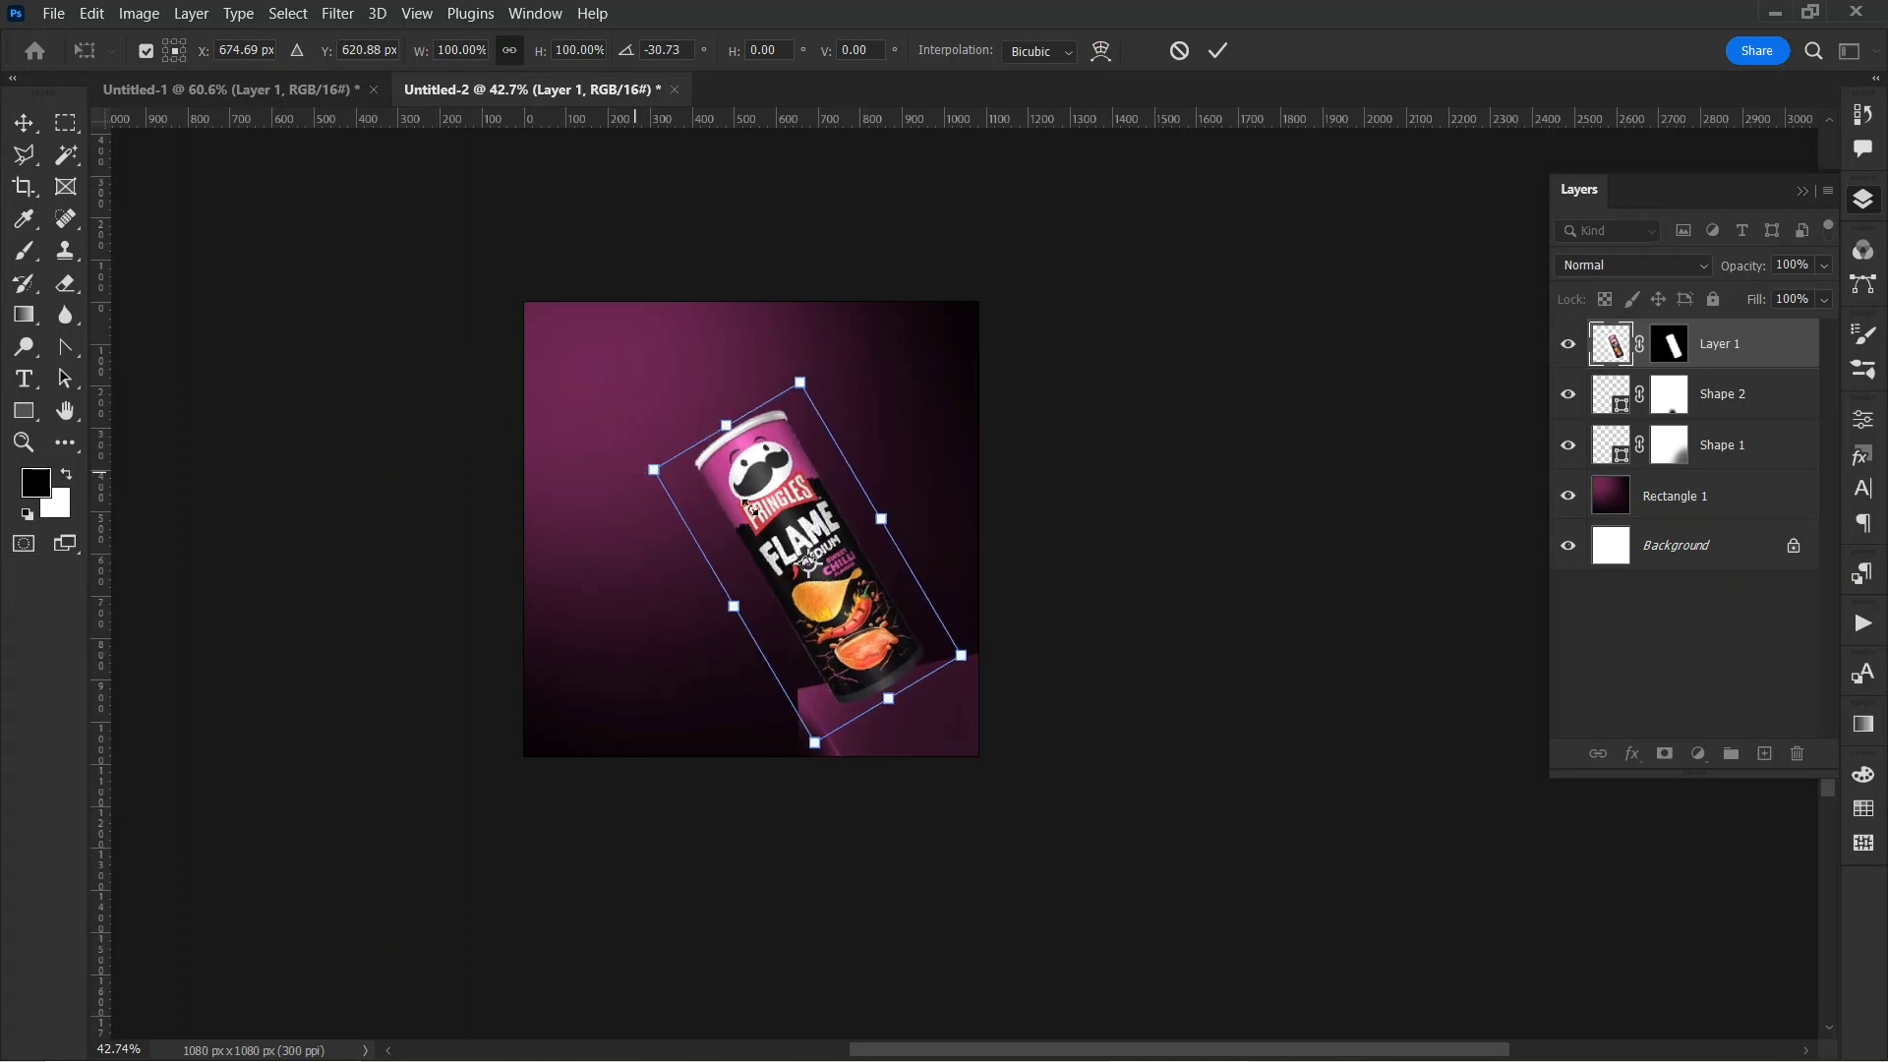
pyautogui.moveTo(791, 521); pyautogui.dragTo(780, 534)
pyautogui.press('Return')
pyautogui.click(1185, 717)
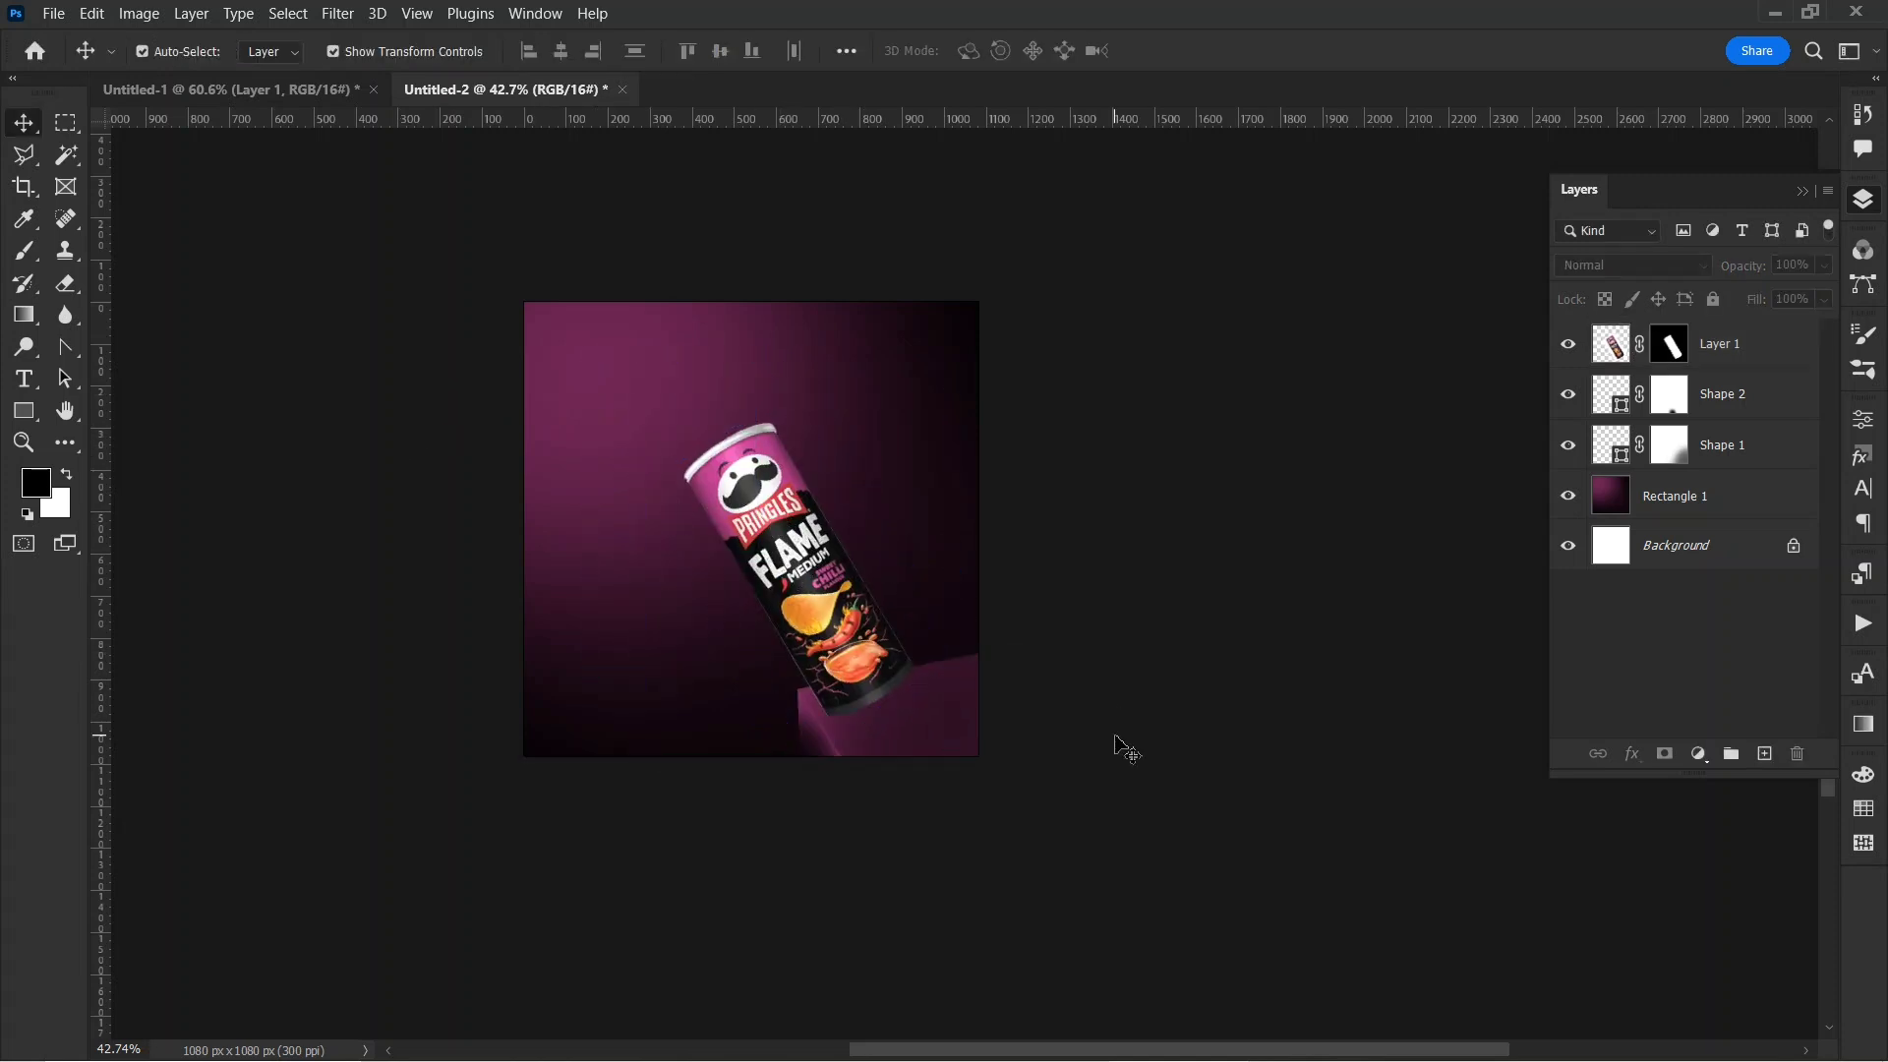
# - Bring the potato chip from Untitled-1 into the left side of Untitled-2 and rotate it about -90°
pyautogui.click(335, 89)
pyautogui.moveTo(556, 427); pyautogui.dragTo(590, 531)
pyautogui.moveTo(672, 601); pyautogui.dragTo(665, 448)
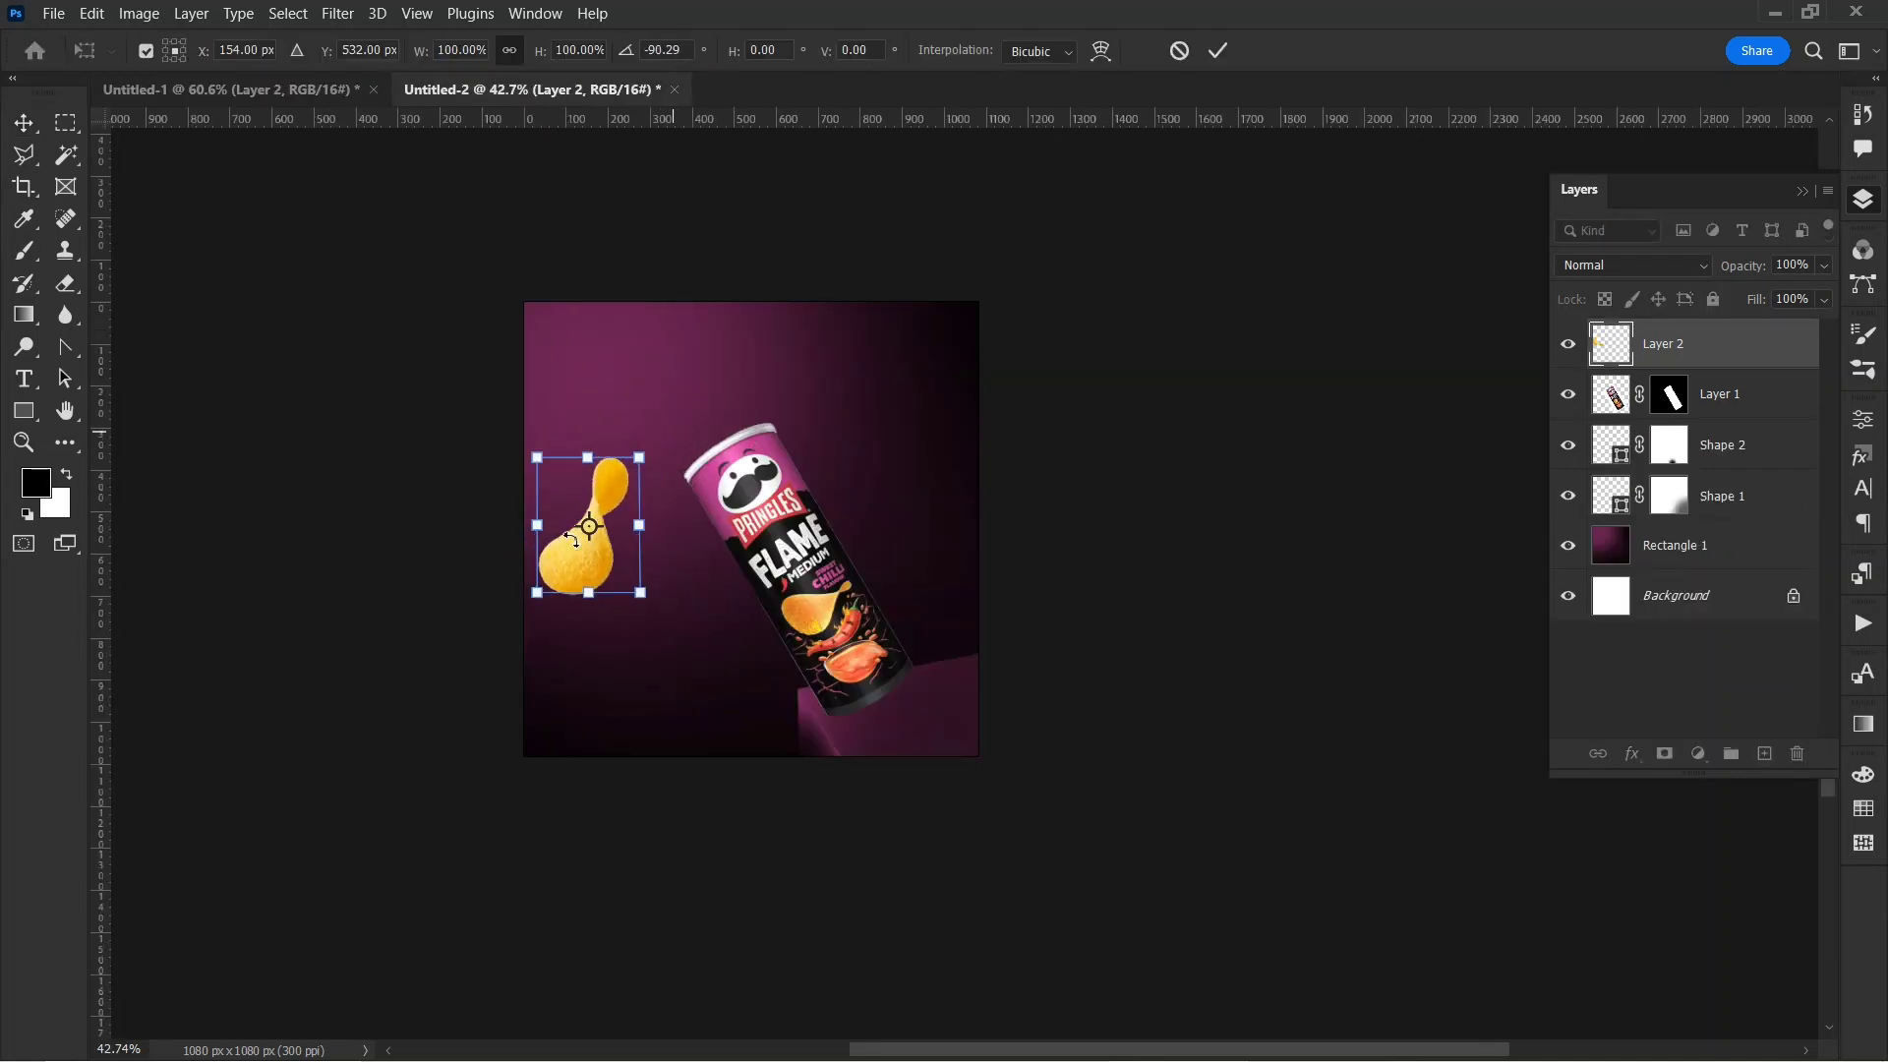
# - Place the chip against the can's left side and add two duplicates, one in the upper-right corner and one rotated about 57° right of the can
pyautogui.moveTo(581, 567); pyautogui.dragTo(891, 629)
pyautogui.press('Return')
pyautogui.press('Return')
pyautogui.press('Return')
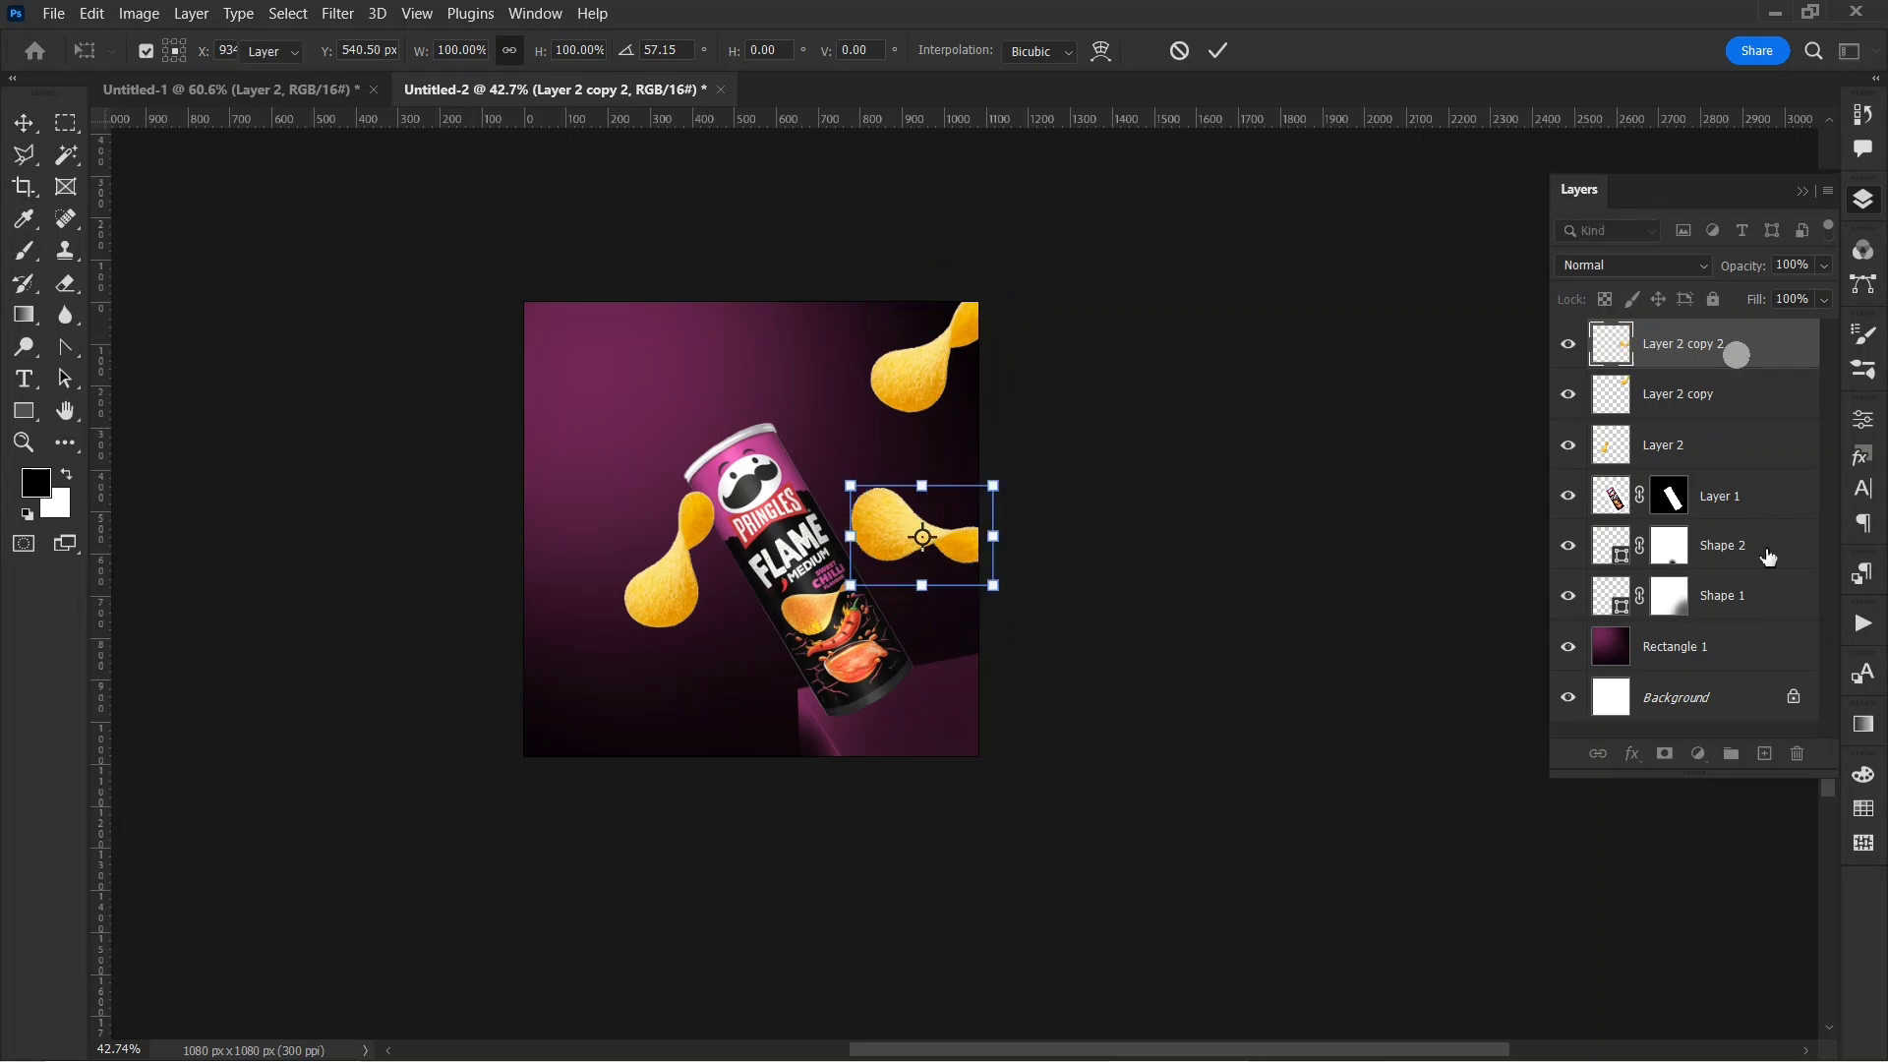
# - Move Layer 2 copy 2 below Shape 1 and position its chip so it sticks out behind the can's lower right side
pyautogui.moveTo(1768, 556); pyautogui.dragTo(1741, 629)
pyautogui.moveTo(882, 531); pyautogui.dragTo(831, 607)
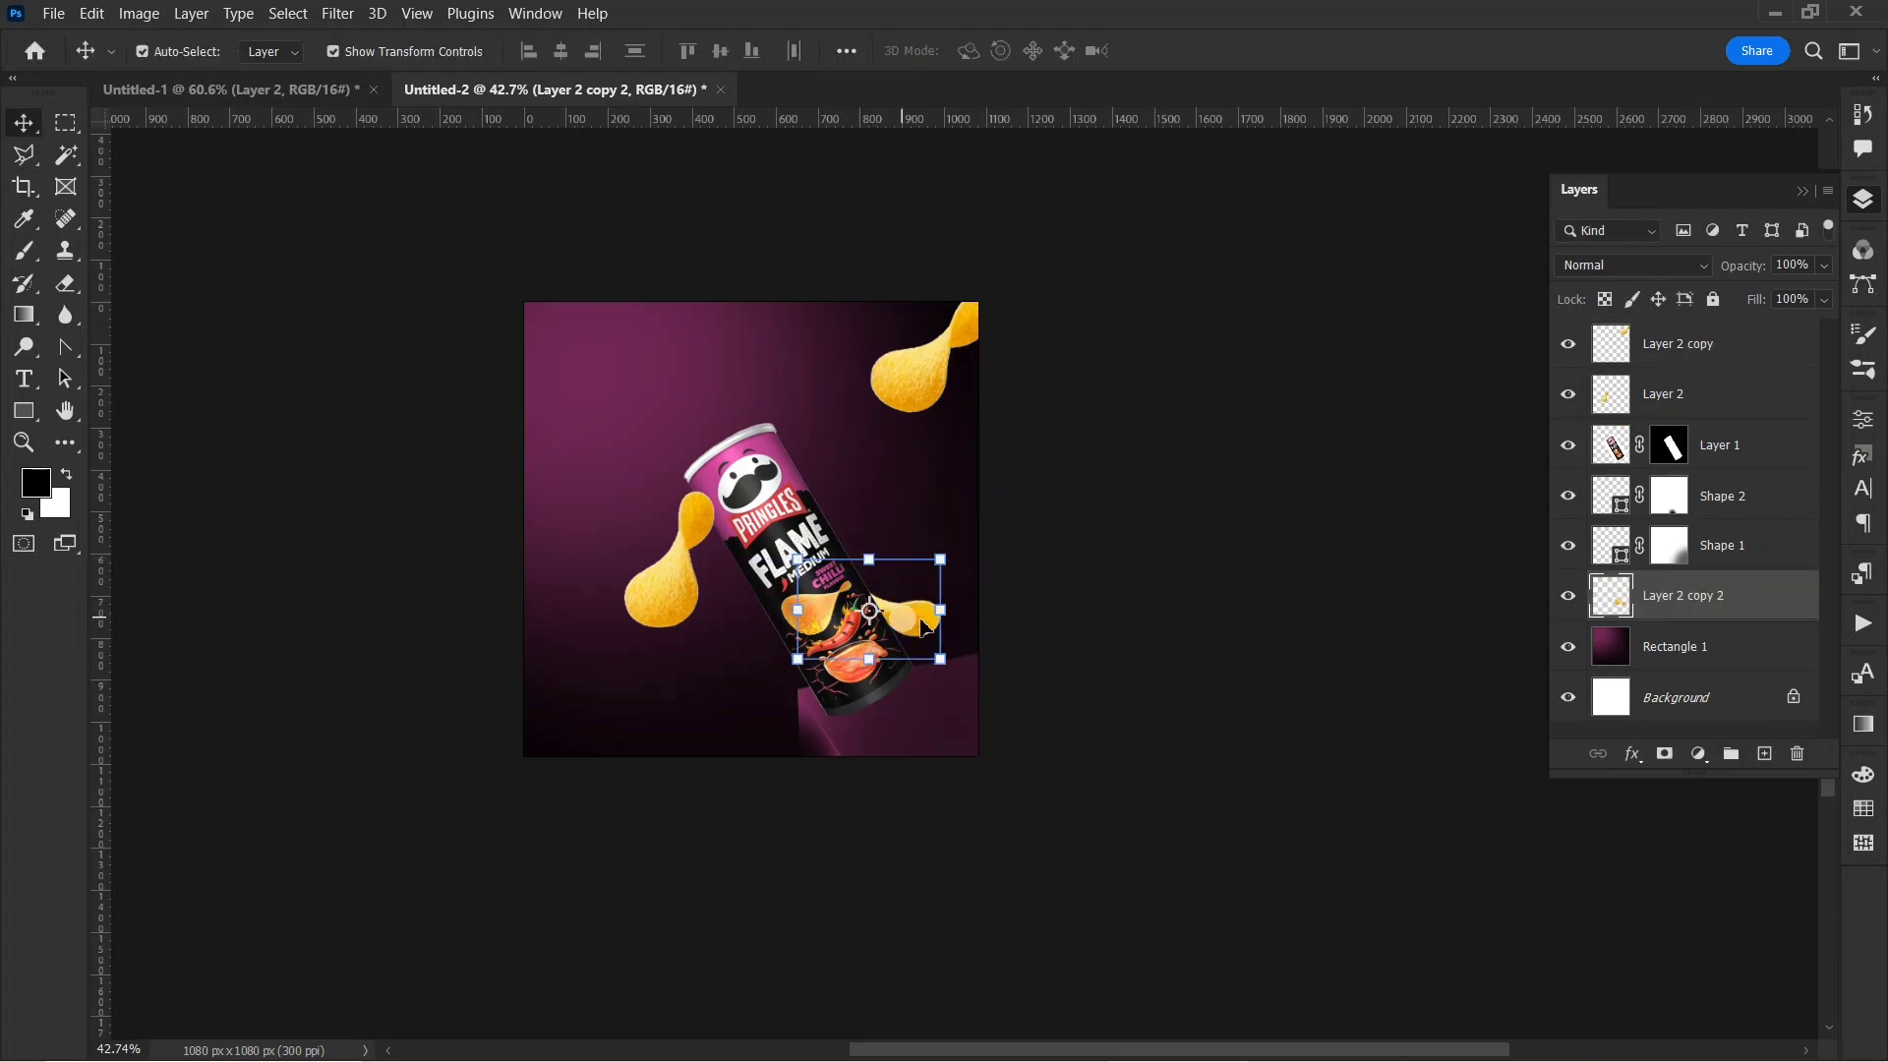
pyautogui.click(1242, 624)
# - Bring the sauce bowl from Untitled-1 into Untitled-2 and enlarge it, partly cropped in the canvas's lower-left corner
pyautogui.click(331, 94)
pyautogui.moveTo(636, 653); pyautogui.dragTo(584, 748)
pyautogui.moveTo(493, 666); pyautogui.dragTo(421, 596)
pyautogui.moveTo(592, 733); pyautogui.dragTo(607, 766)
pyautogui.doubleClick(596, 732)
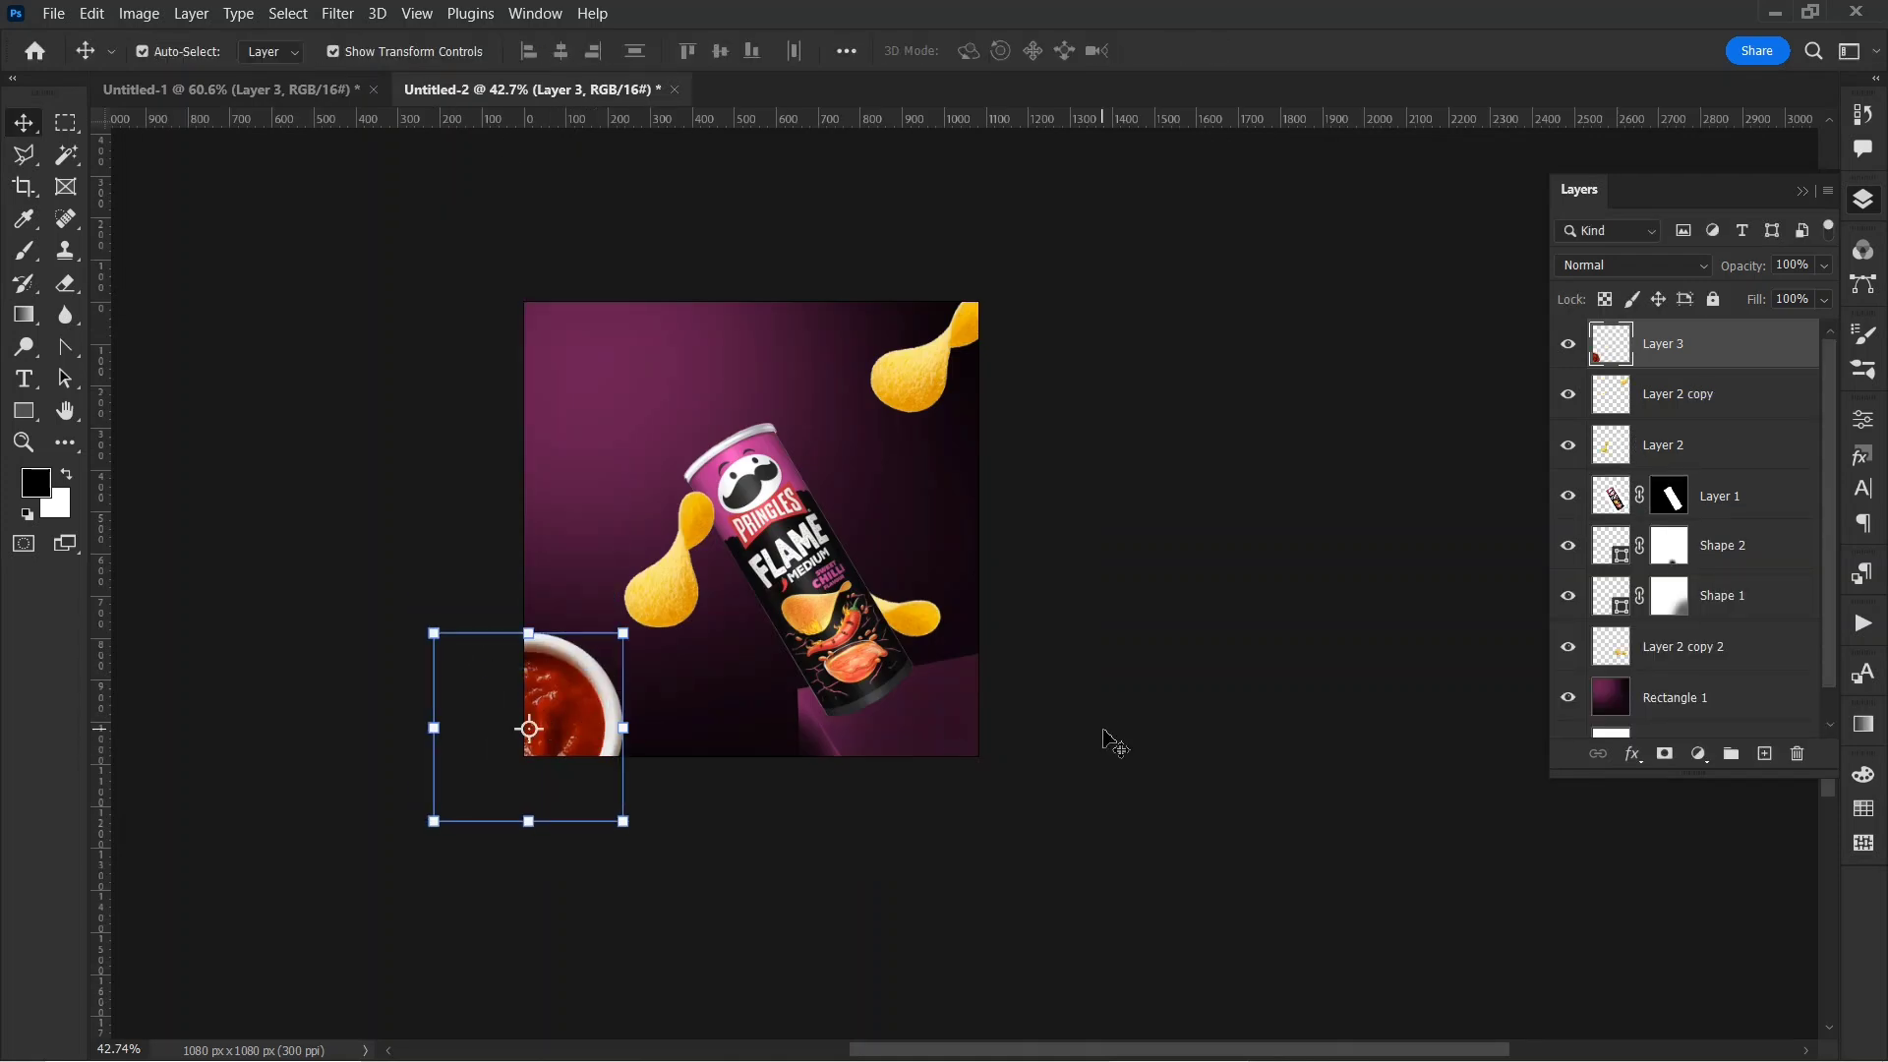
# - Enlarge the Pringles can and reposition it with its base on the purple shape
pyautogui.click(802, 584)
pyautogui.moveTo(641, 393); pyautogui.dragTo(573, 300)
pyautogui.moveTo(794, 563); pyautogui.dragTo(826, 567)
pyautogui.press('Return')
pyautogui.click(986, 665)
# - Move the left chip up along the enlarged can and shift the chip behind the can slightly right
pyautogui.moveTo(666, 596); pyautogui.dragTo(670, 548)
pyautogui.moveTo(923, 615); pyautogui.dragTo(936, 619)
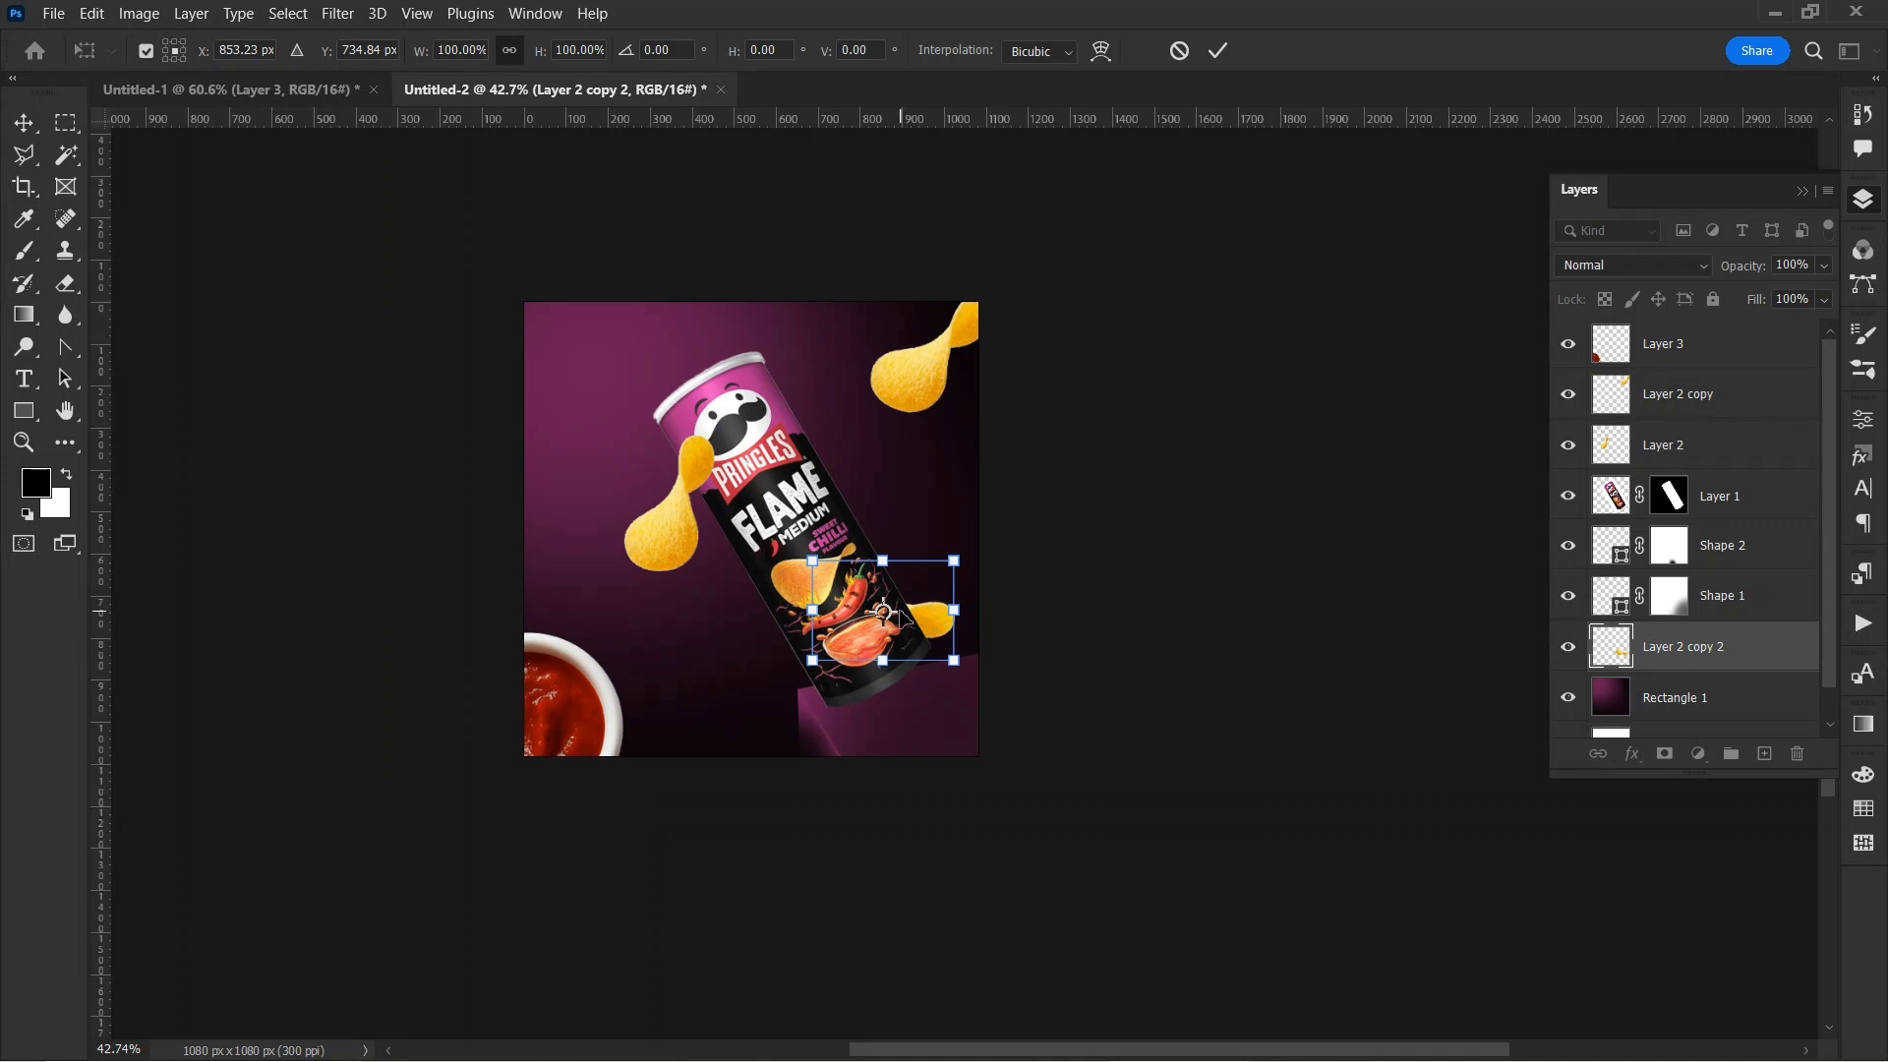
pyautogui.click(1094, 652)
pyautogui.click(1087, 674)
# - Add a new layer above Shape 2 and flatten the soft 800 px brush tip into a thin horizontal ellipse
pyautogui.click(864, 733)
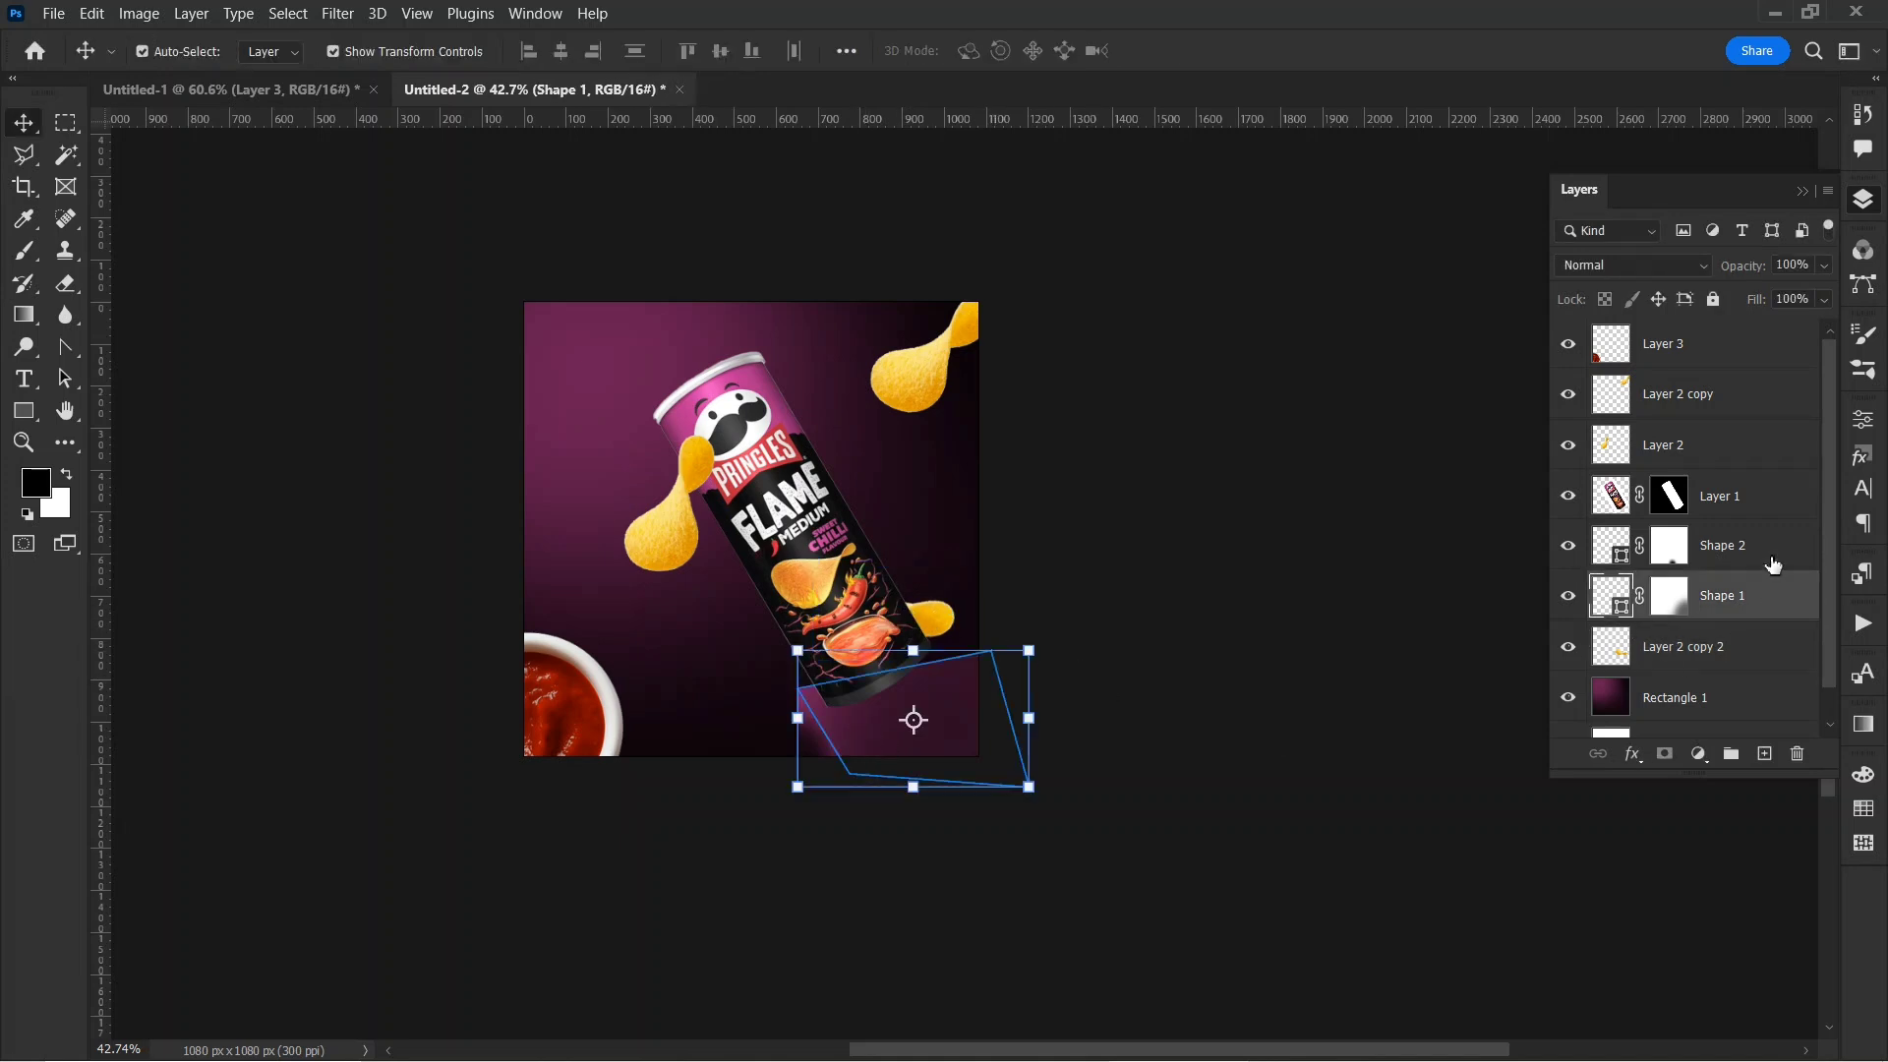
pyautogui.click(1769, 555)
pyautogui.click(1765, 753)
pyautogui.click(26, 258)
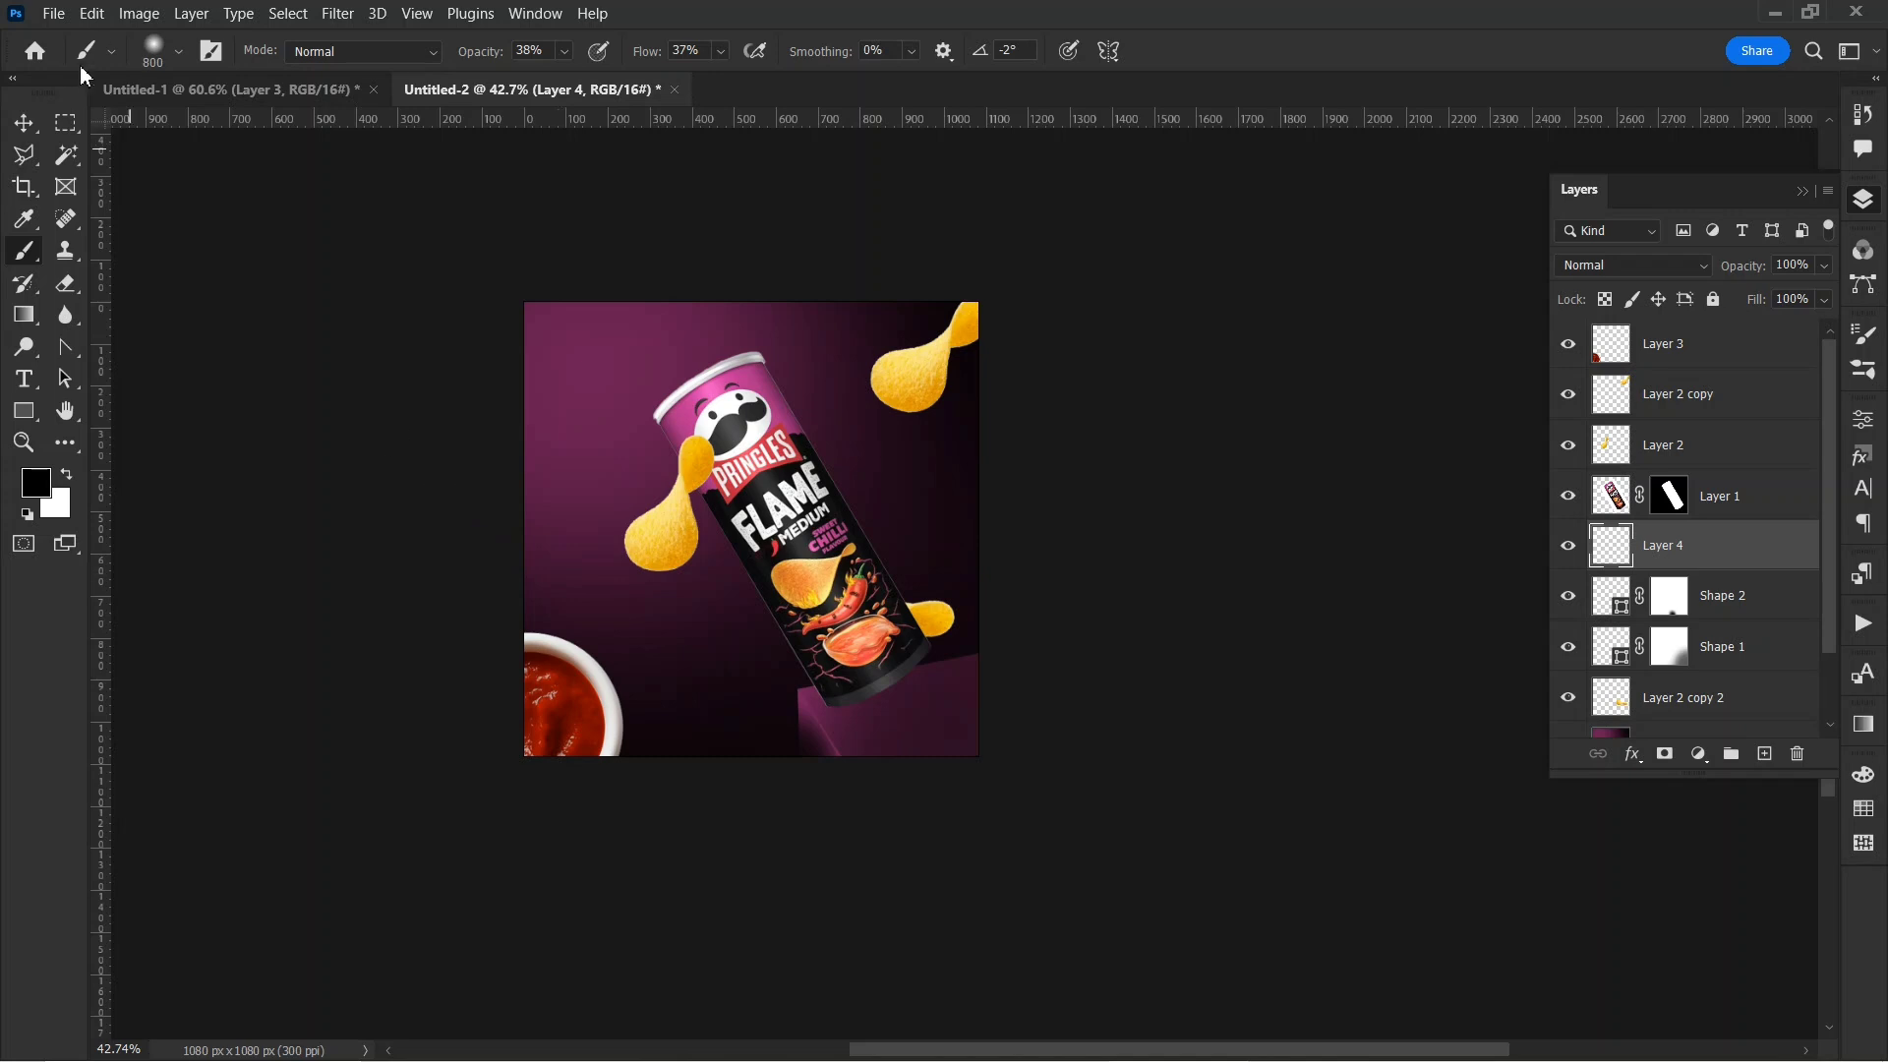
pyautogui.click(175, 53)
pyautogui.moveTo(75, 111); pyautogui.dragTo(74, 134)
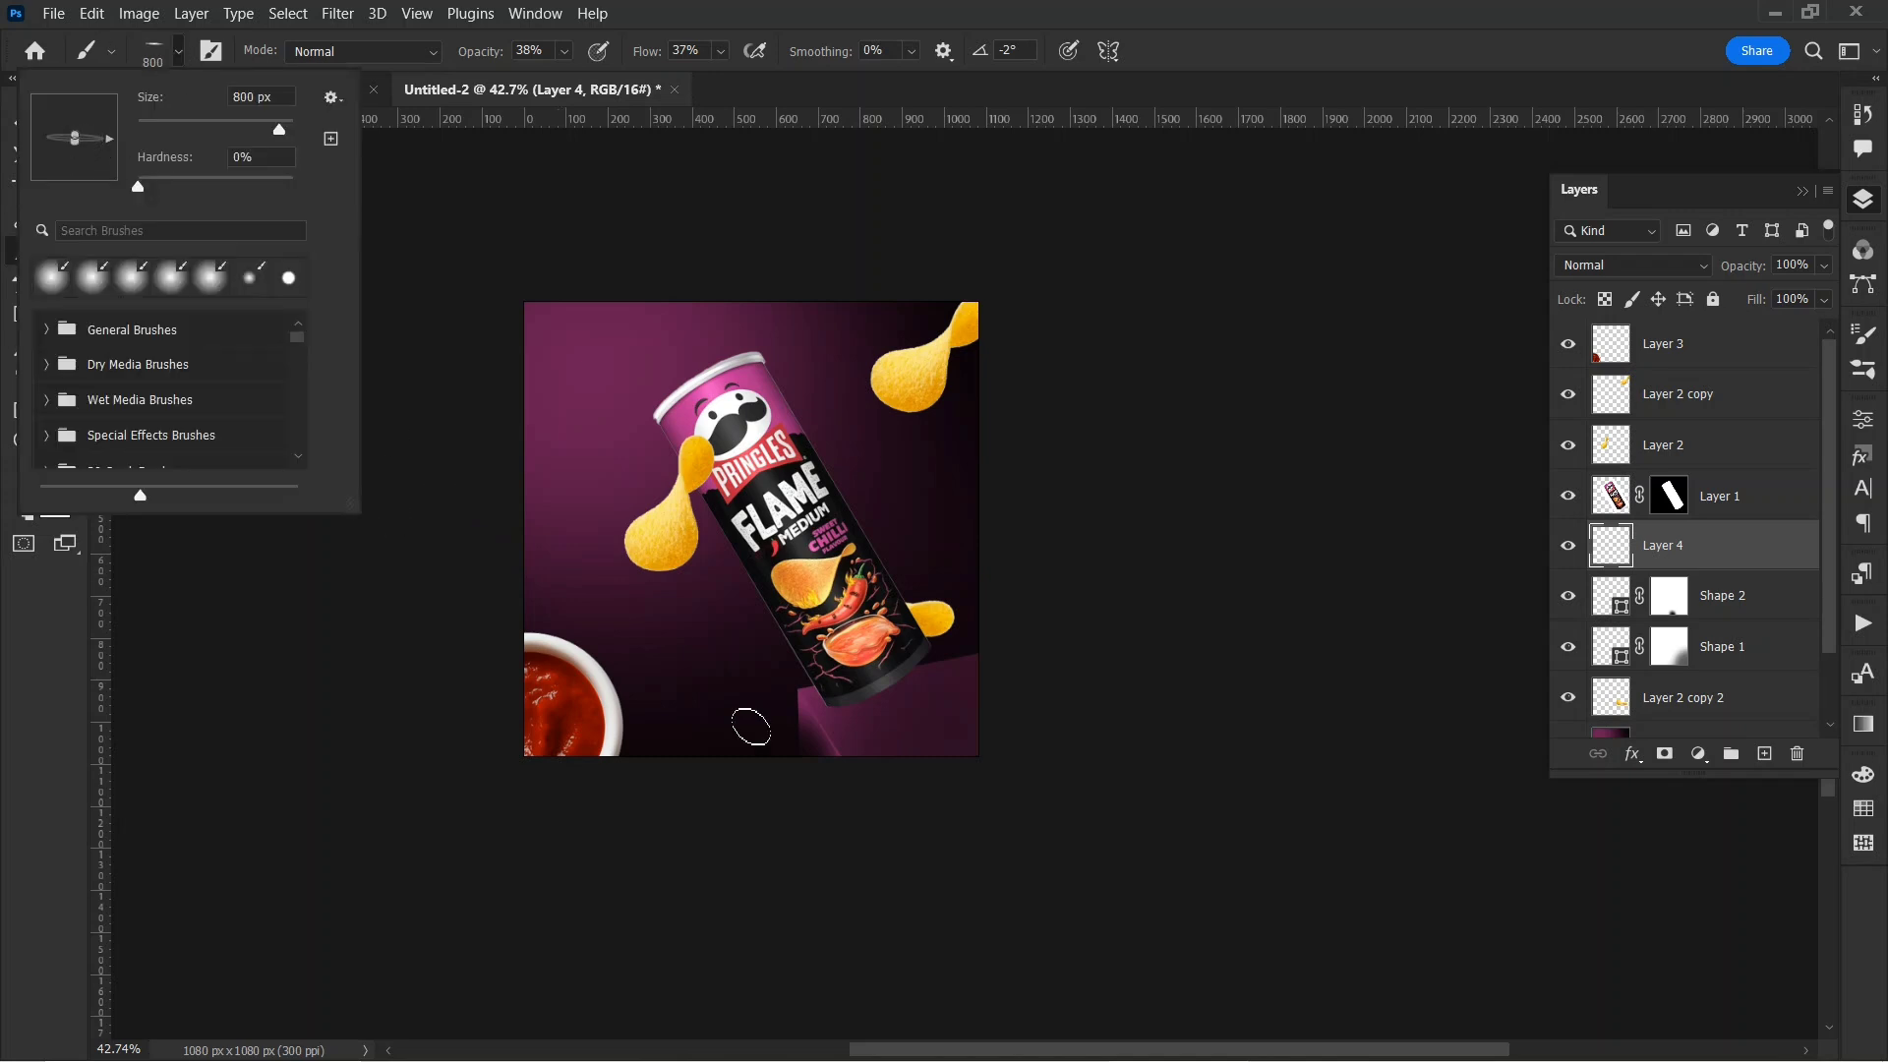
pyautogui.click(865, 717)
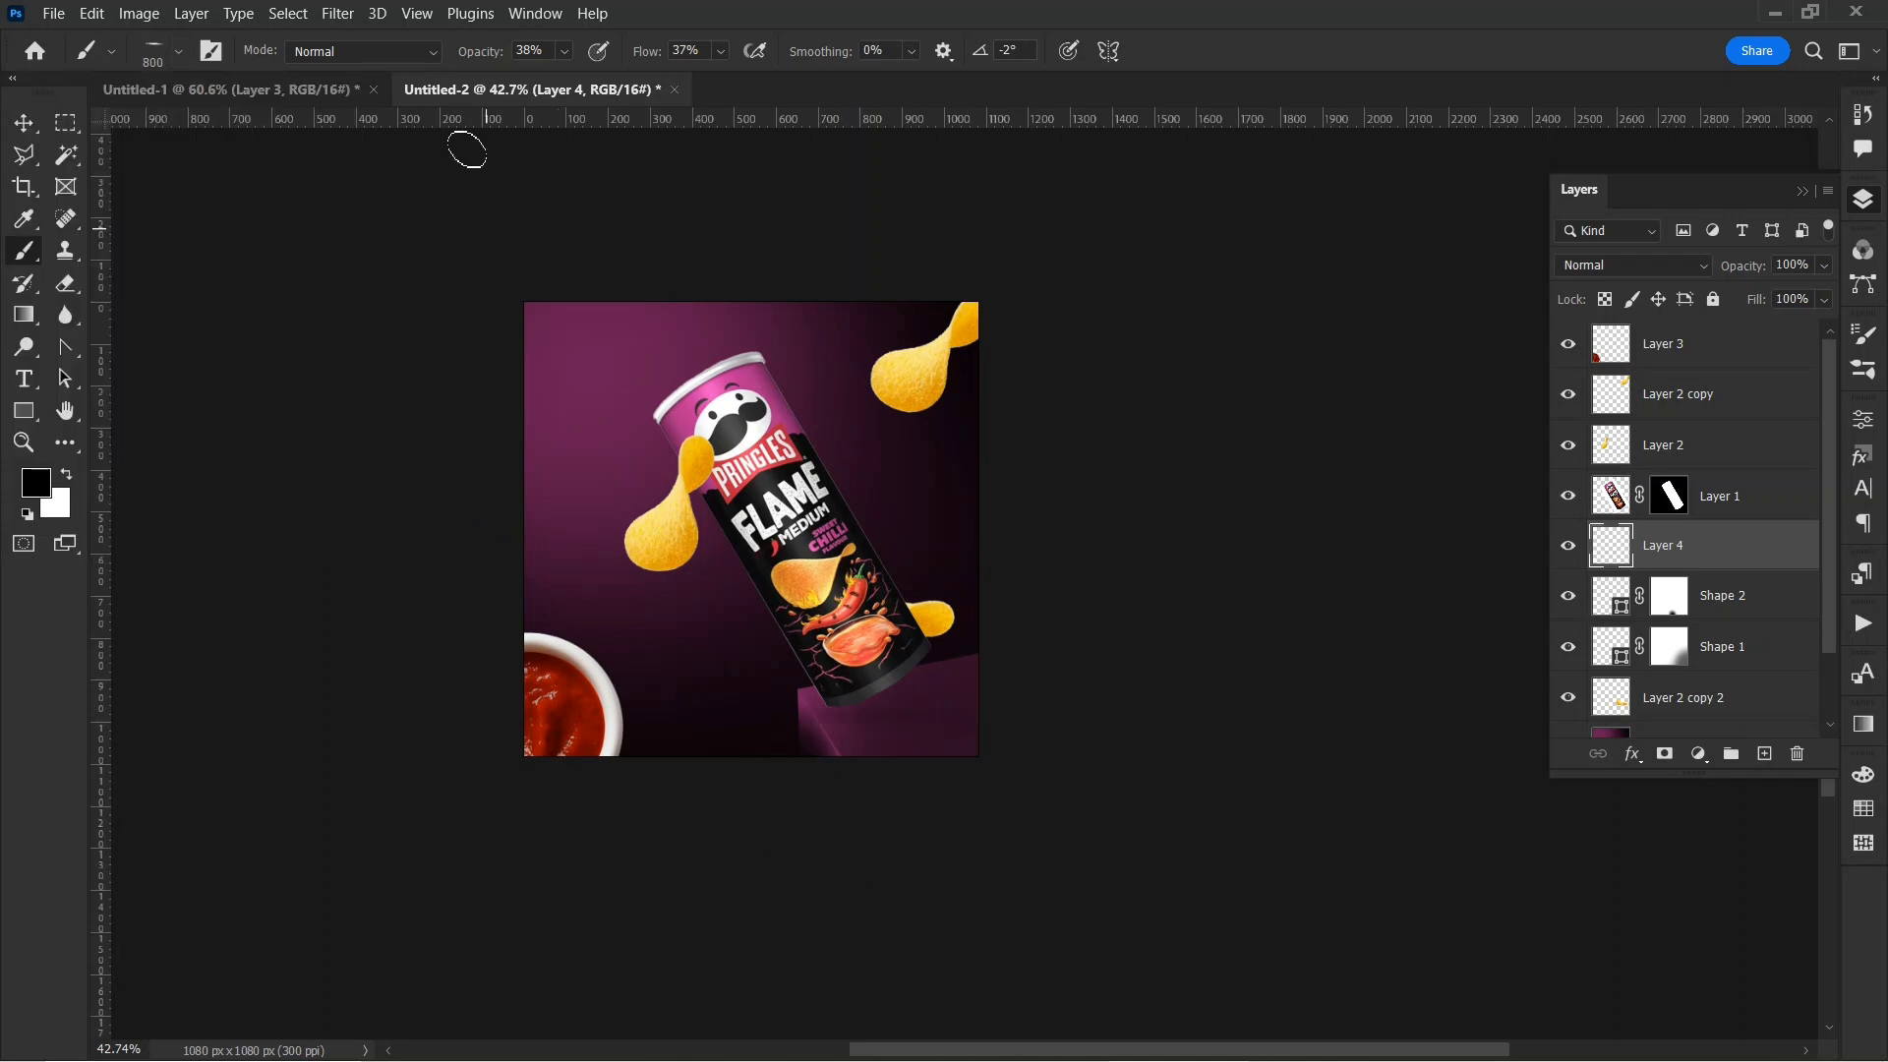
# - Set the brush opacity and flow to 100% and paint a flat black shadow under the can's base on Layer 4
pyautogui.click(561, 51)
pyautogui.moveTo(571, 76); pyautogui.dragTo(847, 135)
pyautogui.click(723, 53)
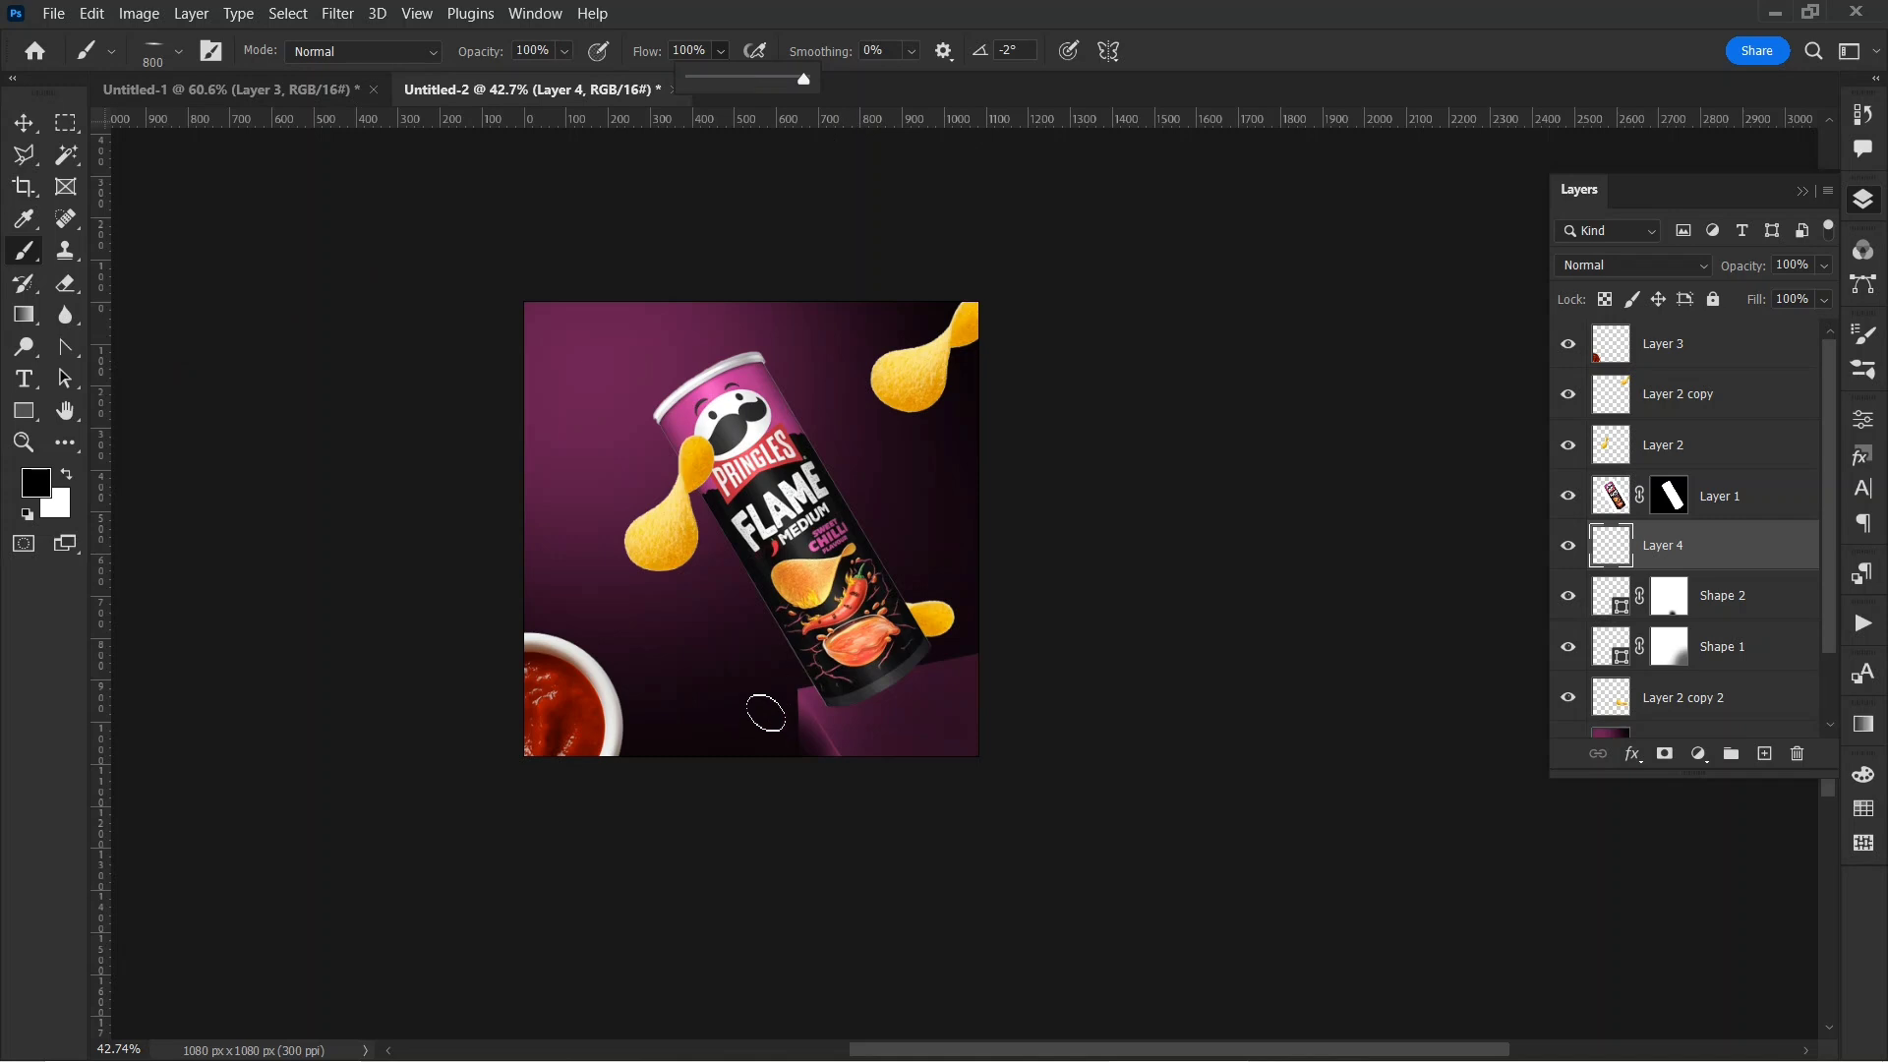
pyautogui.click(878, 705)
# - Shrink the Layer 4 shadow to about 644 × 96 px beneath the can's base
pyautogui.click(25, 122)
pyautogui.click(1091, 781)
pyautogui.click(939, 716)
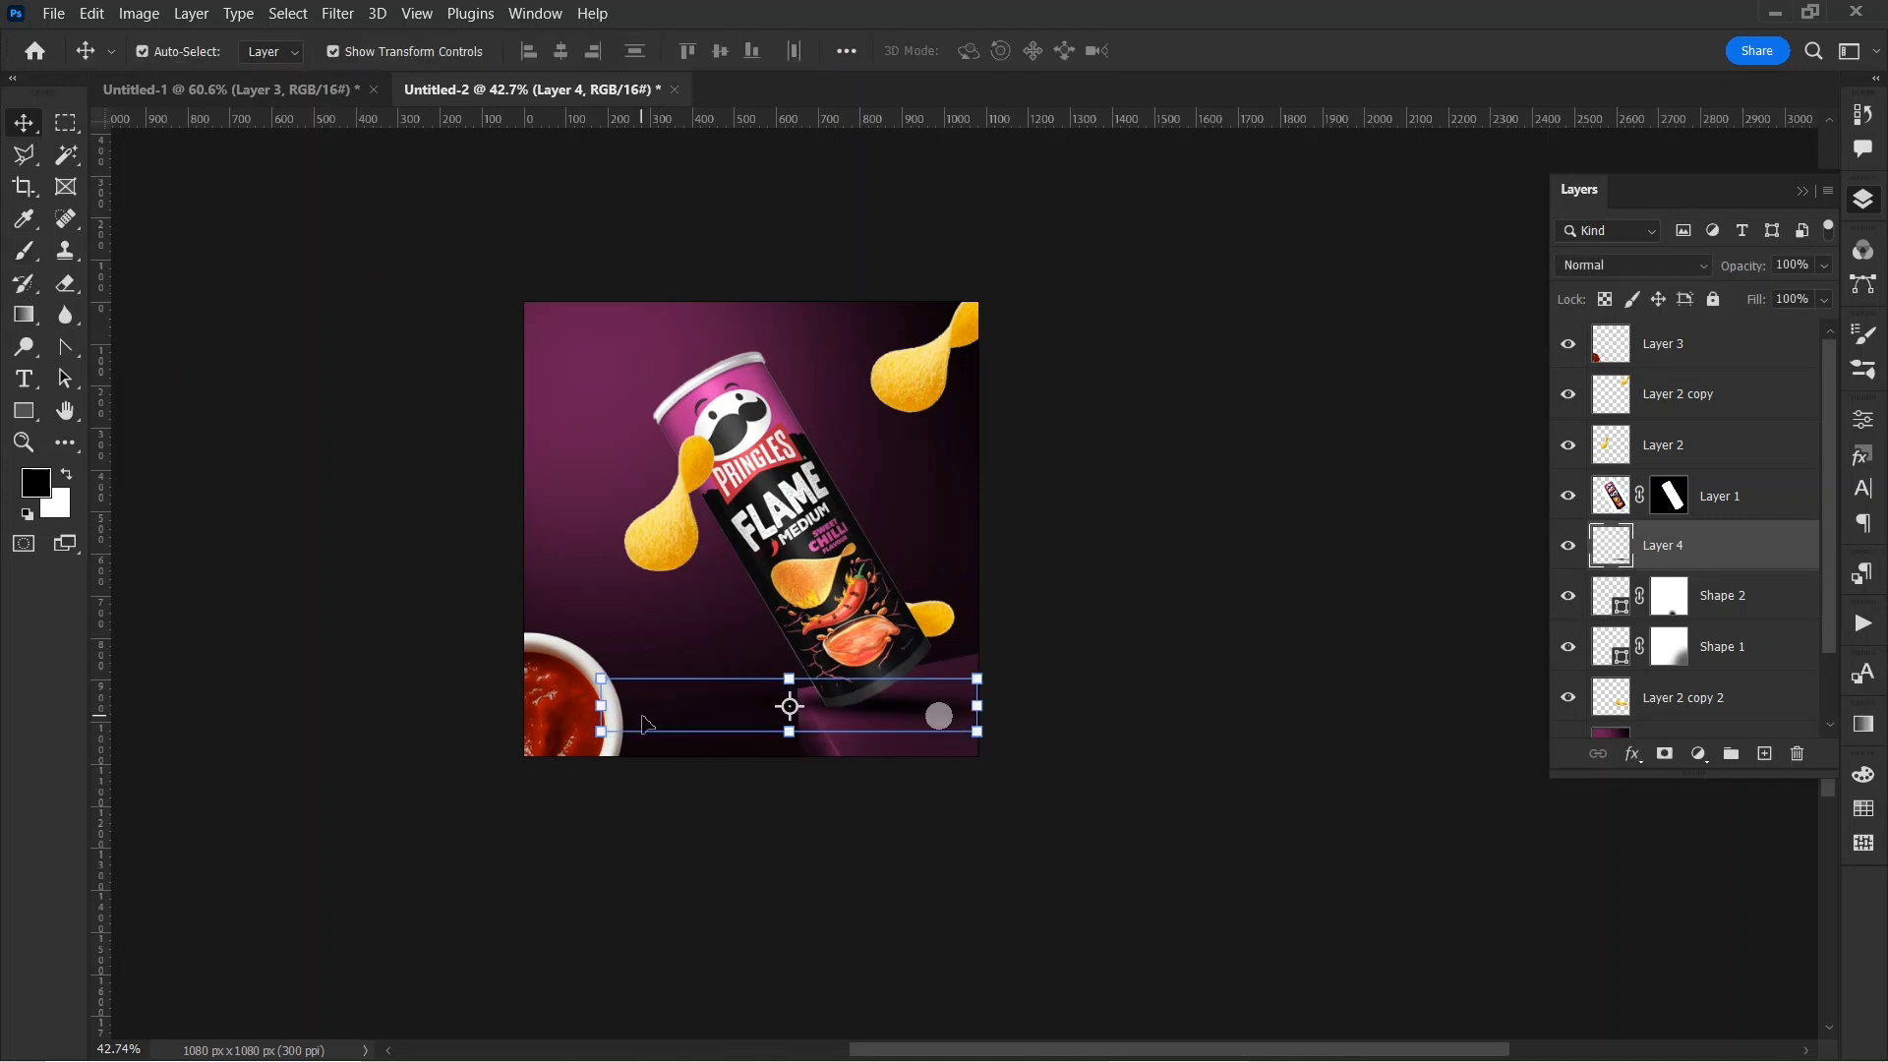
pyautogui.moveTo(600, 705); pyautogui.dragTo(765, 699)
pyautogui.scroll(5, 912, 733)
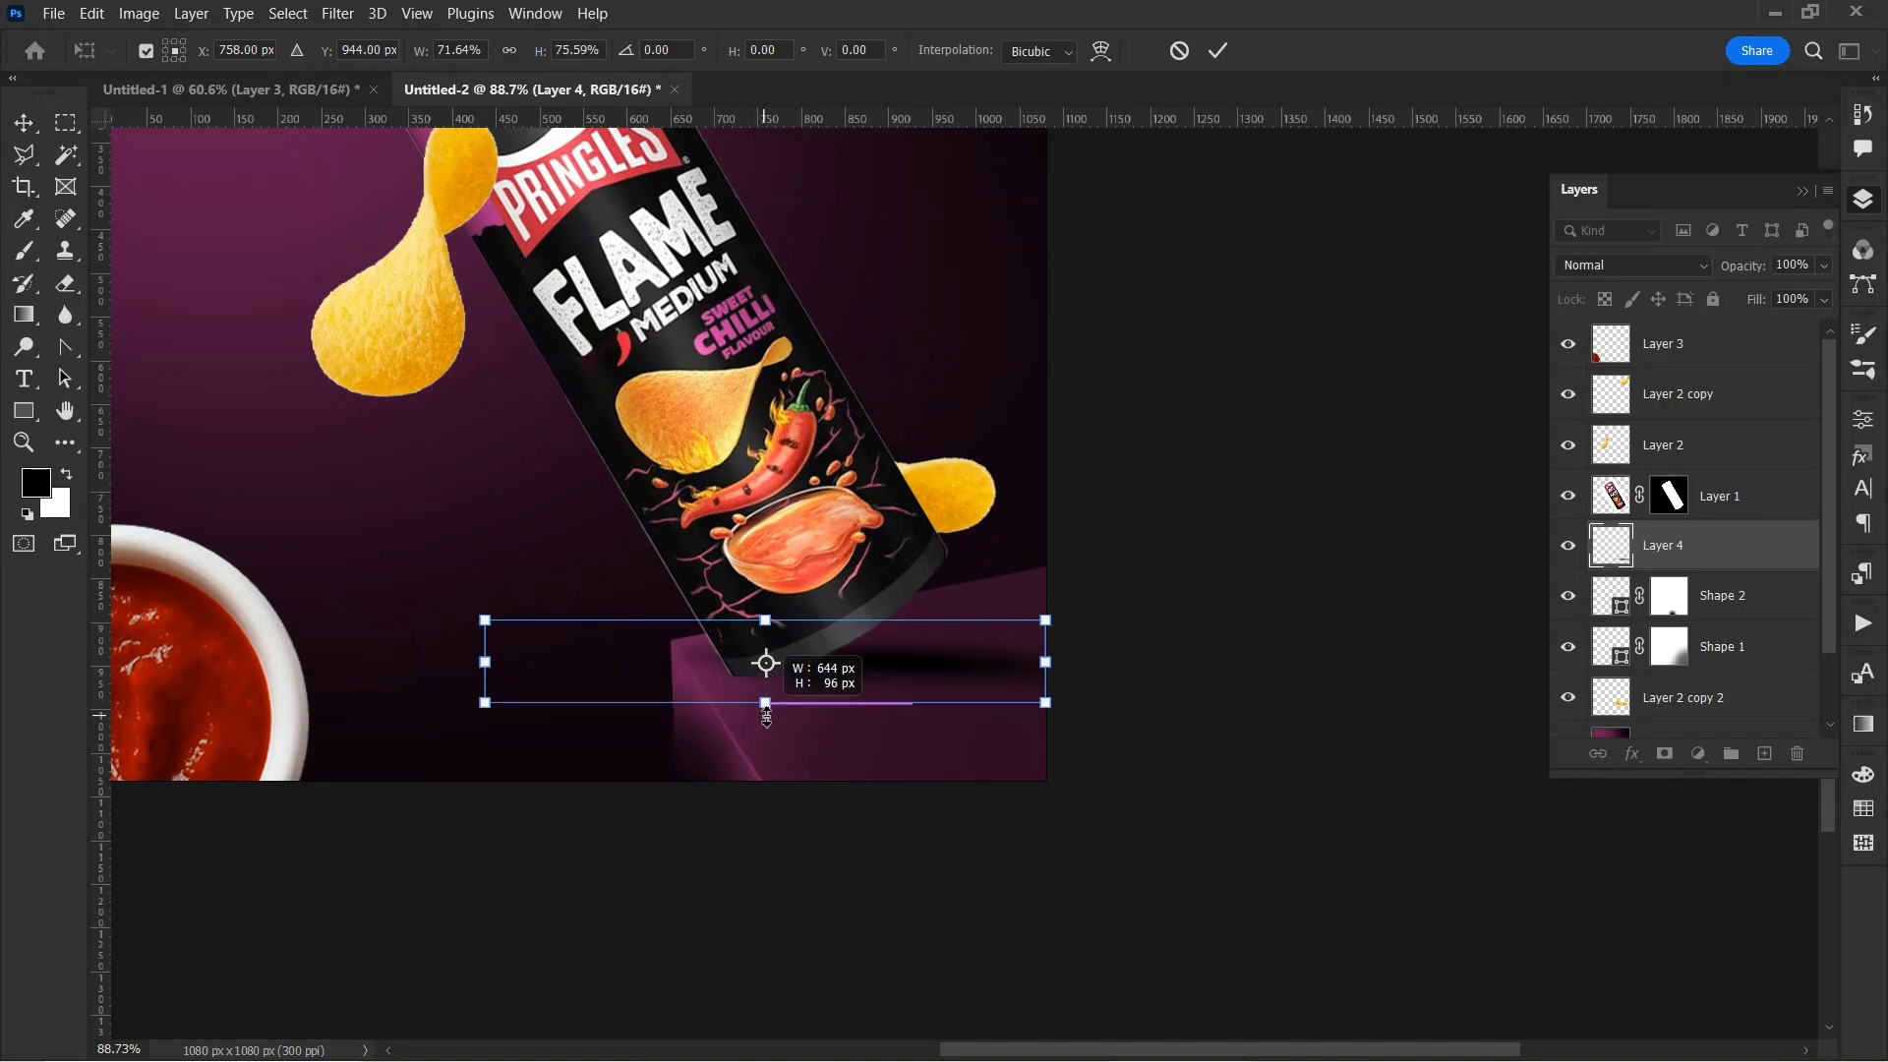
pyautogui.doubleClick(852, 669)
pyautogui.click(1141, 780)
pyautogui.scroll(-4, 893, 941)
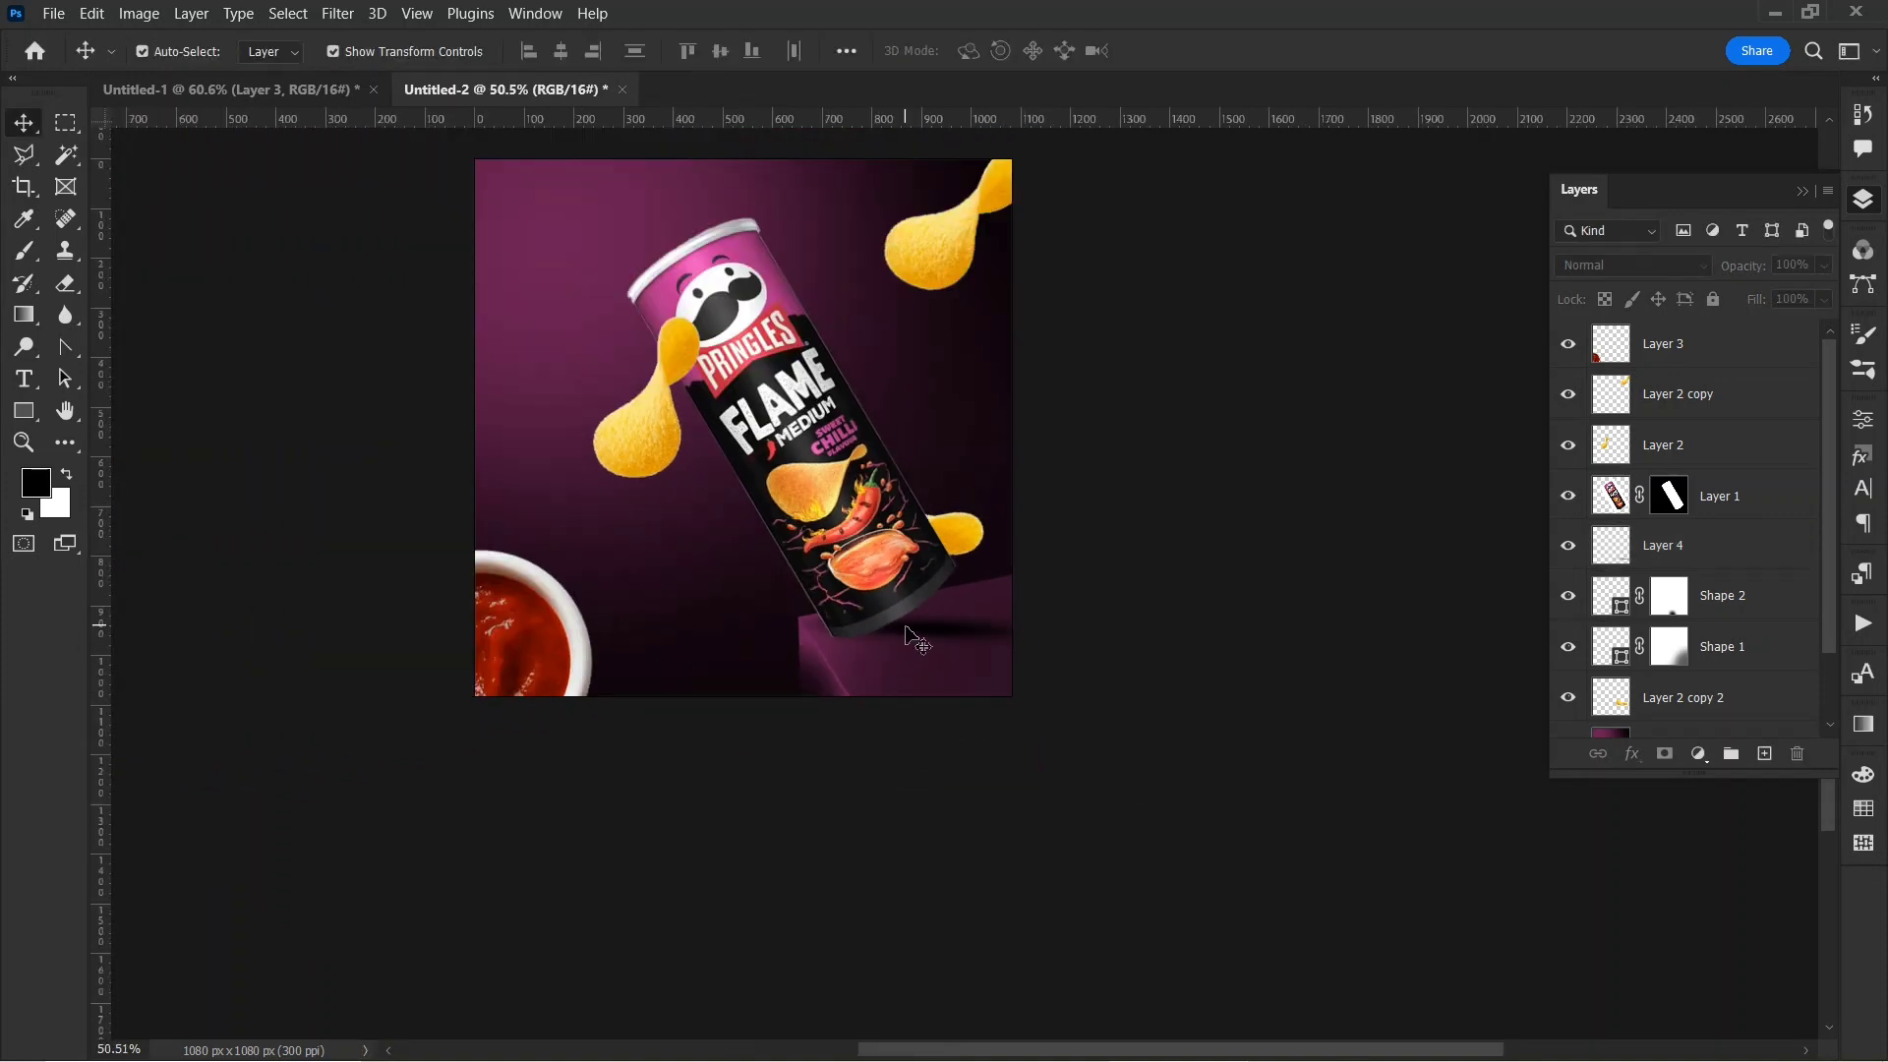
# - Apply a stronger Gaussian Blur to the Layer 4 shadow and deselect it
pyautogui.click(905, 631)
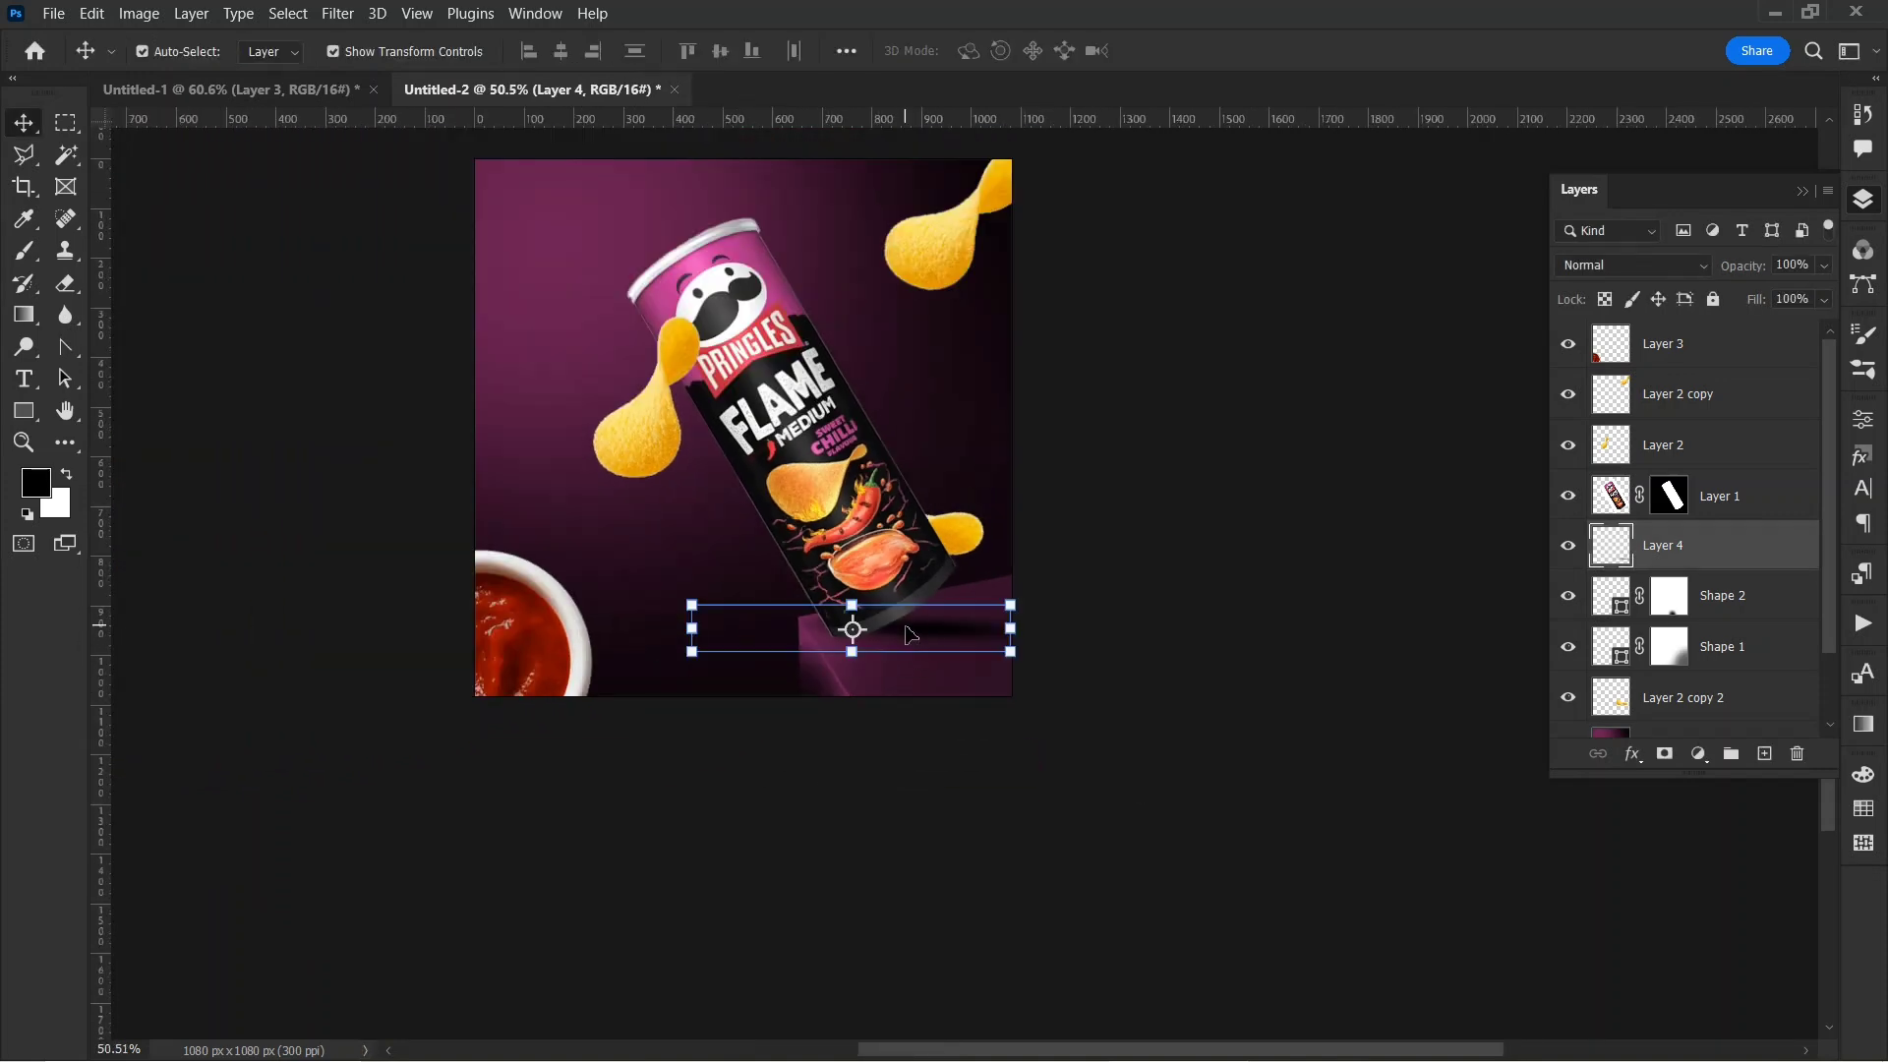
pyautogui.click(338, 14)
pyautogui.moveTo(358, 303)
pyautogui.click(695, 396)
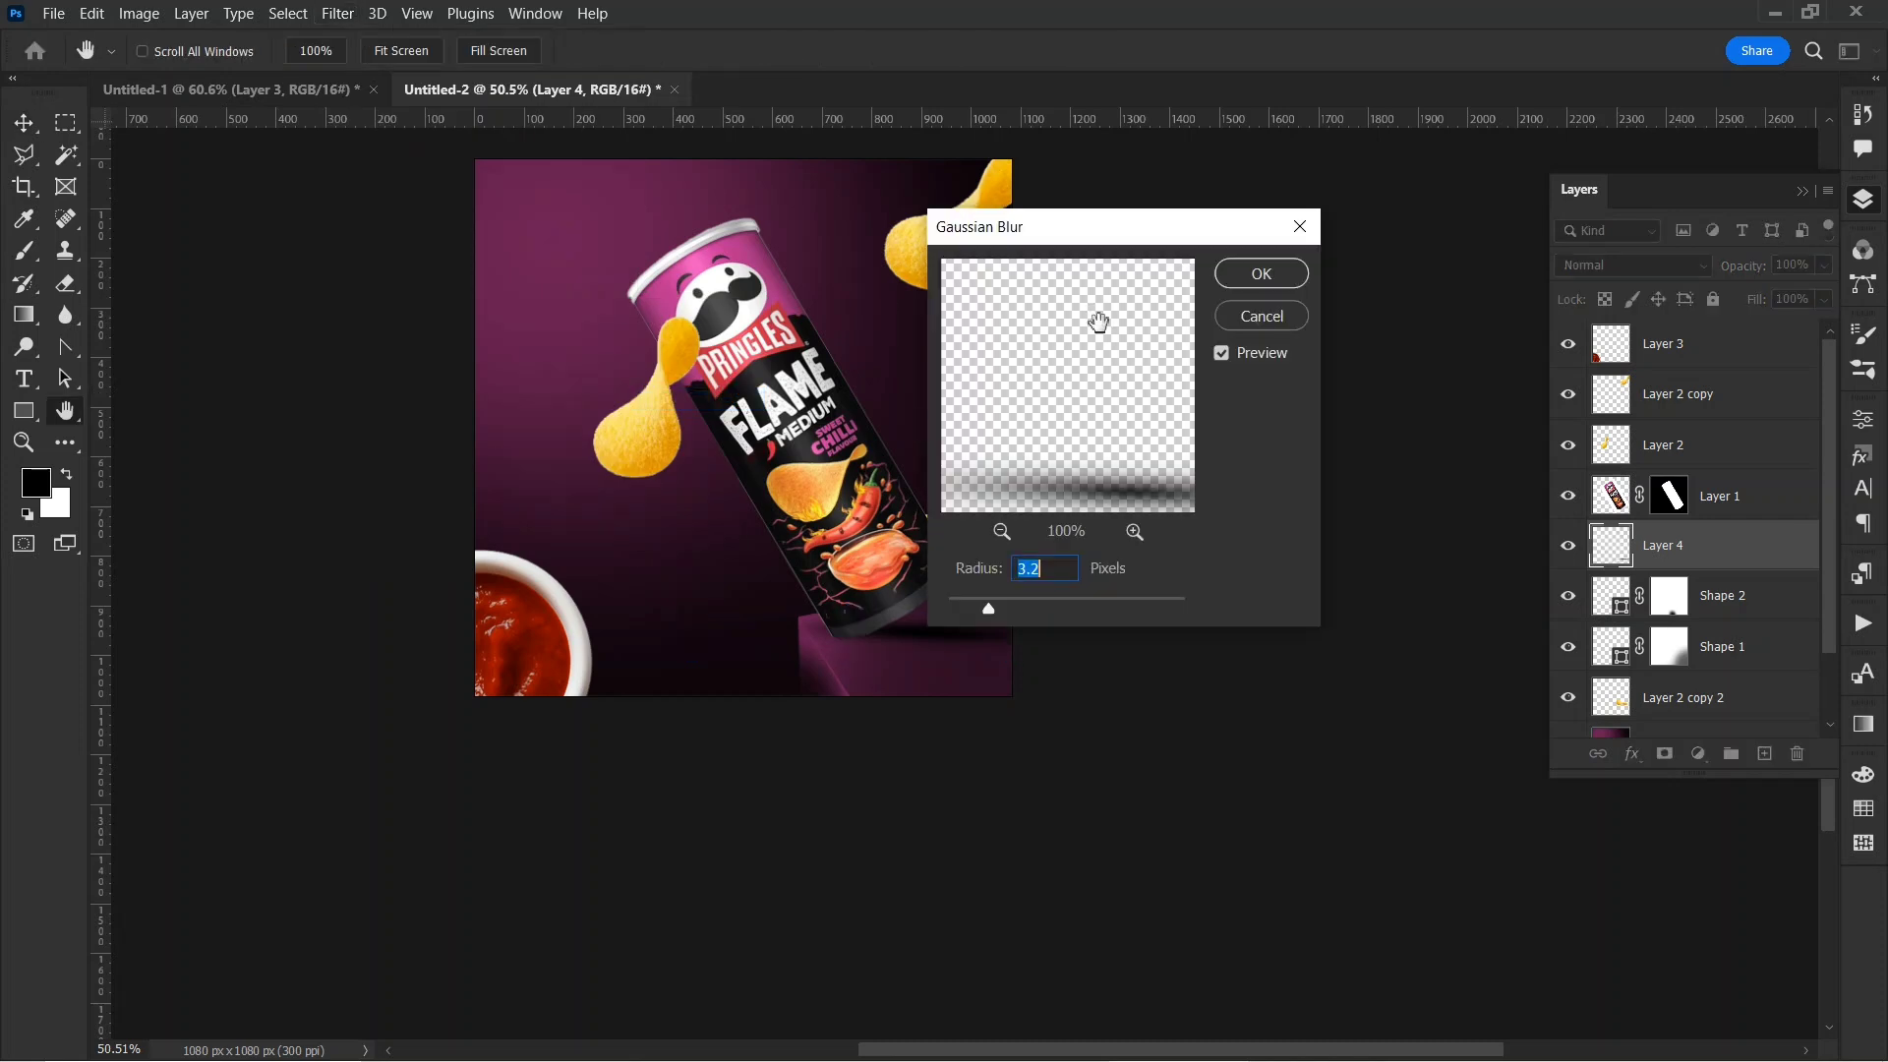
pyautogui.moveTo(1140, 253); pyautogui.dragTo(1313, 219)
pyautogui.moveTo(1166, 575); pyautogui.dragTo(1222, 577)
pyautogui.click(1417, 247)
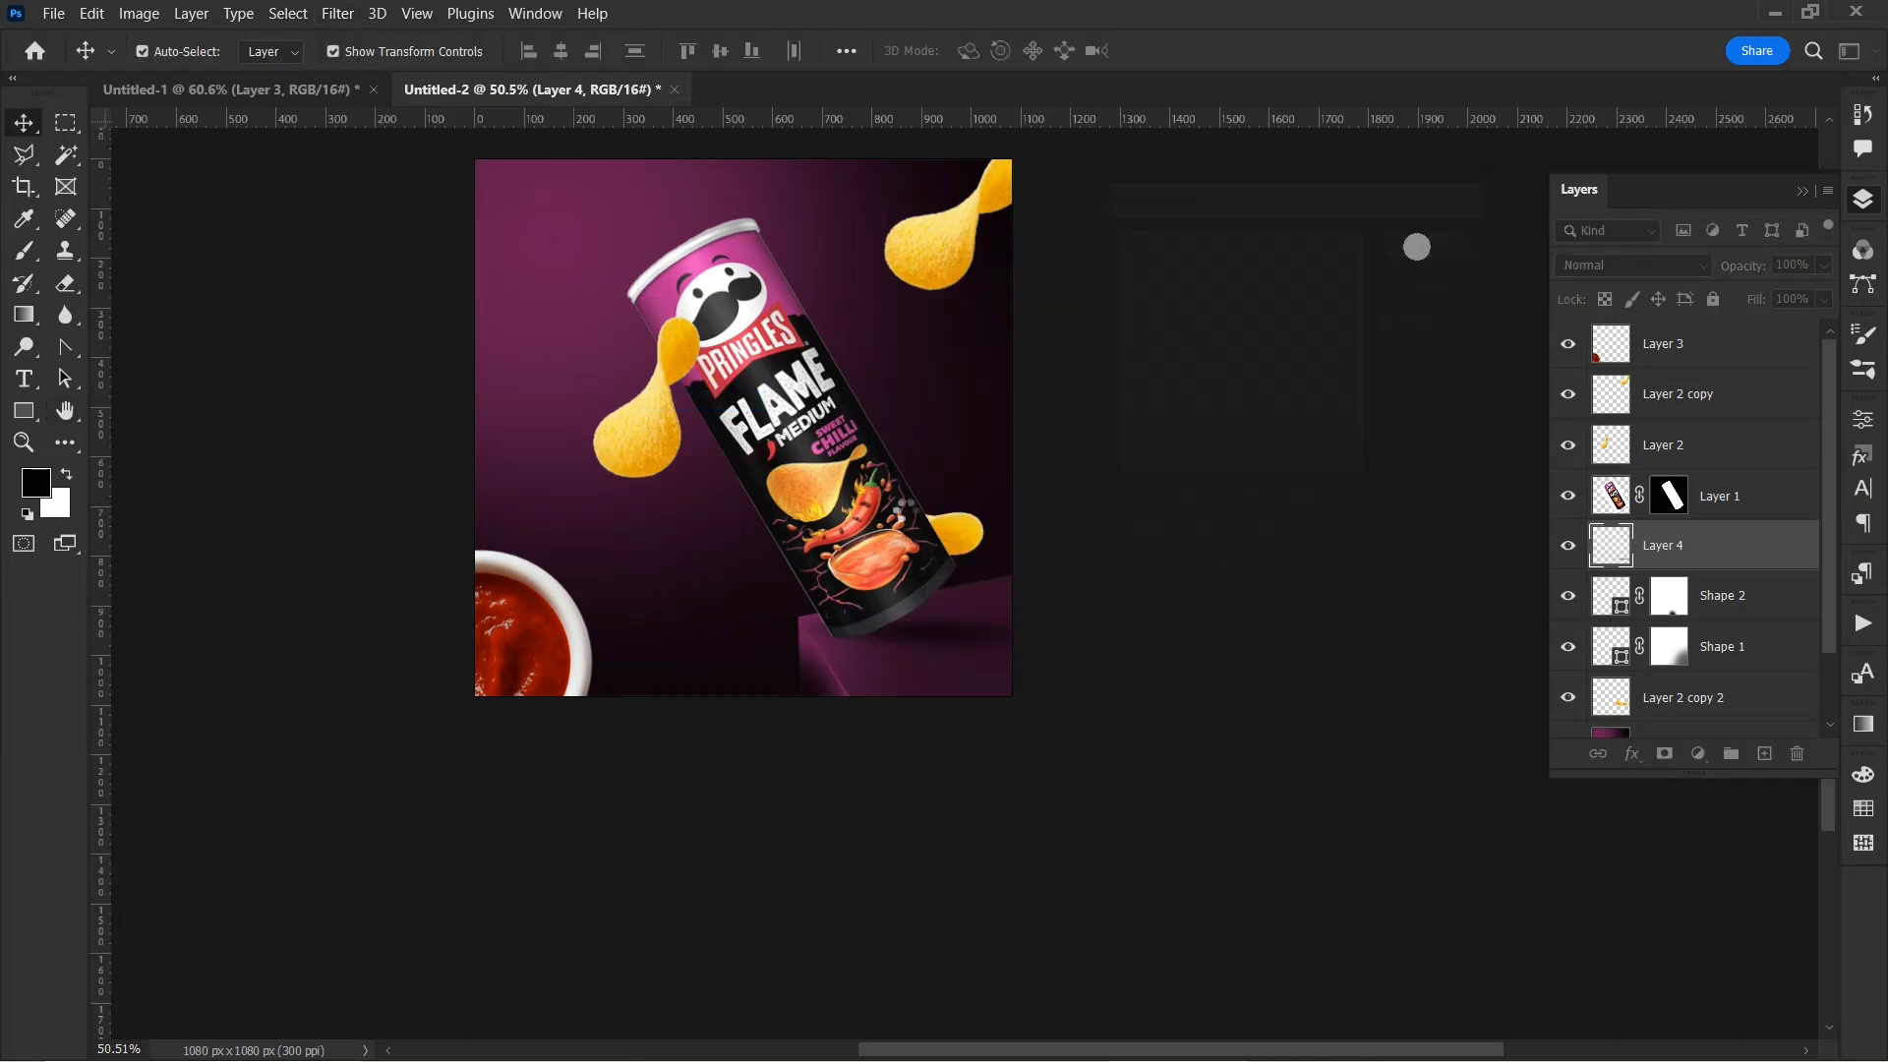
pyautogui.scroll(-3, 1176, 546)
pyautogui.click(1187, 559)
# - Bring the exploding chili image from Untitled-1 into Untitled-2 and move its layer below the can's Layer 1
pyautogui.click(349, 89)
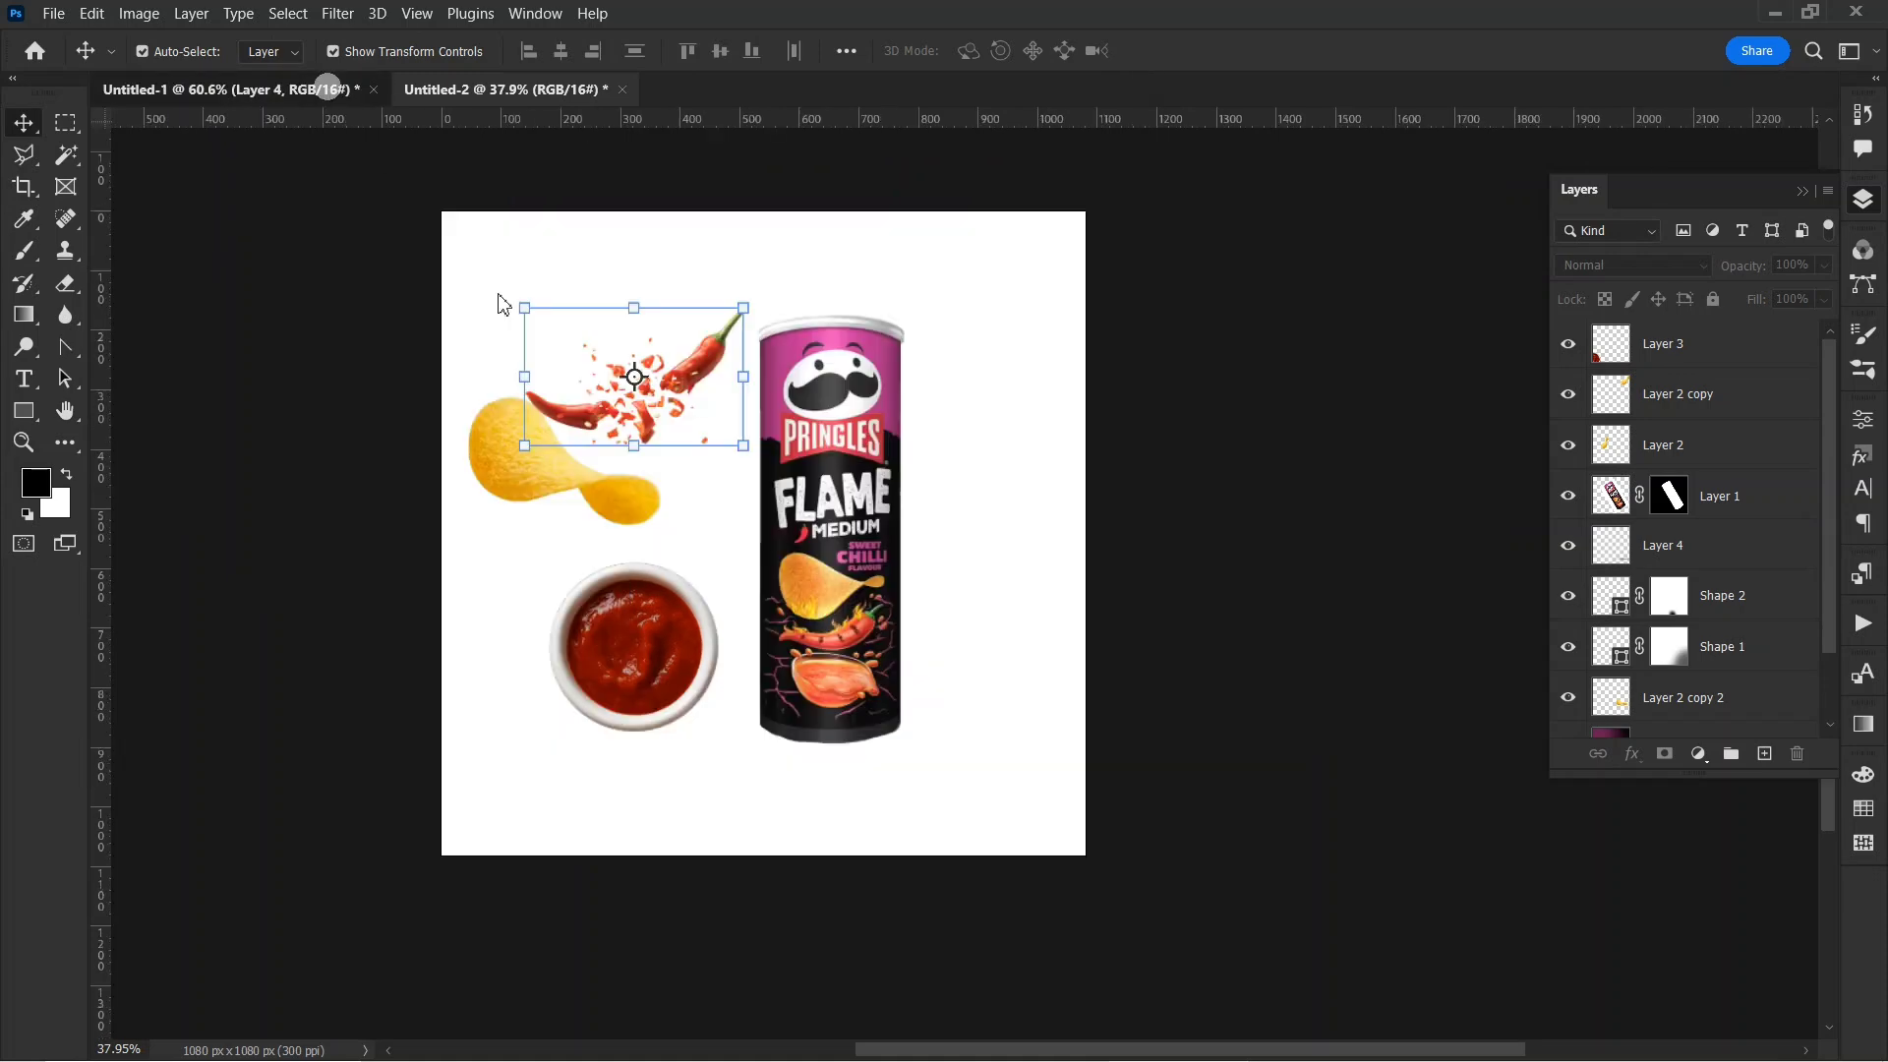
pyautogui.moveTo(536, 315); pyautogui.dragTo(704, 531)
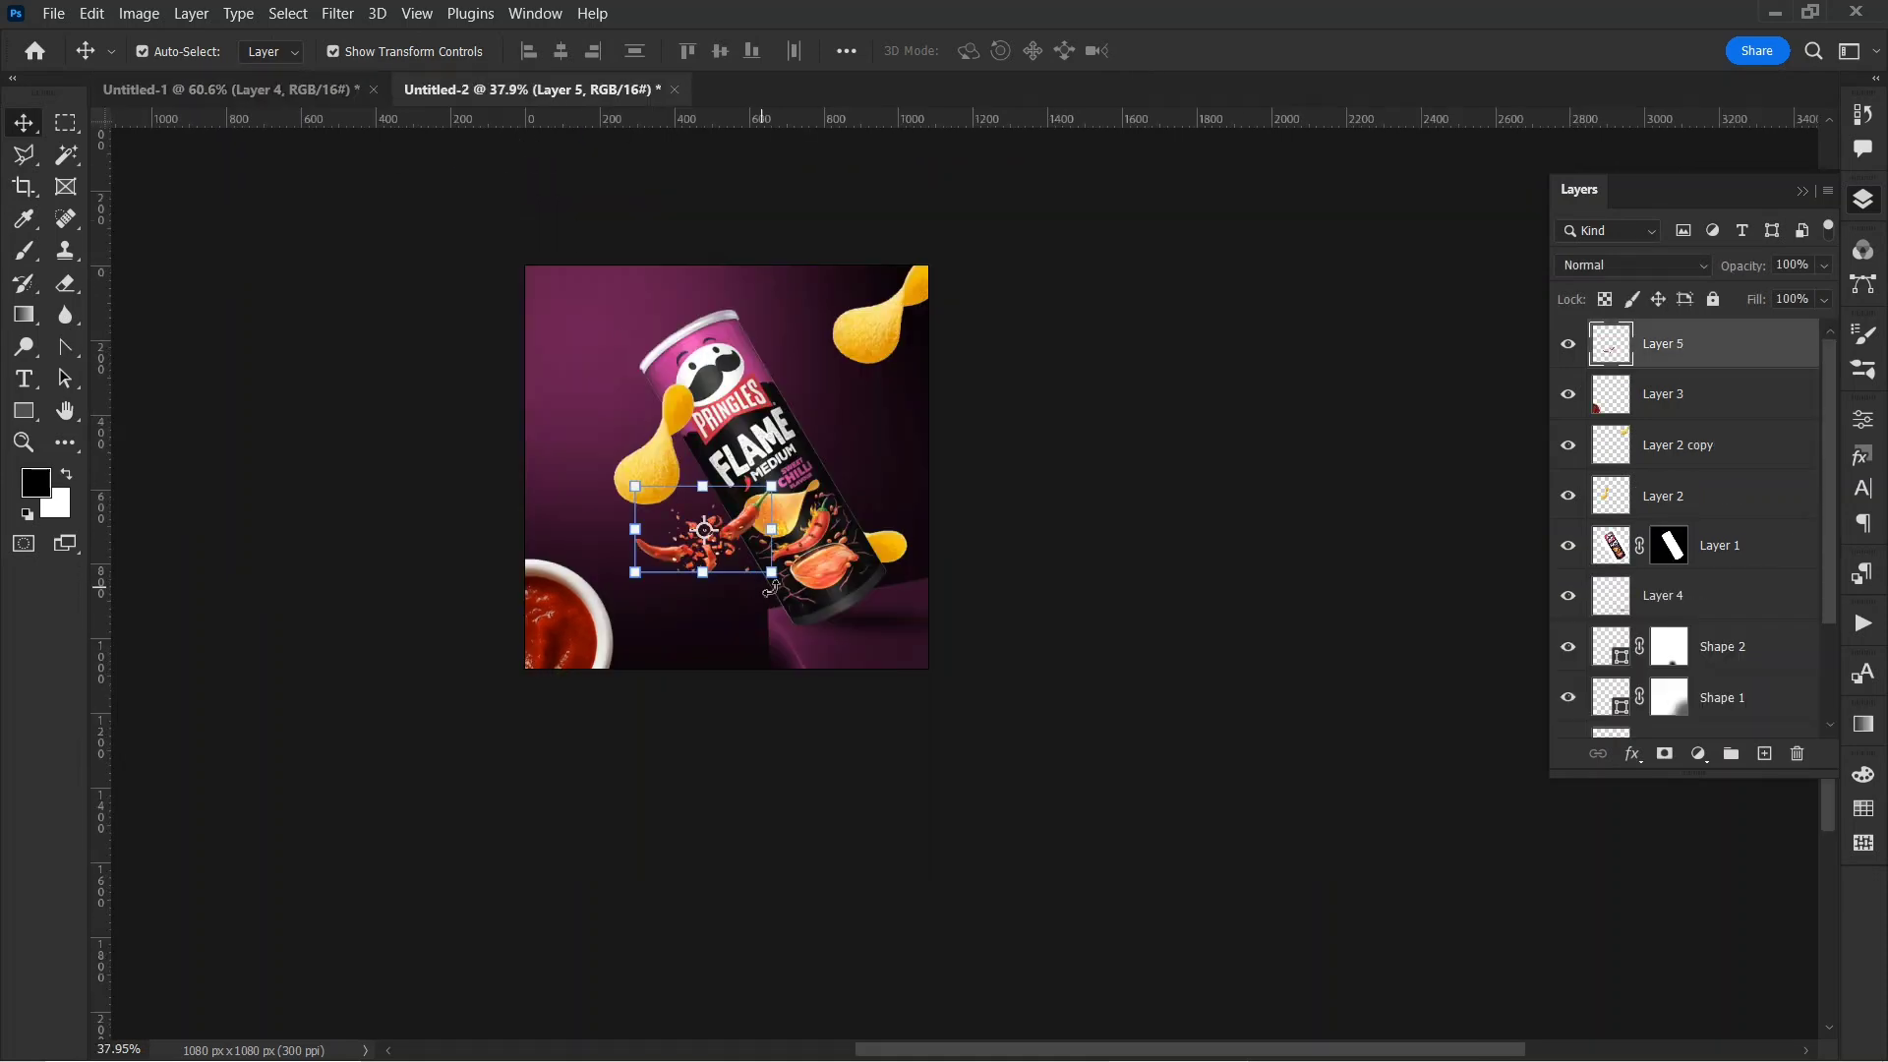
pyautogui.scroll(4, 924, 573)
pyautogui.moveTo(1730, 344); pyautogui.dragTo(1711, 587)
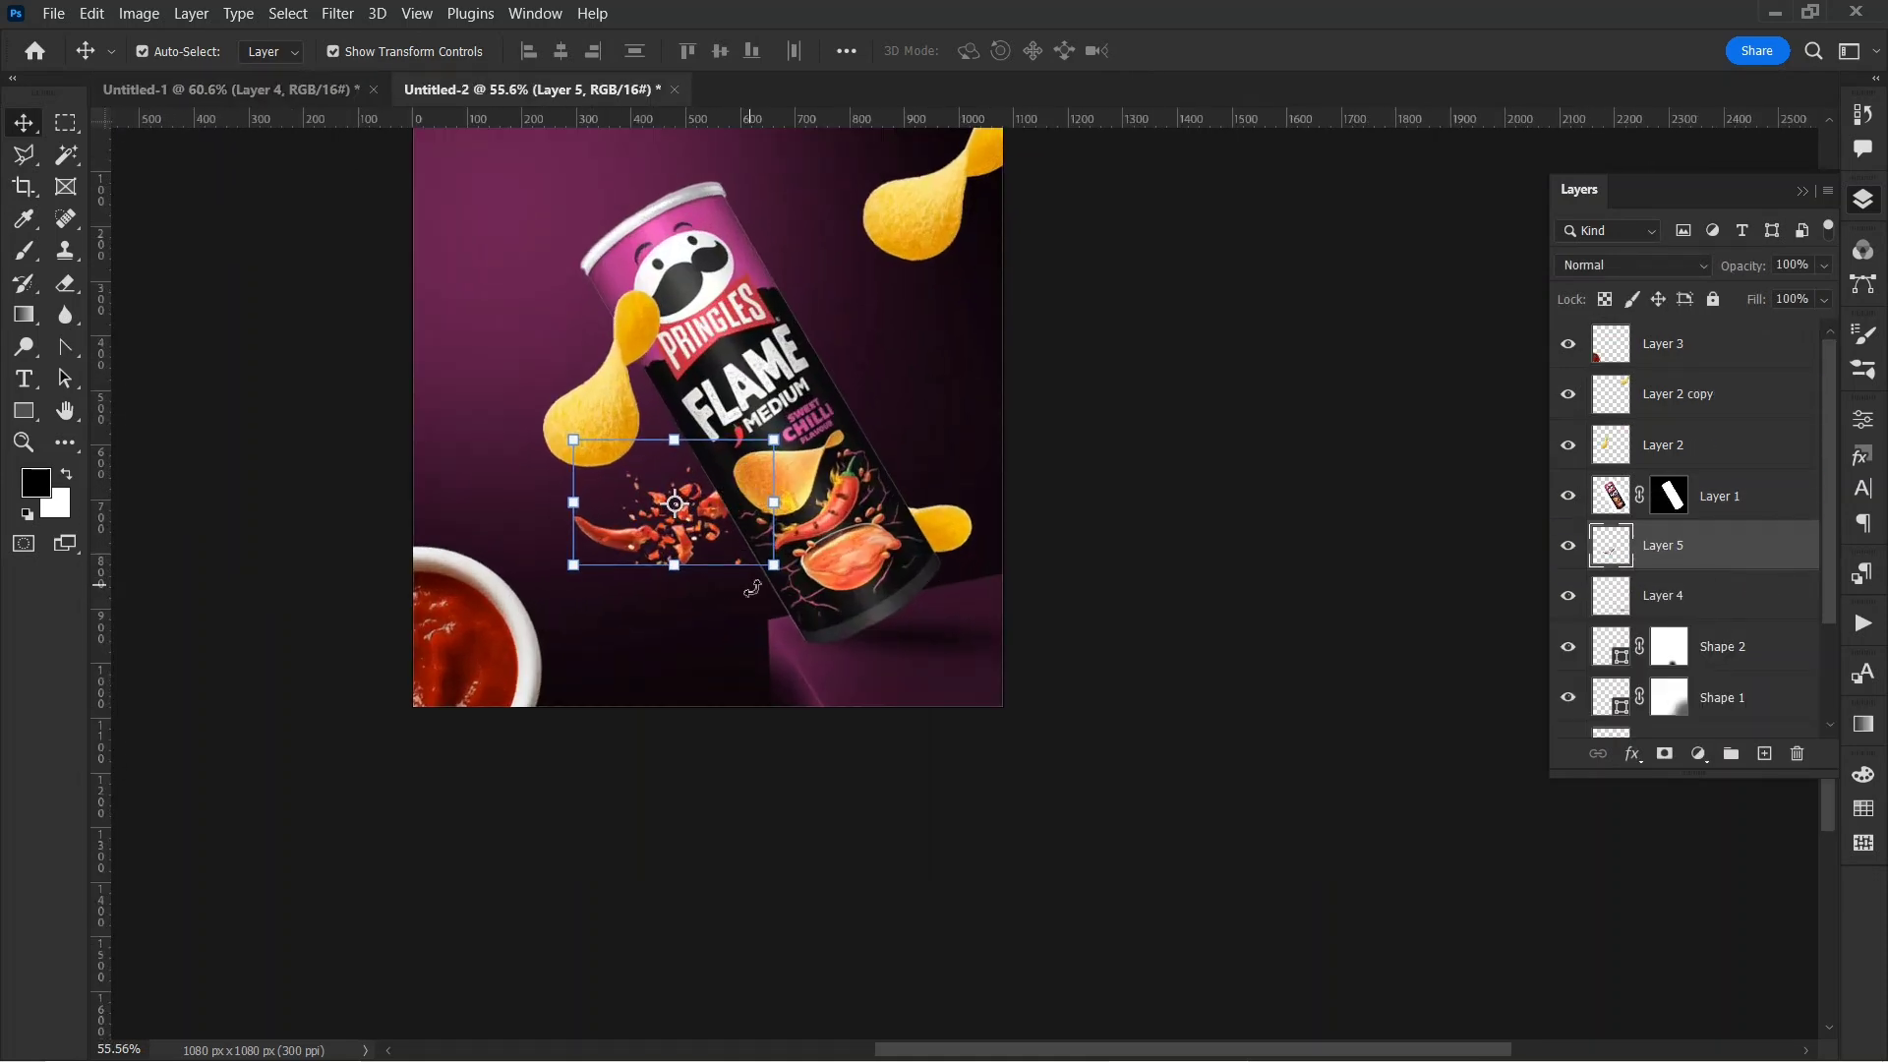
# - Flip the exploding chili on Layer 5 horizontally and scale it down to about 74% beside the can's lower half
pyautogui.click(90, 20)
pyautogui.moveTo(196, 540)
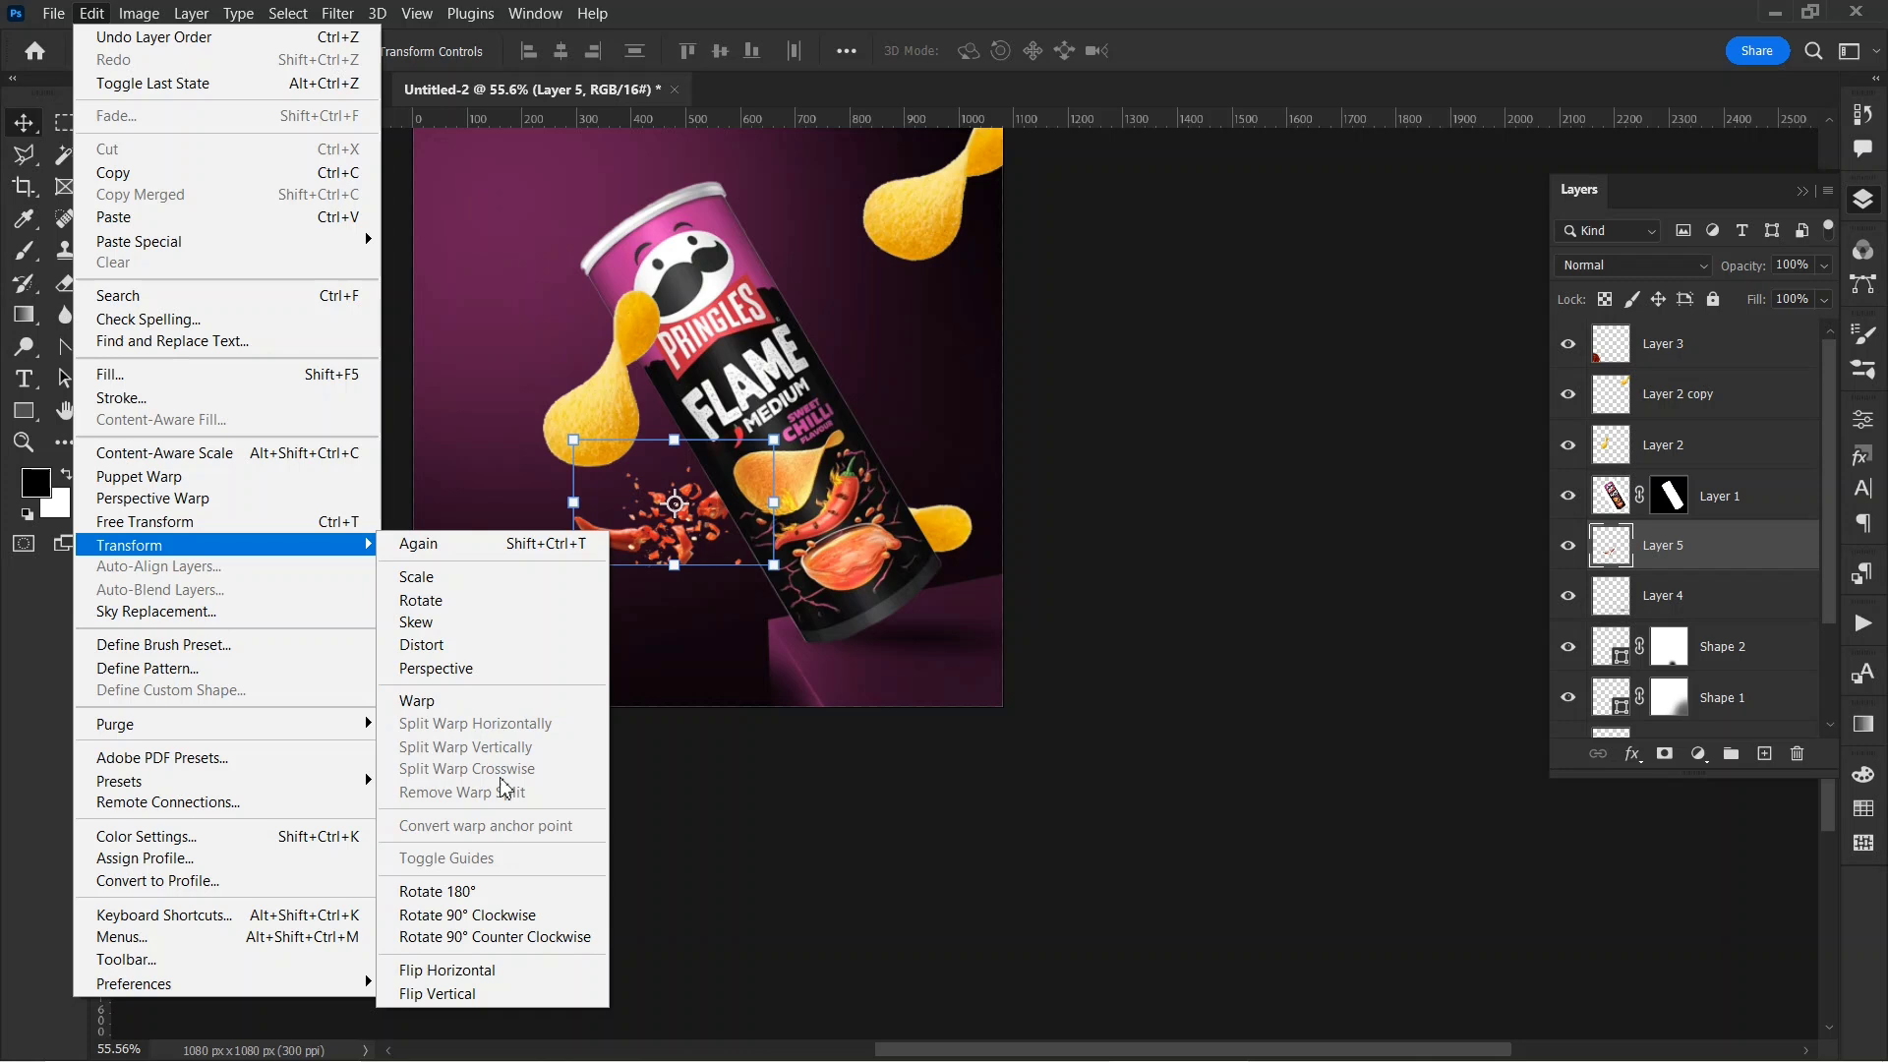
pyautogui.click(489, 970)
pyautogui.moveTo(710, 536); pyautogui.dragTo(770, 580)
pyautogui.moveTo(637, 483); pyautogui.dragTo(712, 548)
# - Nudge the chili up and slightly right to about X 616, Y 729 px so it emerges from behind the can's left edge
pyautogui.press('Up')
pyautogui.press('Up')
pyautogui.press('Up')
pyautogui.press('Up')
pyautogui.press('Up')
pyautogui.press('Up')
pyautogui.press('Up')
pyautogui.press('Up')
pyautogui.press('Up')
pyautogui.press('Up')
pyautogui.press('Up')
pyautogui.press('Up')
pyautogui.press('Up')
pyautogui.press('Up')
pyautogui.press('Up')
pyautogui.press('Up')
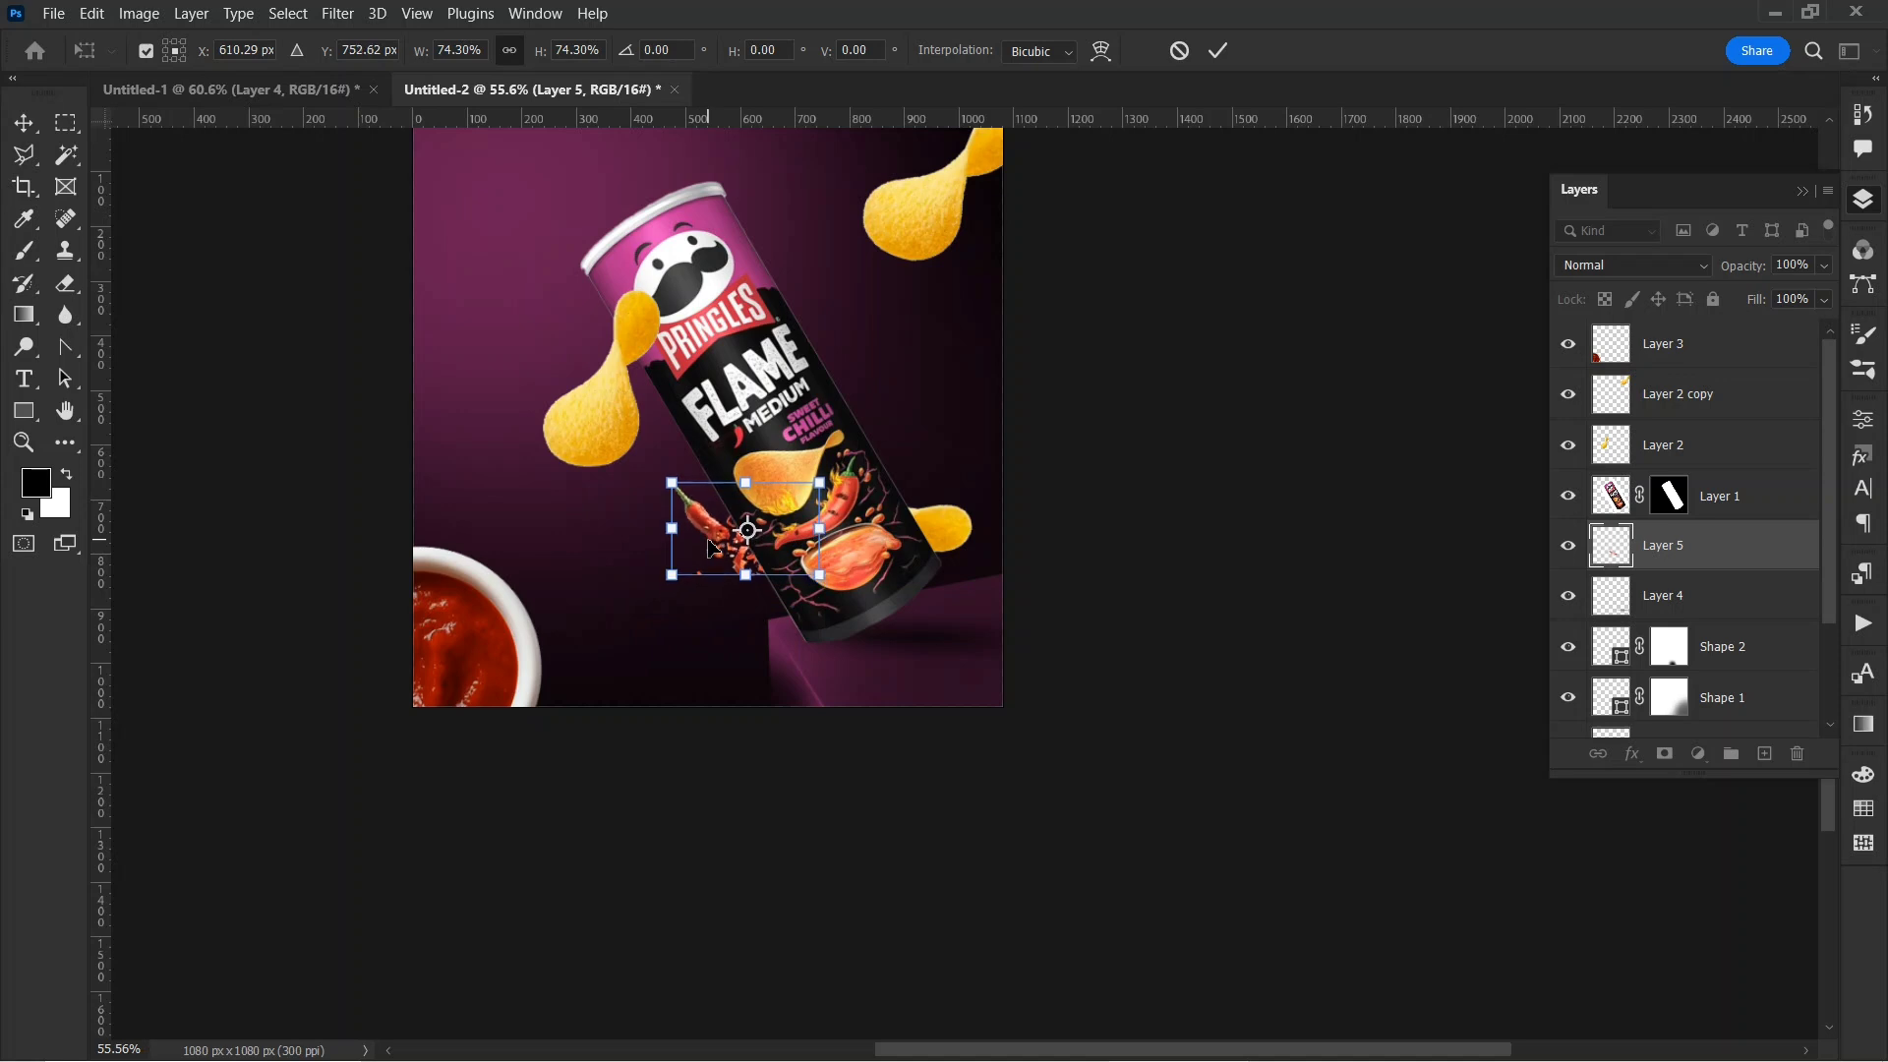
pyautogui.press('Right')
pyautogui.press('Right')
pyautogui.press('Right')
pyautogui.press('Right')
pyautogui.press('Up')
pyautogui.press('Up')
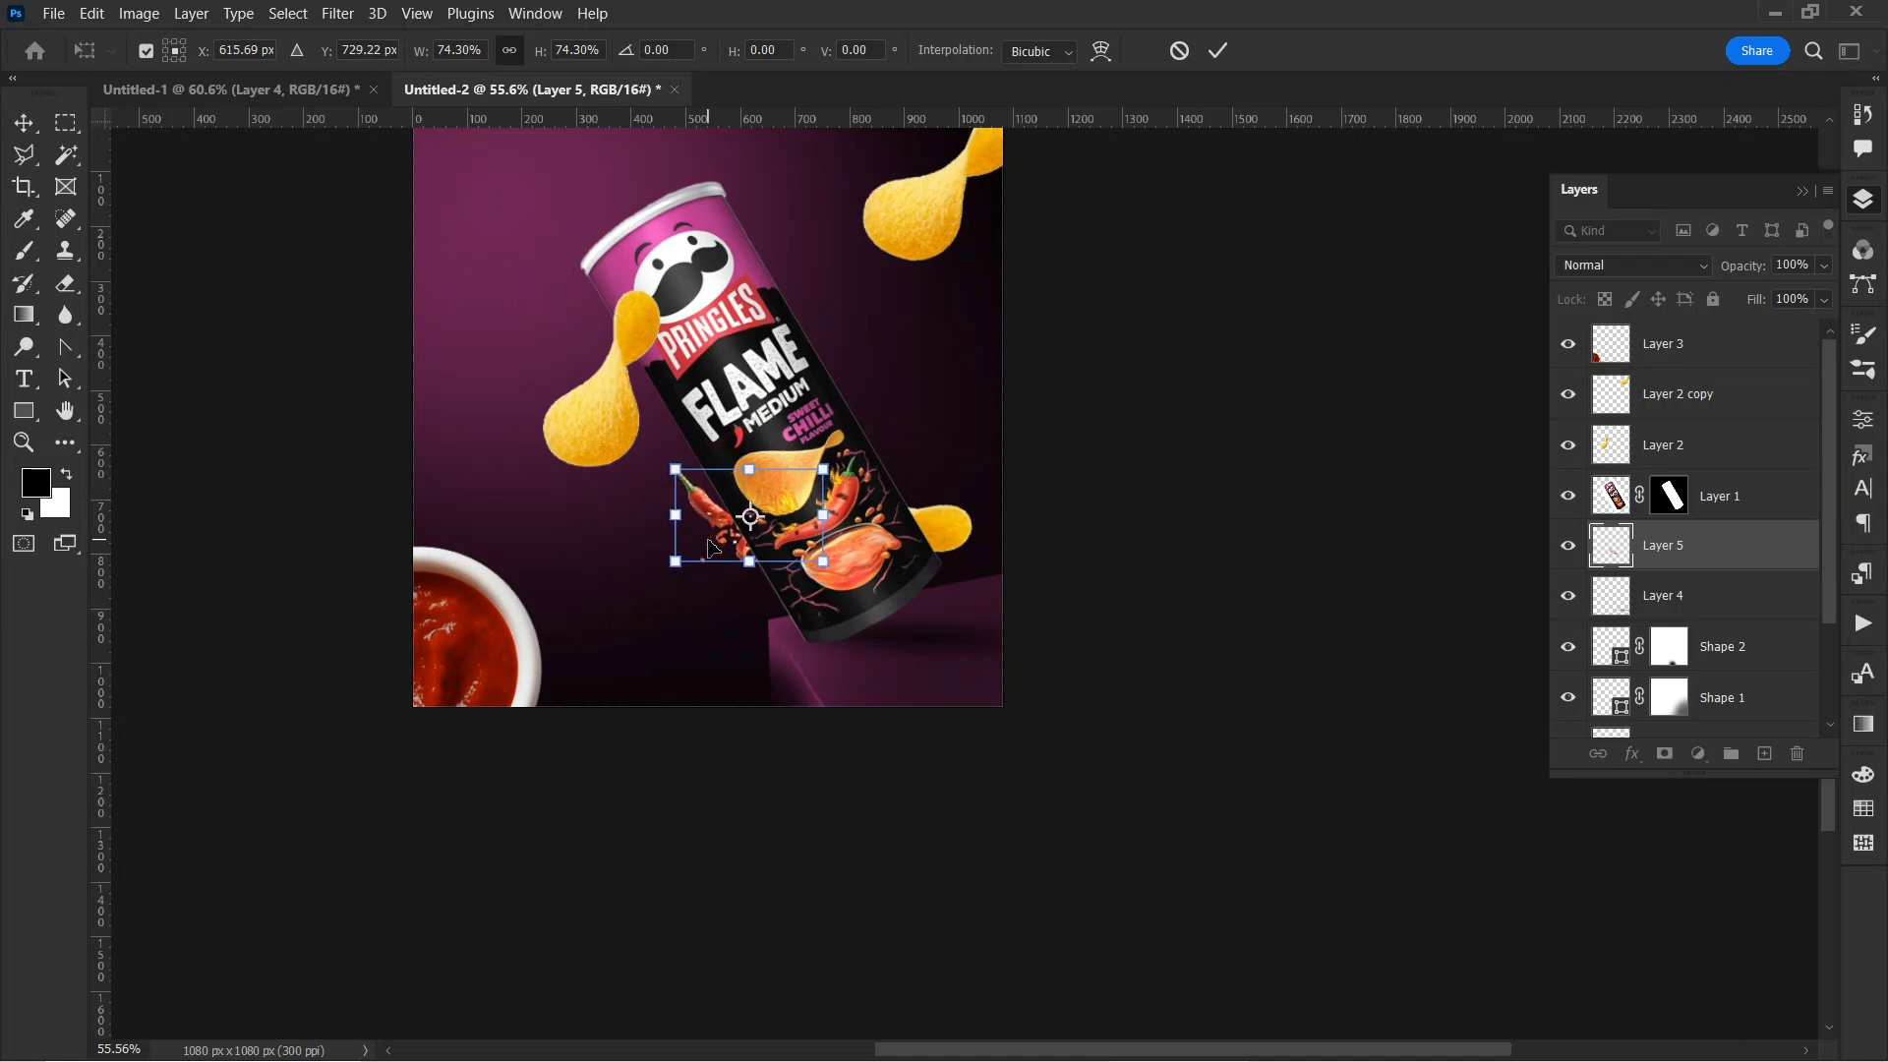
pyautogui.click(1218, 590)
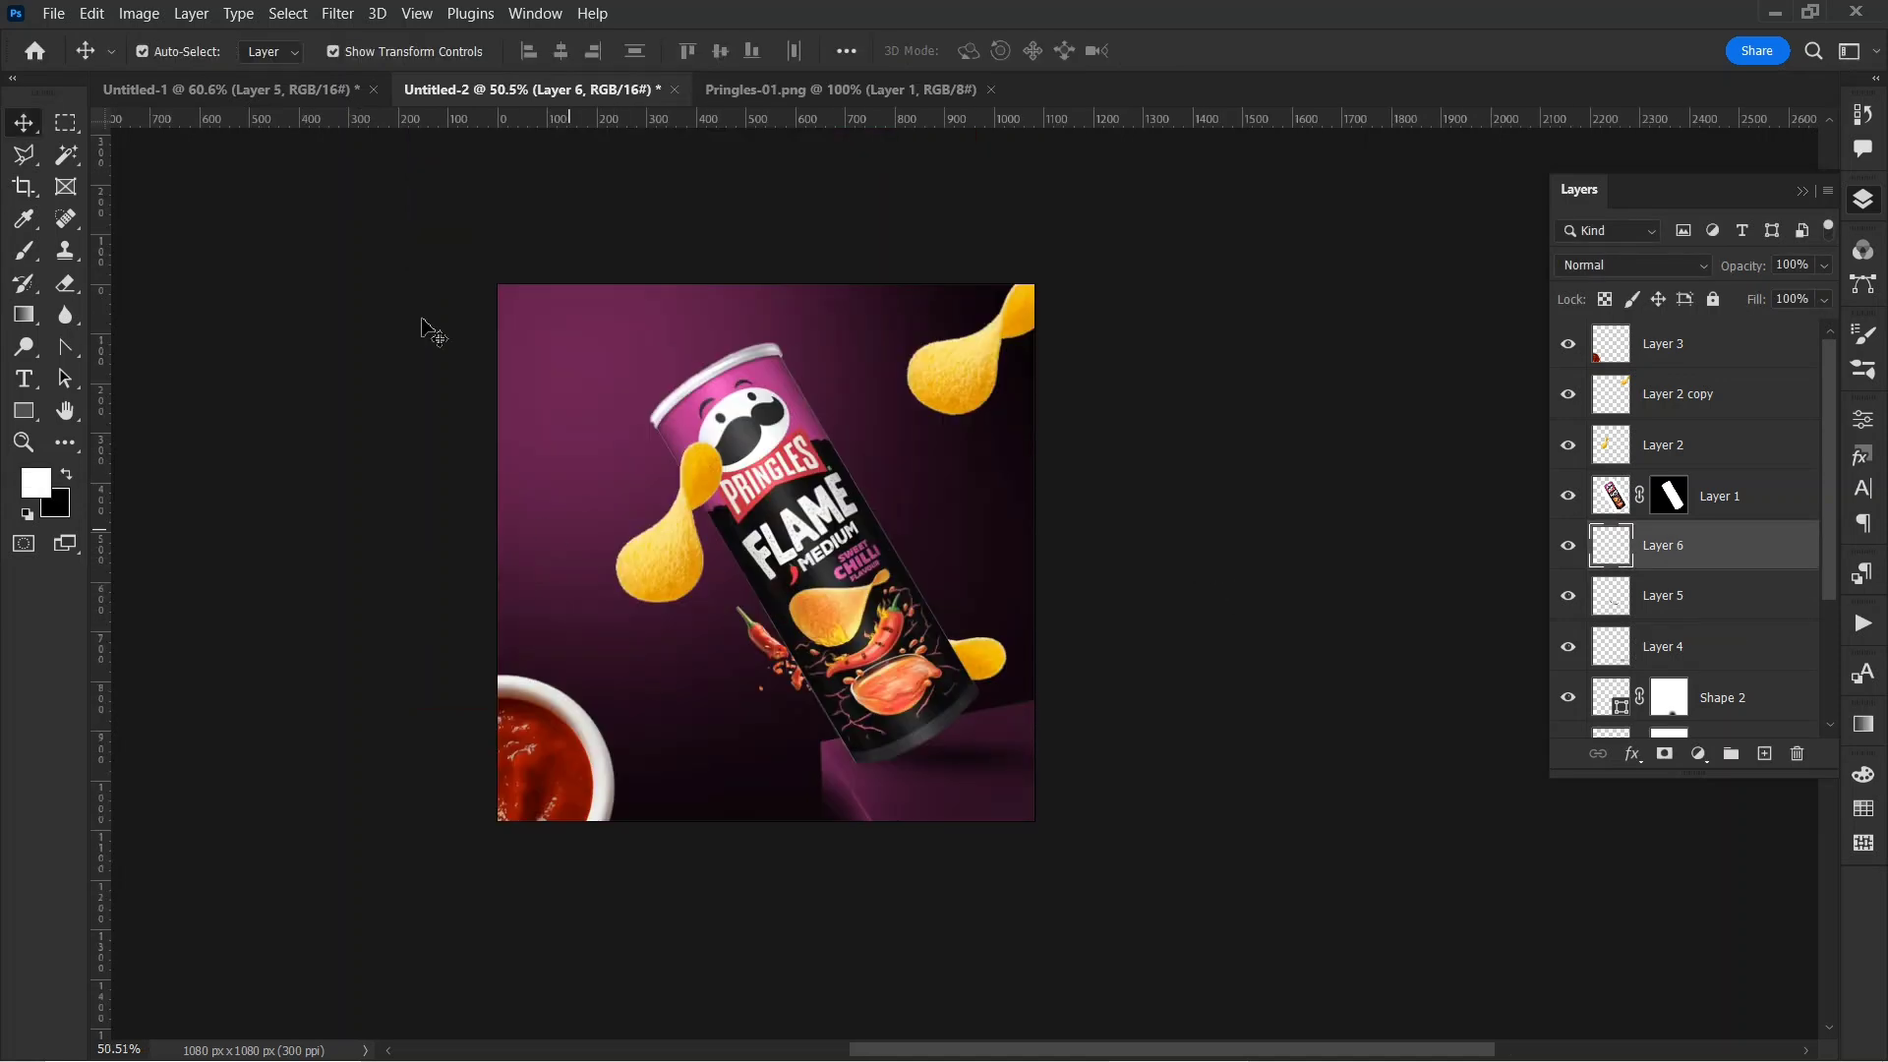
# - Bring the Pringles logo from Pringles-01.png into Untitled-2 and shrink it into the ad's upper-left corner
pyautogui.click(737, 89)
pyautogui.moveTo(896, 514); pyautogui.dragTo(573, 322)
pyautogui.moveTo(359, 202); pyautogui.dragTo(499, 337)
pyautogui.press('Return')
pyautogui.scroll(-5, 393, 265)
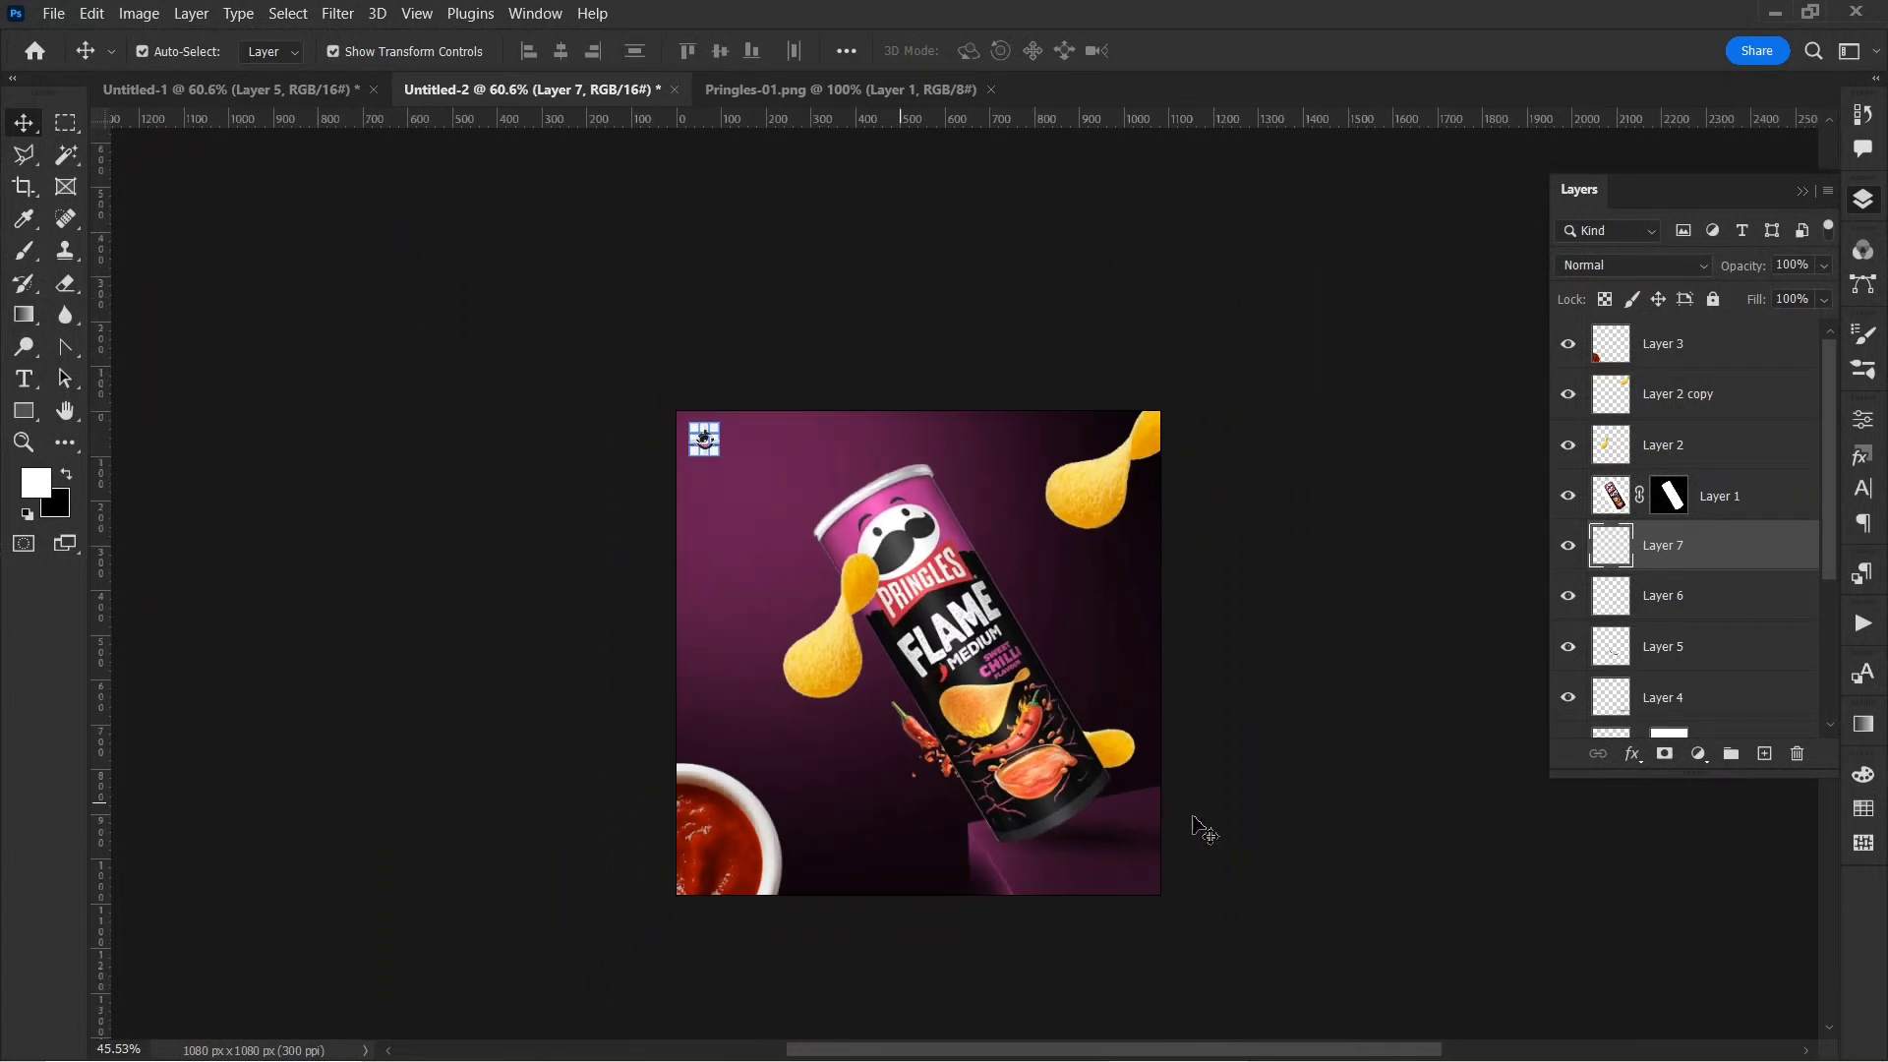
pyautogui.hotkey('ctrl', '+')
pyautogui.moveTo(843, 720); pyautogui.dragTo(747, 577)
# - Add a new layer above the logo's Layer 7 and set up a 300 px spatter brush at a -64° angle
pyautogui.click(28, 247)
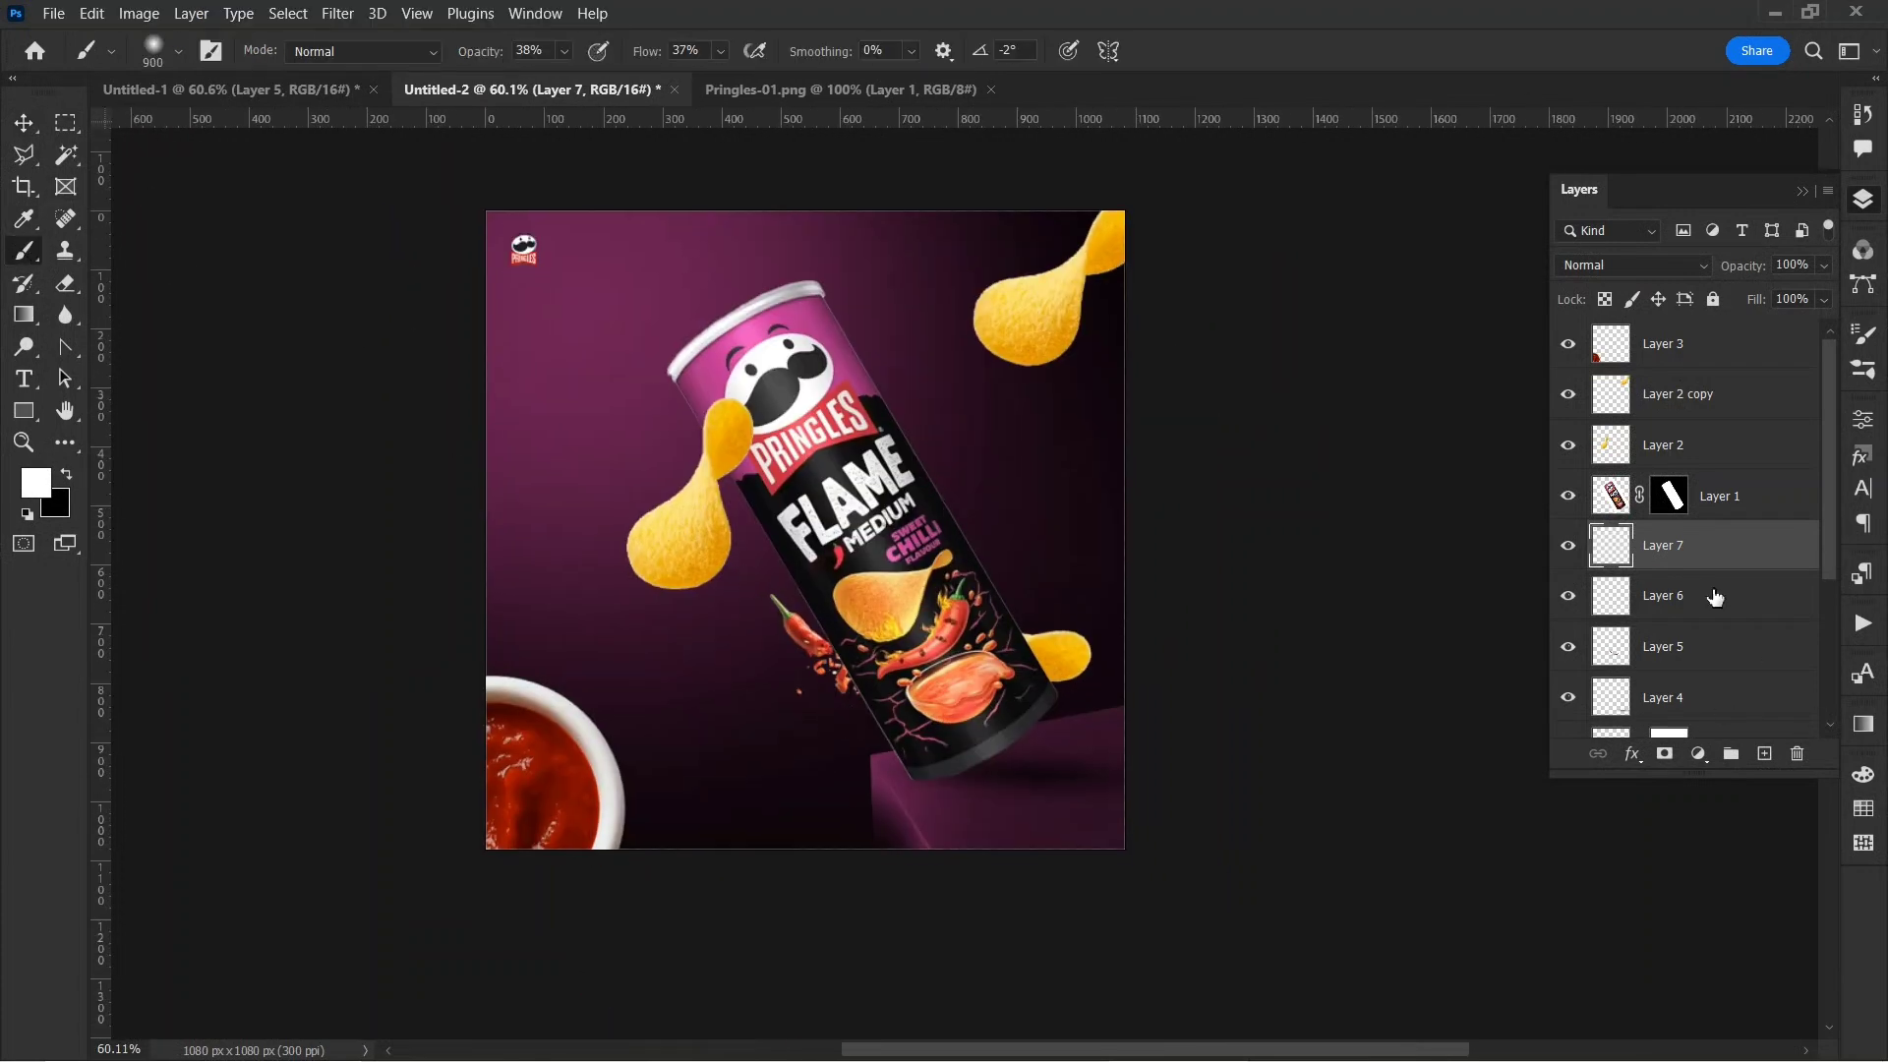
pyautogui.click(1764, 755)
pyautogui.click(178, 51)
pyautogui.click(52, 273)
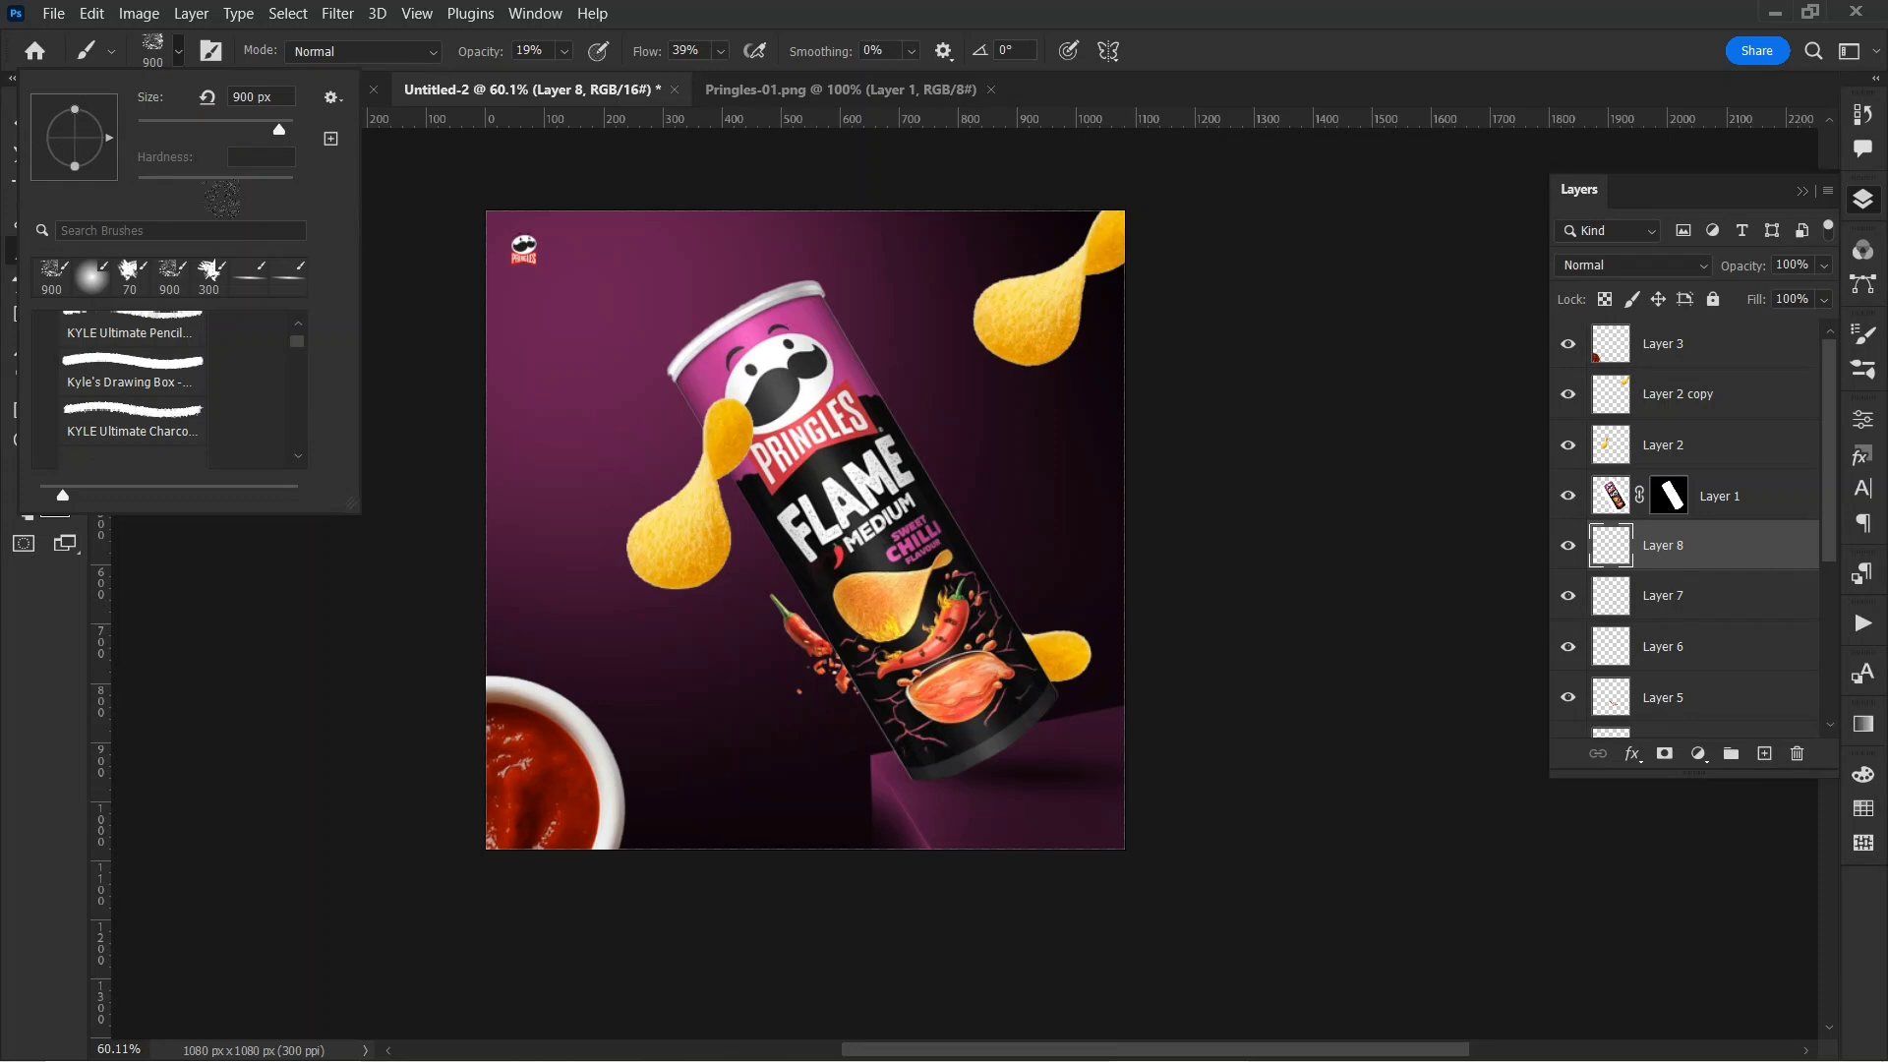
pyautogui.moveTo(115, 149); pyautogui.dragTo(184, 243)
pyautogui.moveTo(109, 173); pyautogui.dragTo(85, 170)
pyautogui.doubleClick(55, 283)
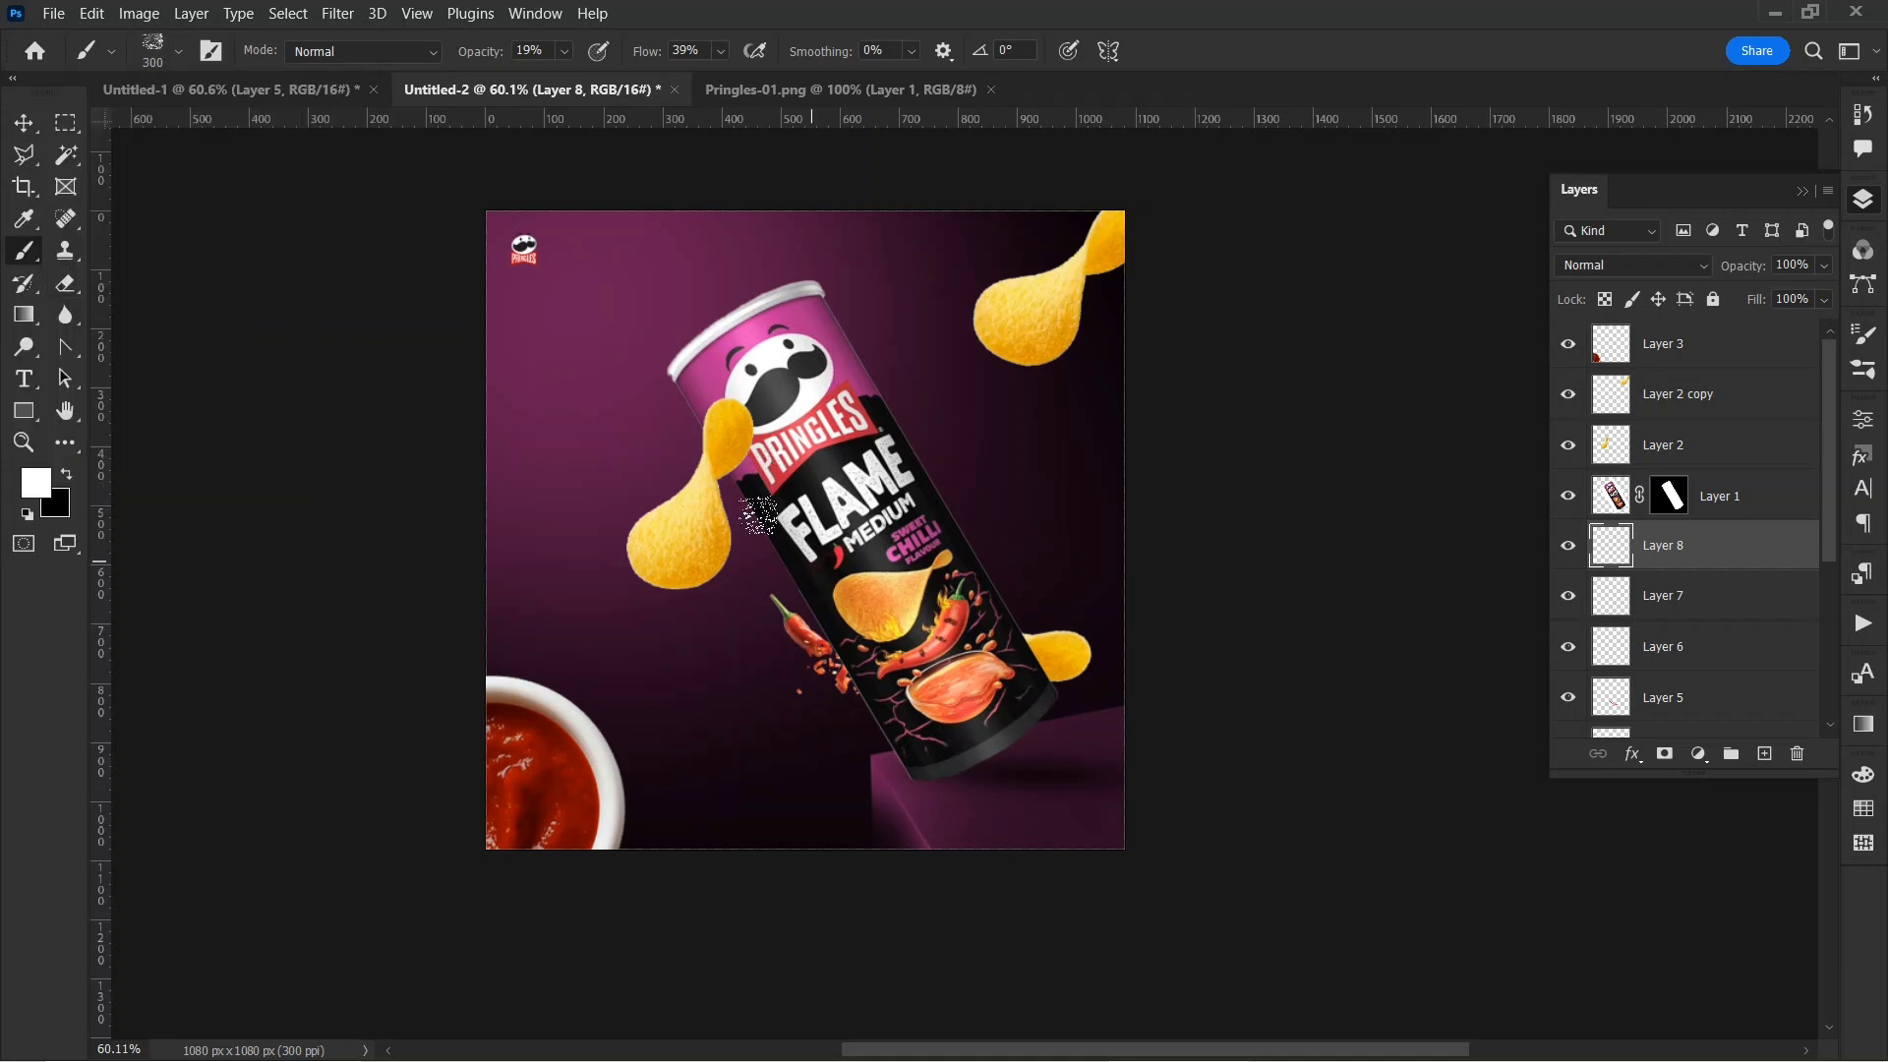
pyautogui.click(179, 53)
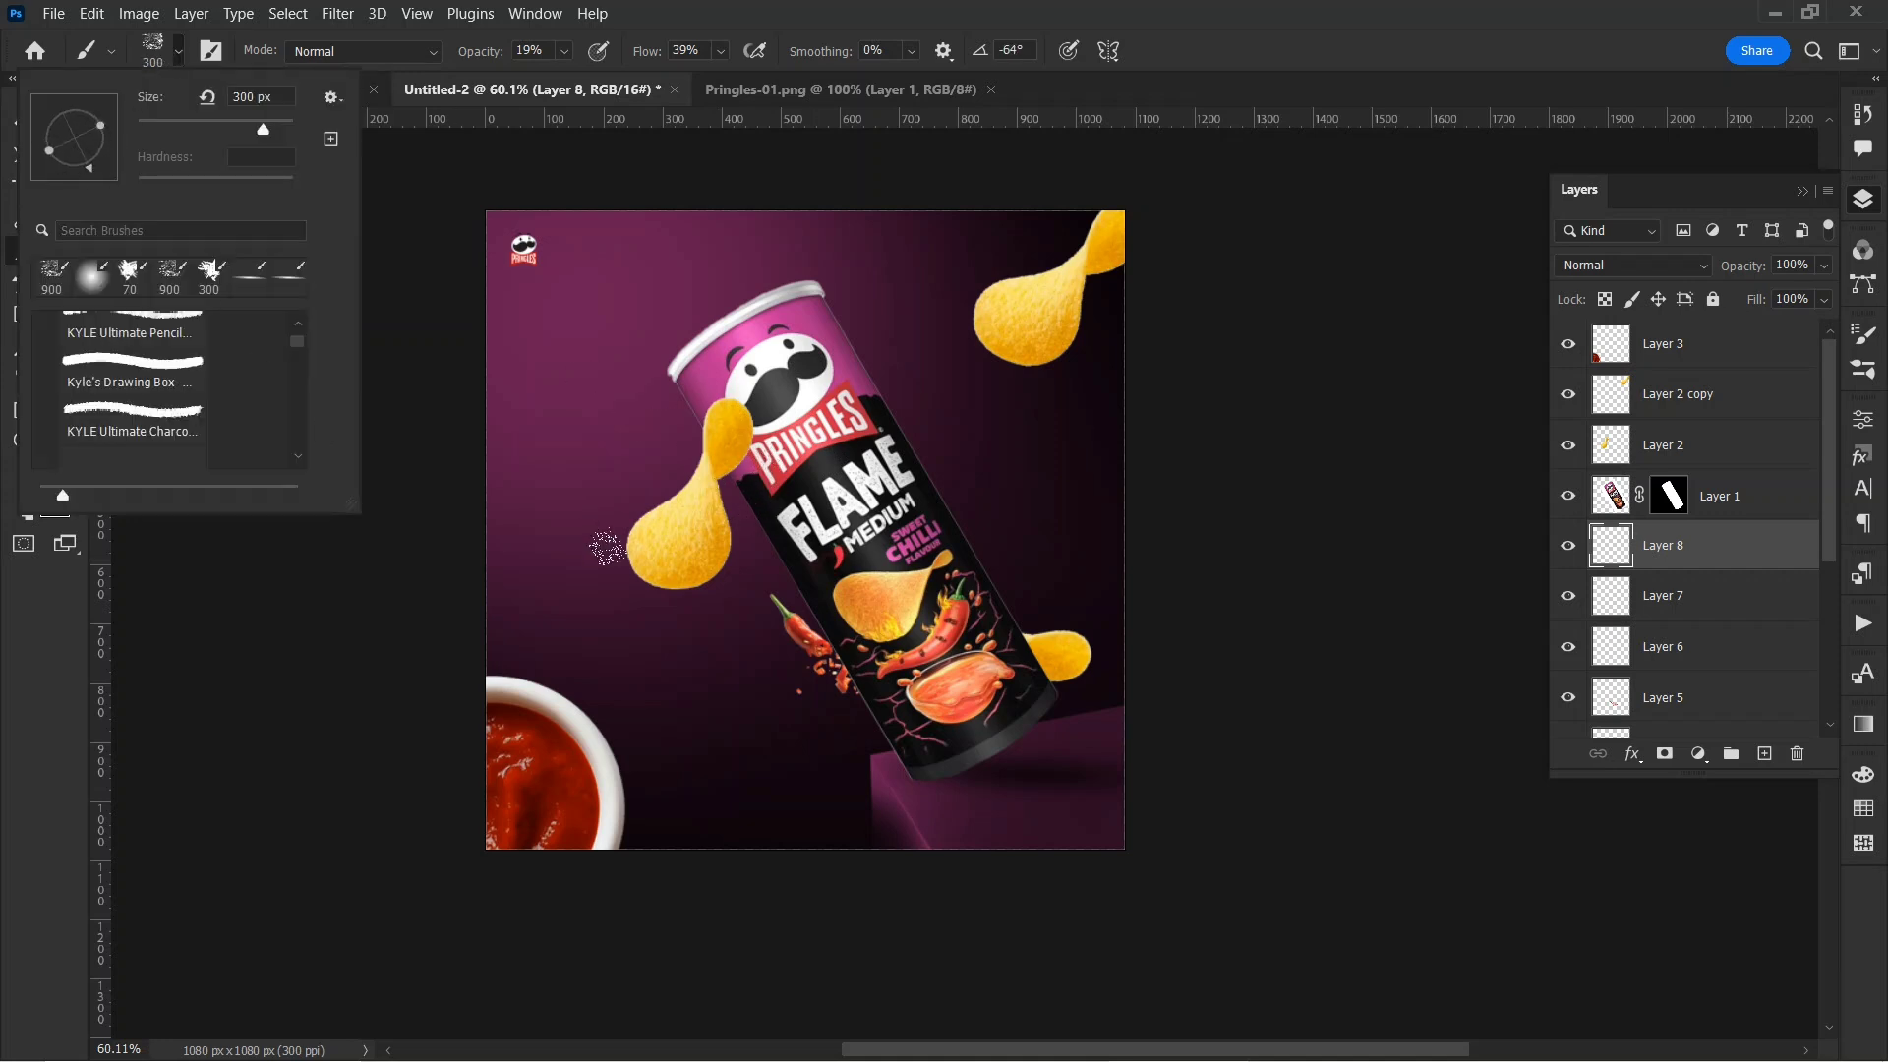
pyautogui.press('Escape')
# - Set the brush opacity to 53% and flow to 38%, and stamp white spatter specks around both sides of the can on Layer 8
pyautogui.click(564, 51)
pyautogui.moveTo(568, 77); pyautogui.dragTo(594, 83)
pyautogui.click(720, 50)
pyautogui.click(564, 51)
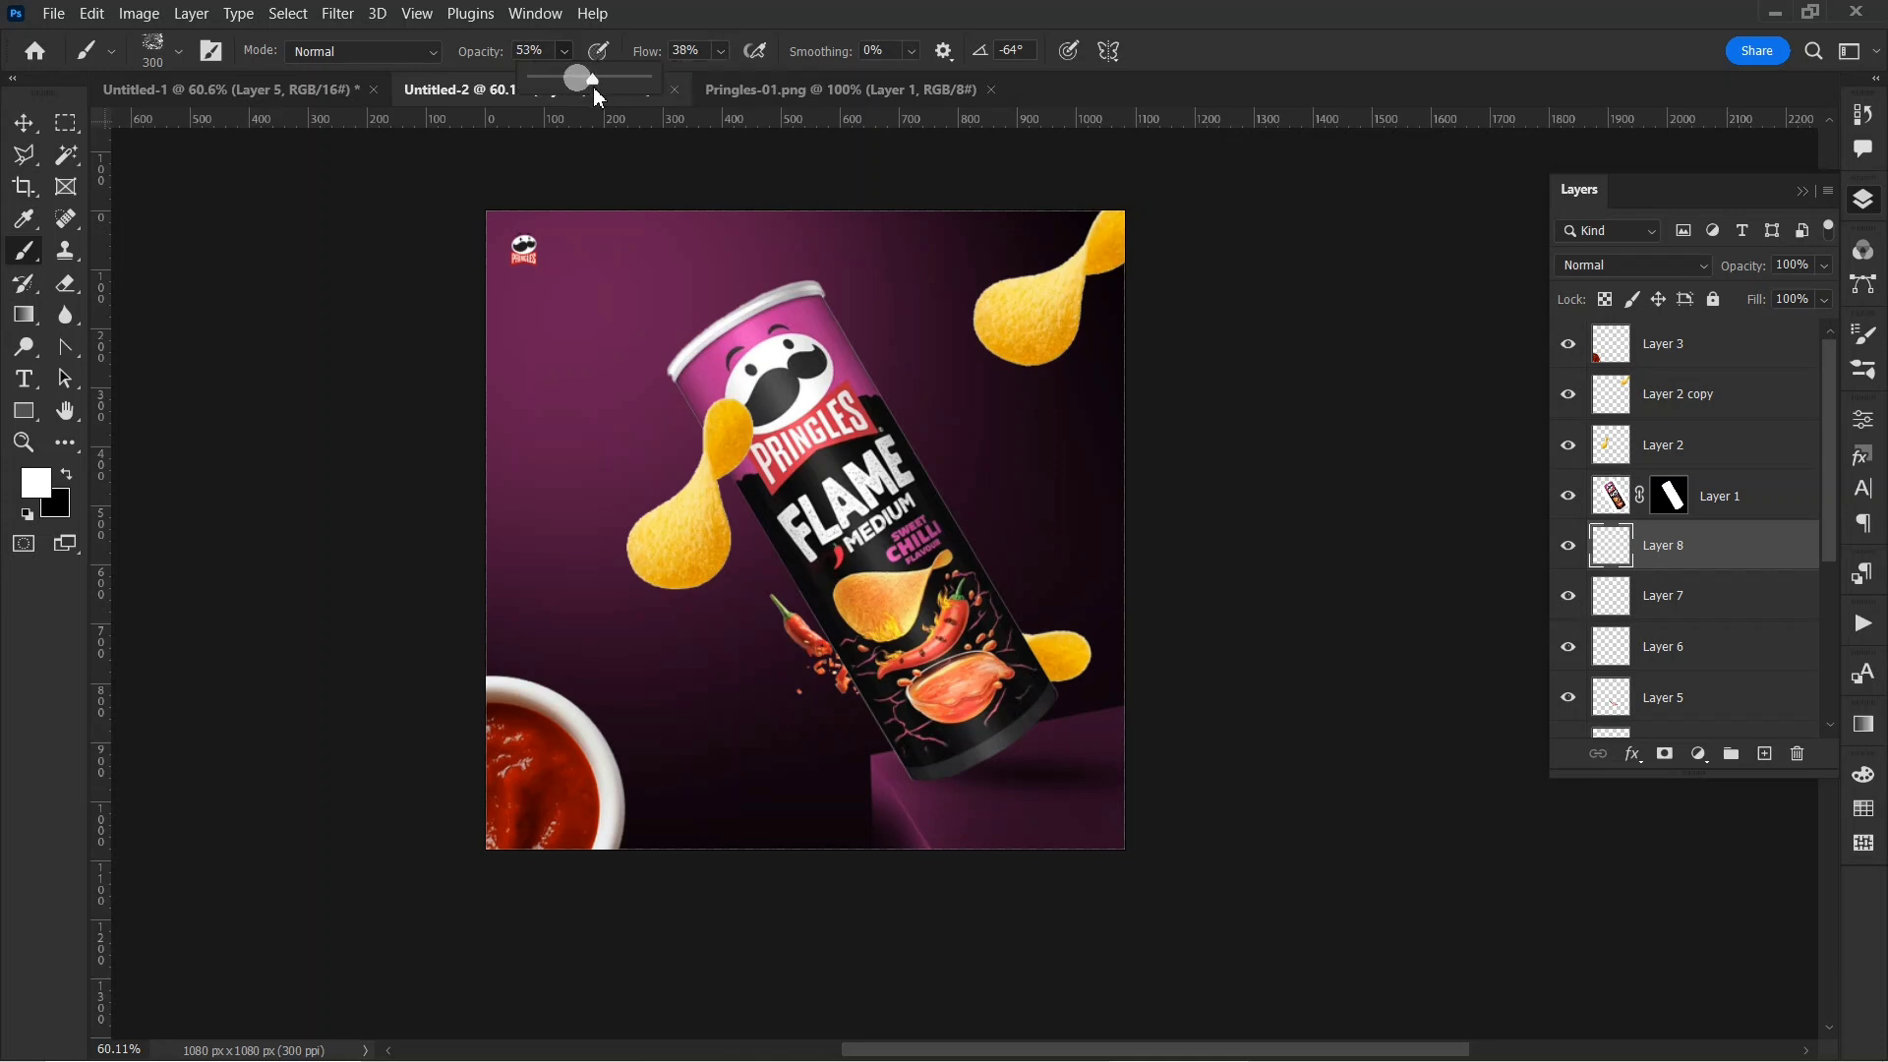
pyautogui.click(973, 628)
pyautogui.click(951, 577)
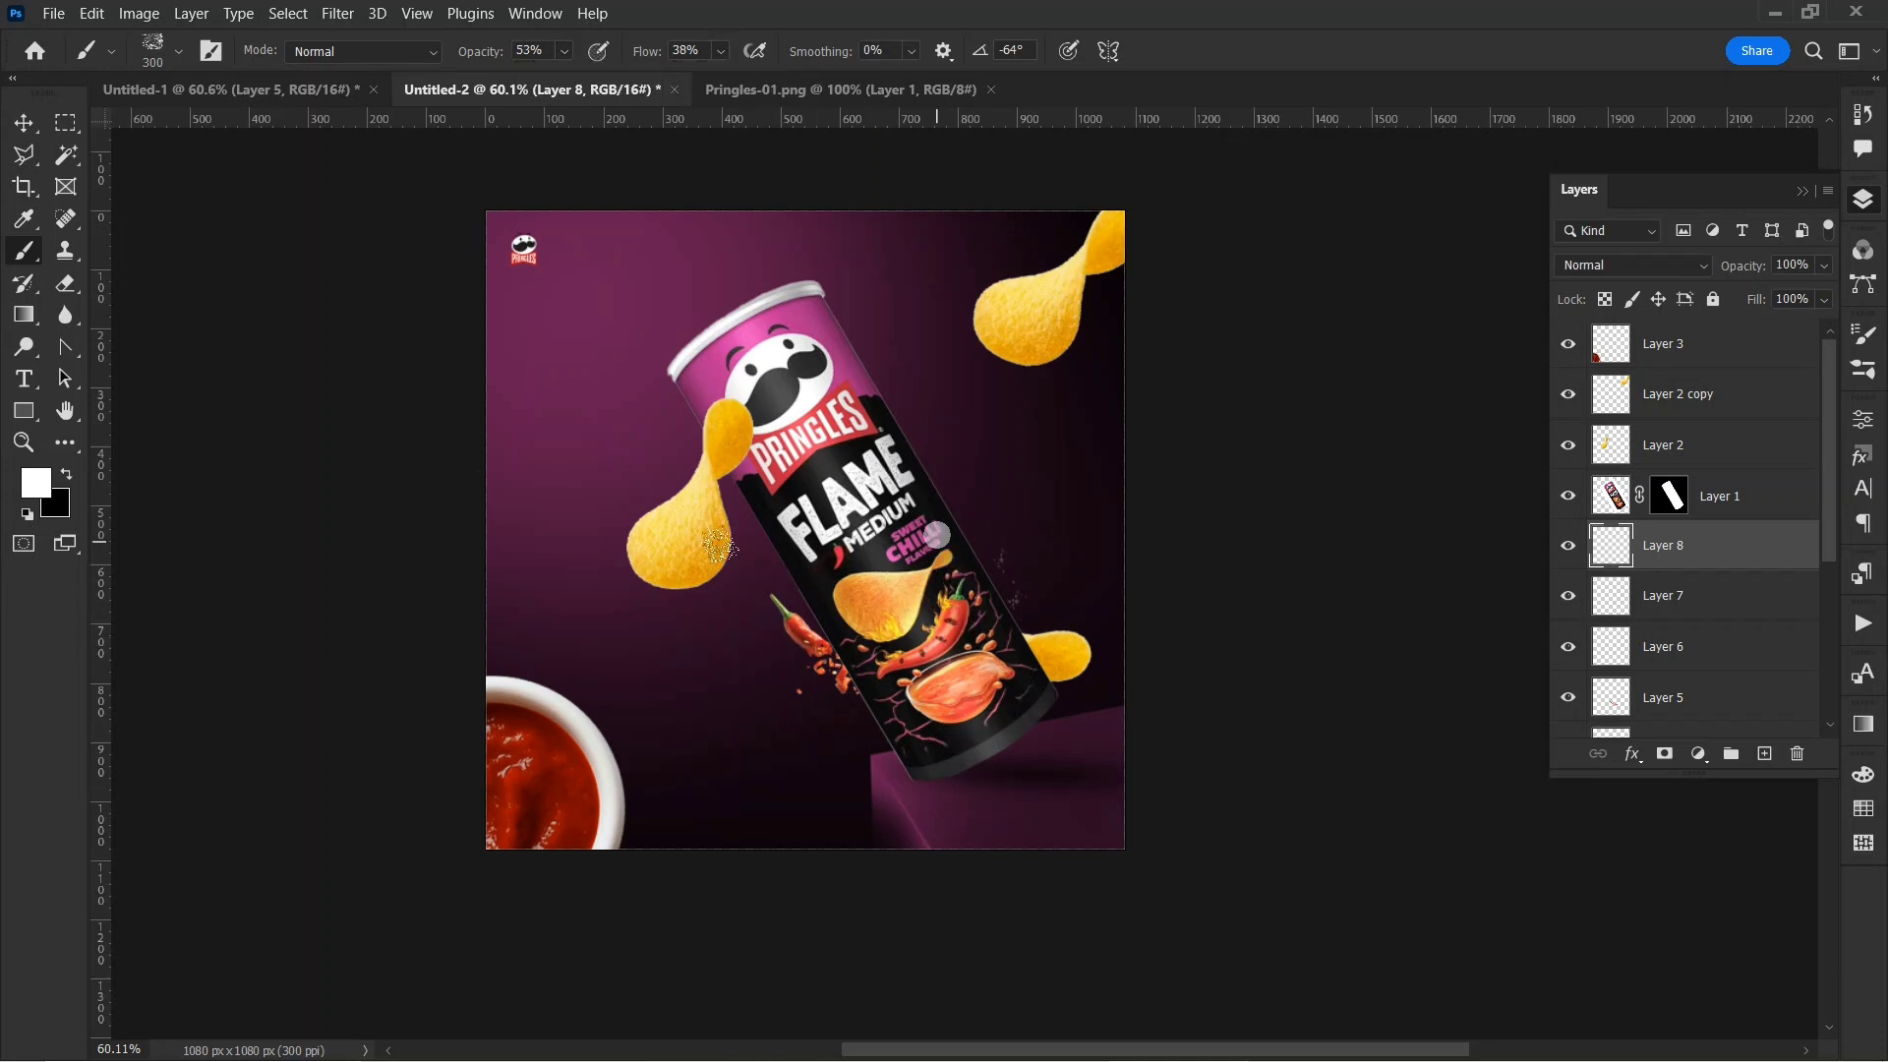
pyautogui.click(891, 487)
pyautogui.click(766, 505)
pyautogui.click(30, 122)
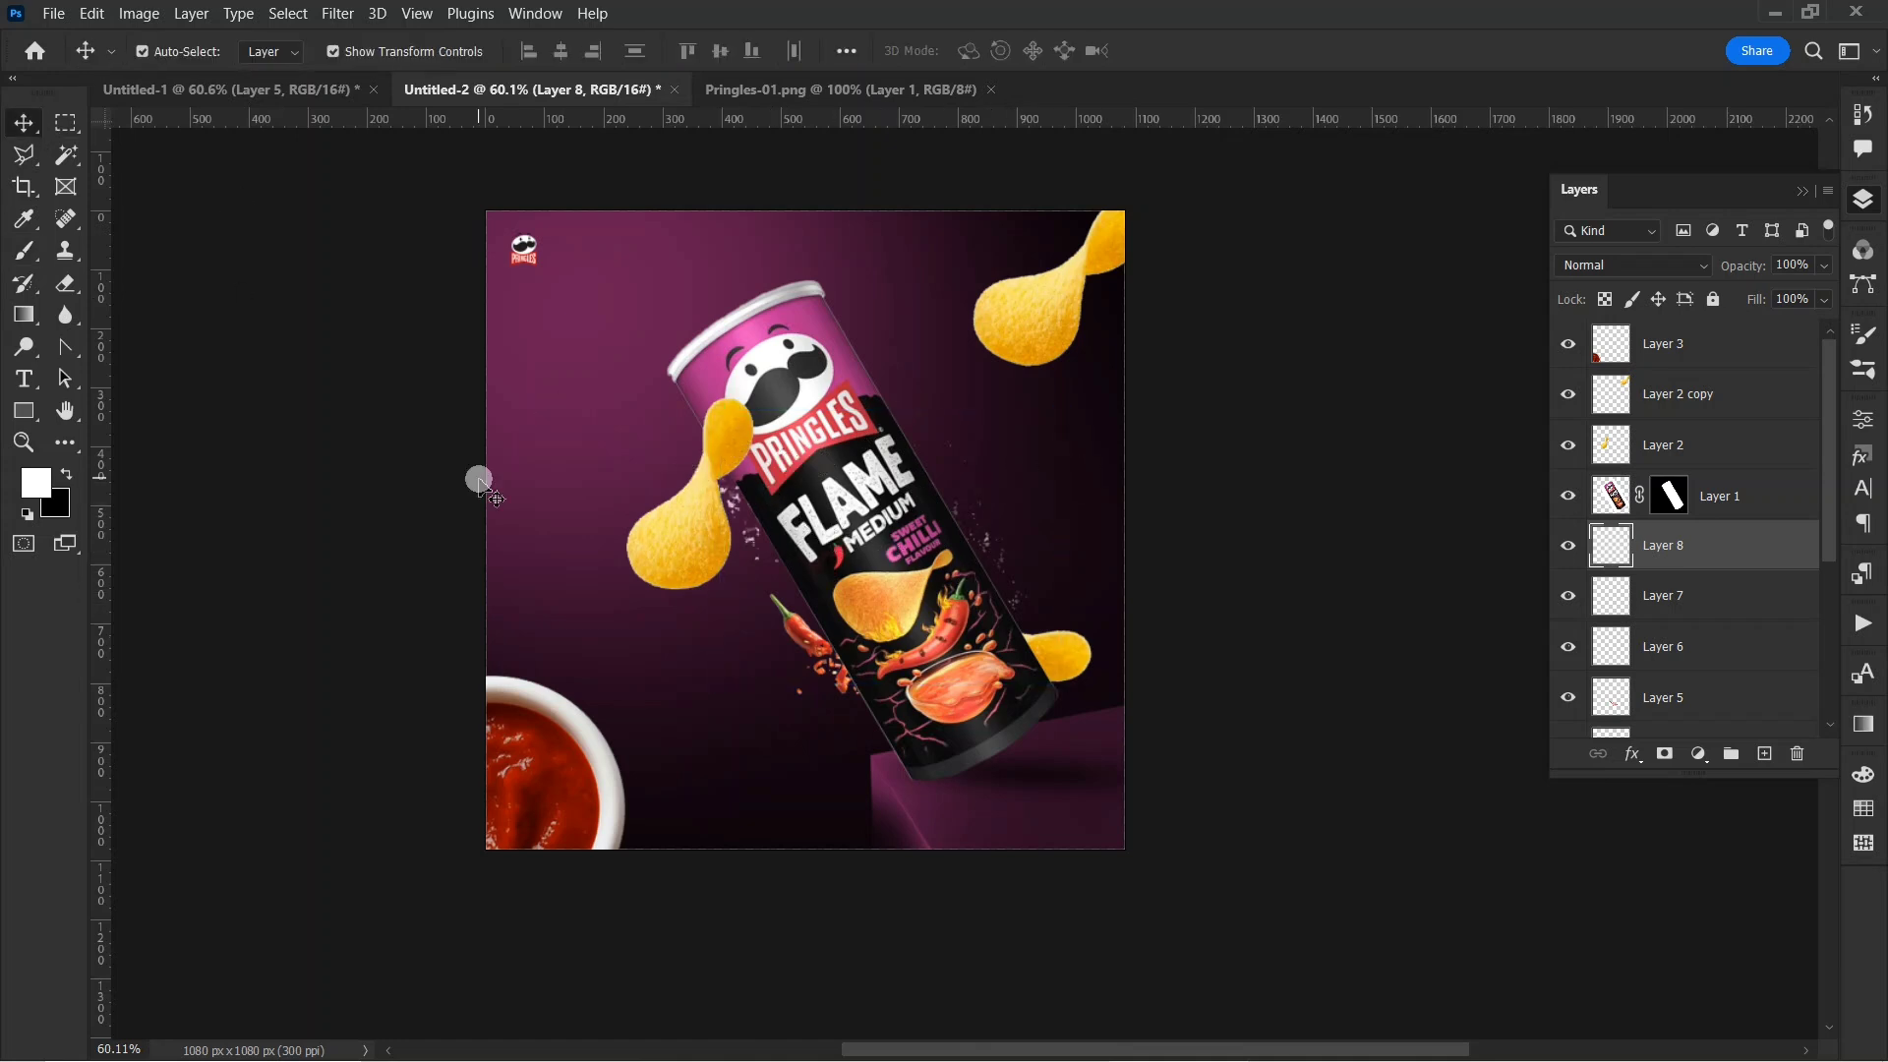
pyautogui.click(474, 479)
# - Add a layer mask to the sauce bowl's Layer 3 and choose the soft round 900 px brush with 38% opacity and 37% flow
pyautogui.scroll(-5, 312, 480)
pyautogui.moveTo(860, 625); pyautogui.dragTo(815, 619)
pyautogui.scroll(3, 814, 618)
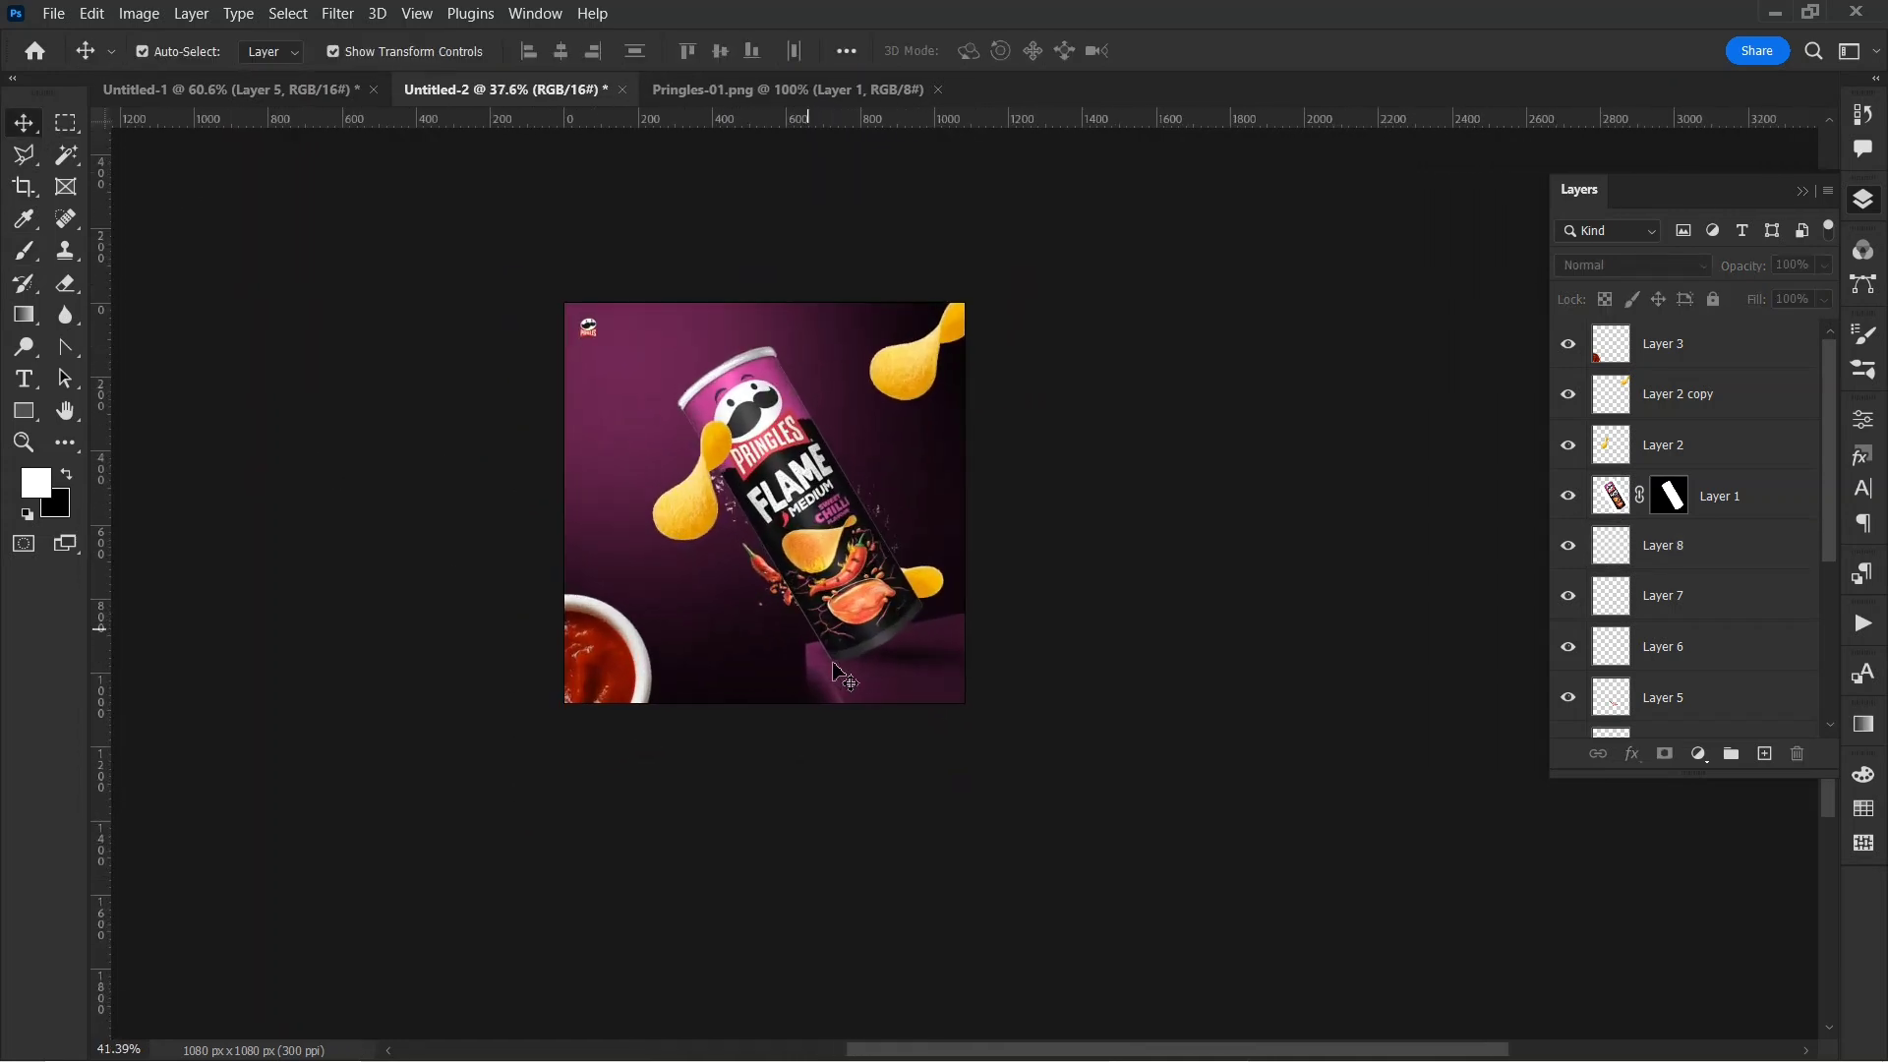
pyautogui.click(1716, 346)
pyautogui.click(1665, 753)
pyautogui.click(25, 251)
pyautogui.click(178, 51)
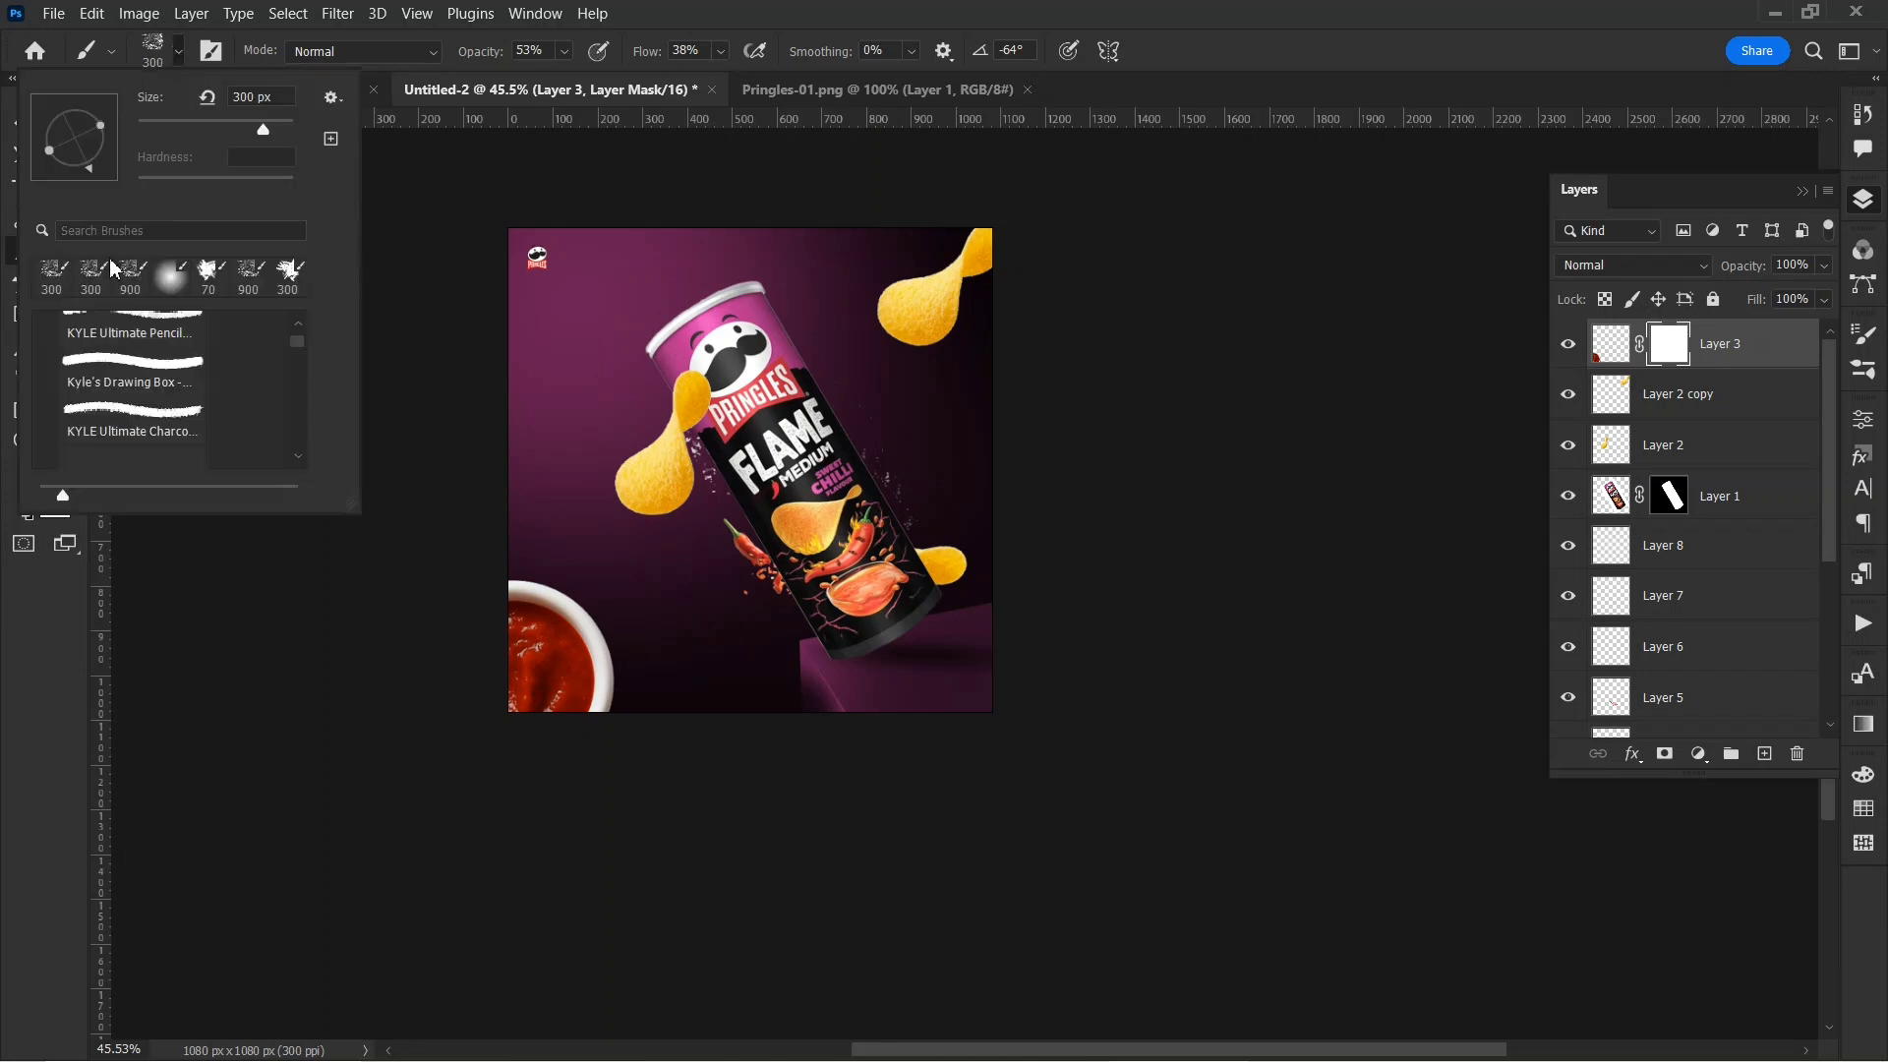
pyautogui.click(168, 278)
pyautogui.click(97, 278)
pyautogui.click(94, 278)
pyautogui.doubleClick(61, 282)
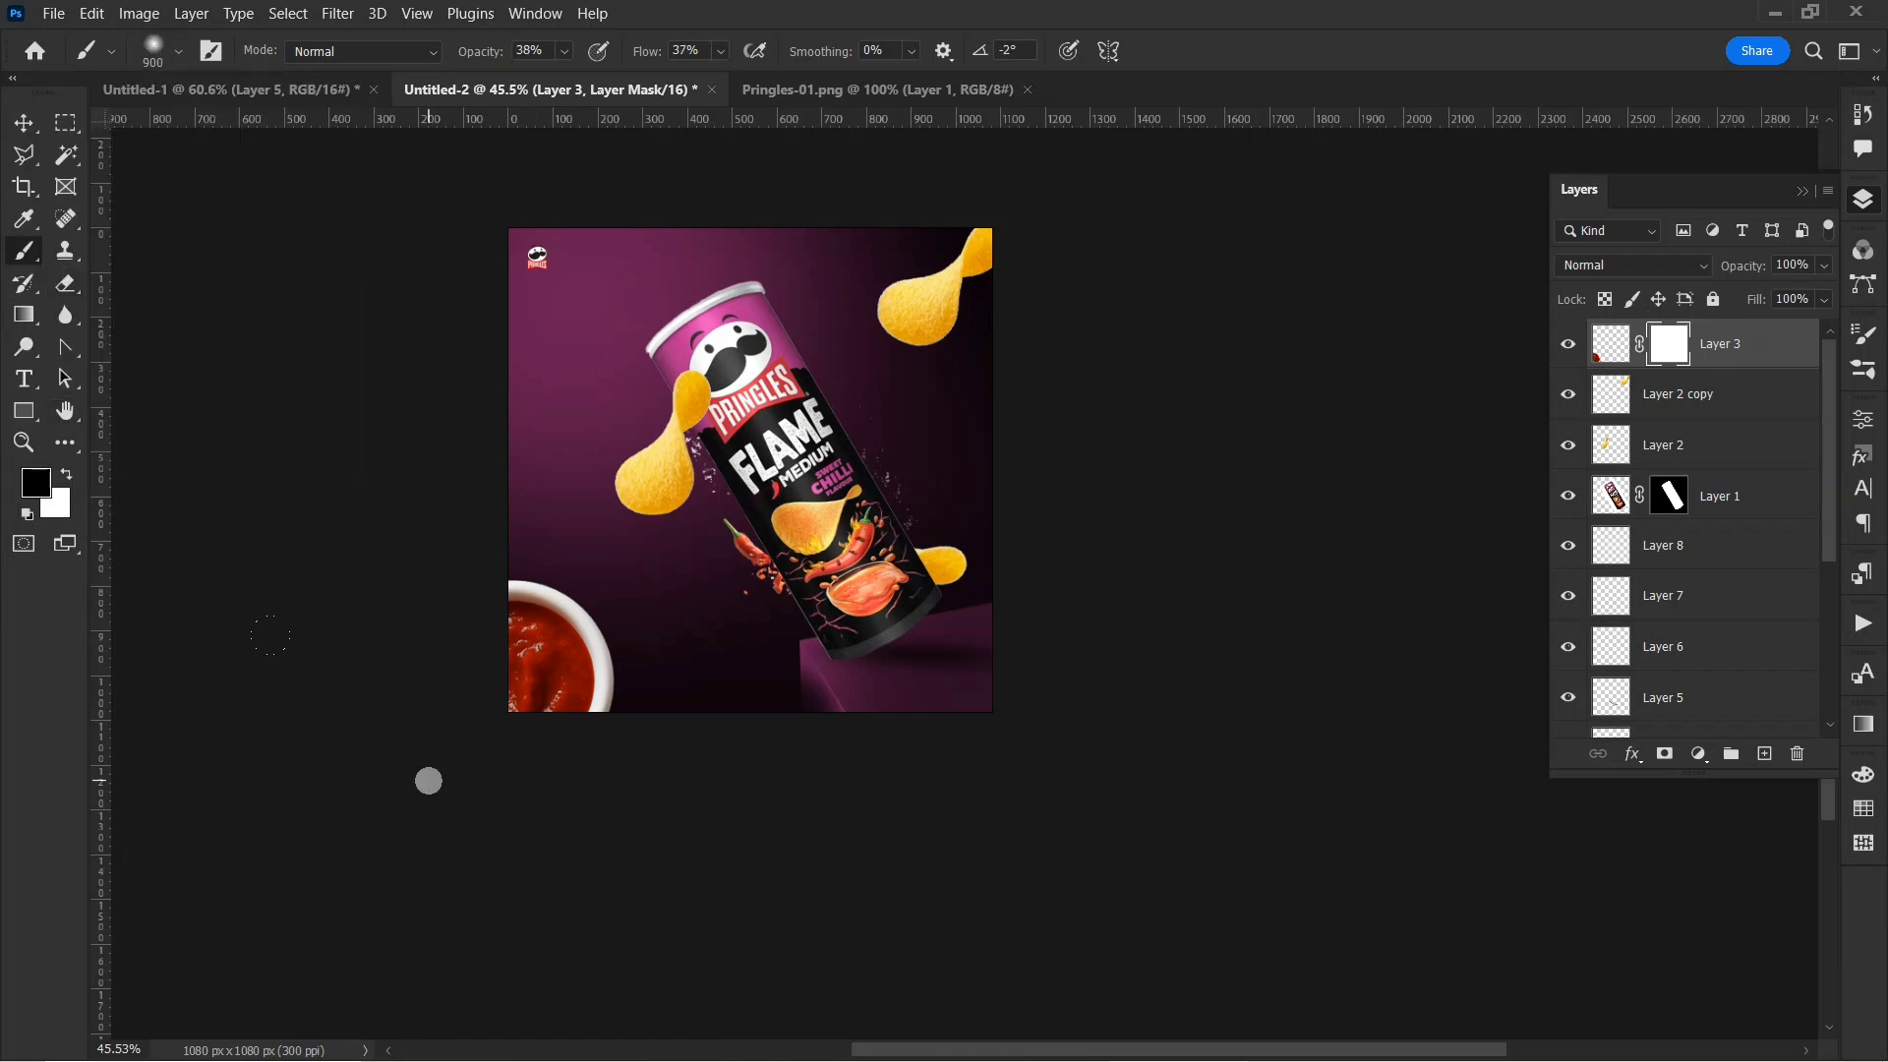
# - Paint black on the Layer 3 mask around the lower-left corner to fade the sauce bowl into the dark background
pyautogui.moveTo(542, 852); pyautogui.dragTo(552, 872)
pyautogui.moveTo(273, 599); pyautogui.dragTo(320, 646)
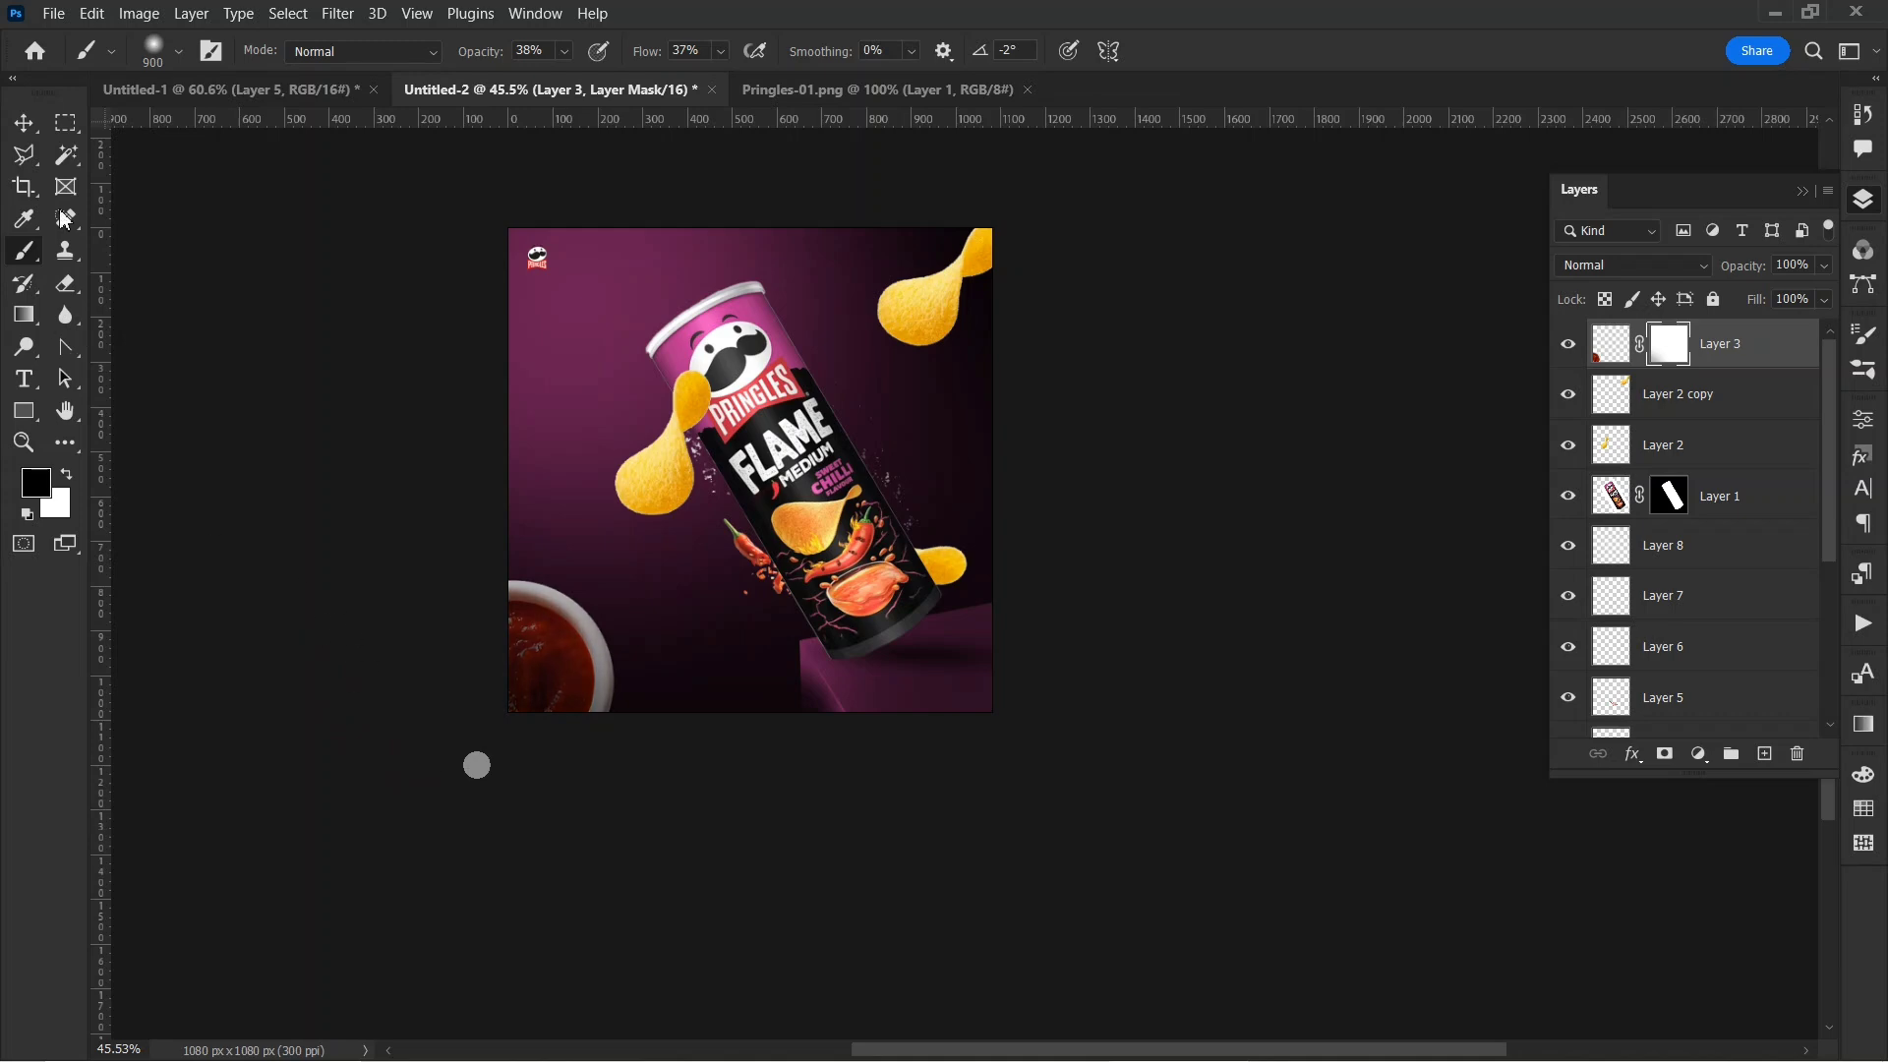
pyautogui.press('v')
pyautogui.click(1263, 573)
pyautogui.scroll(-5, 758, 671)
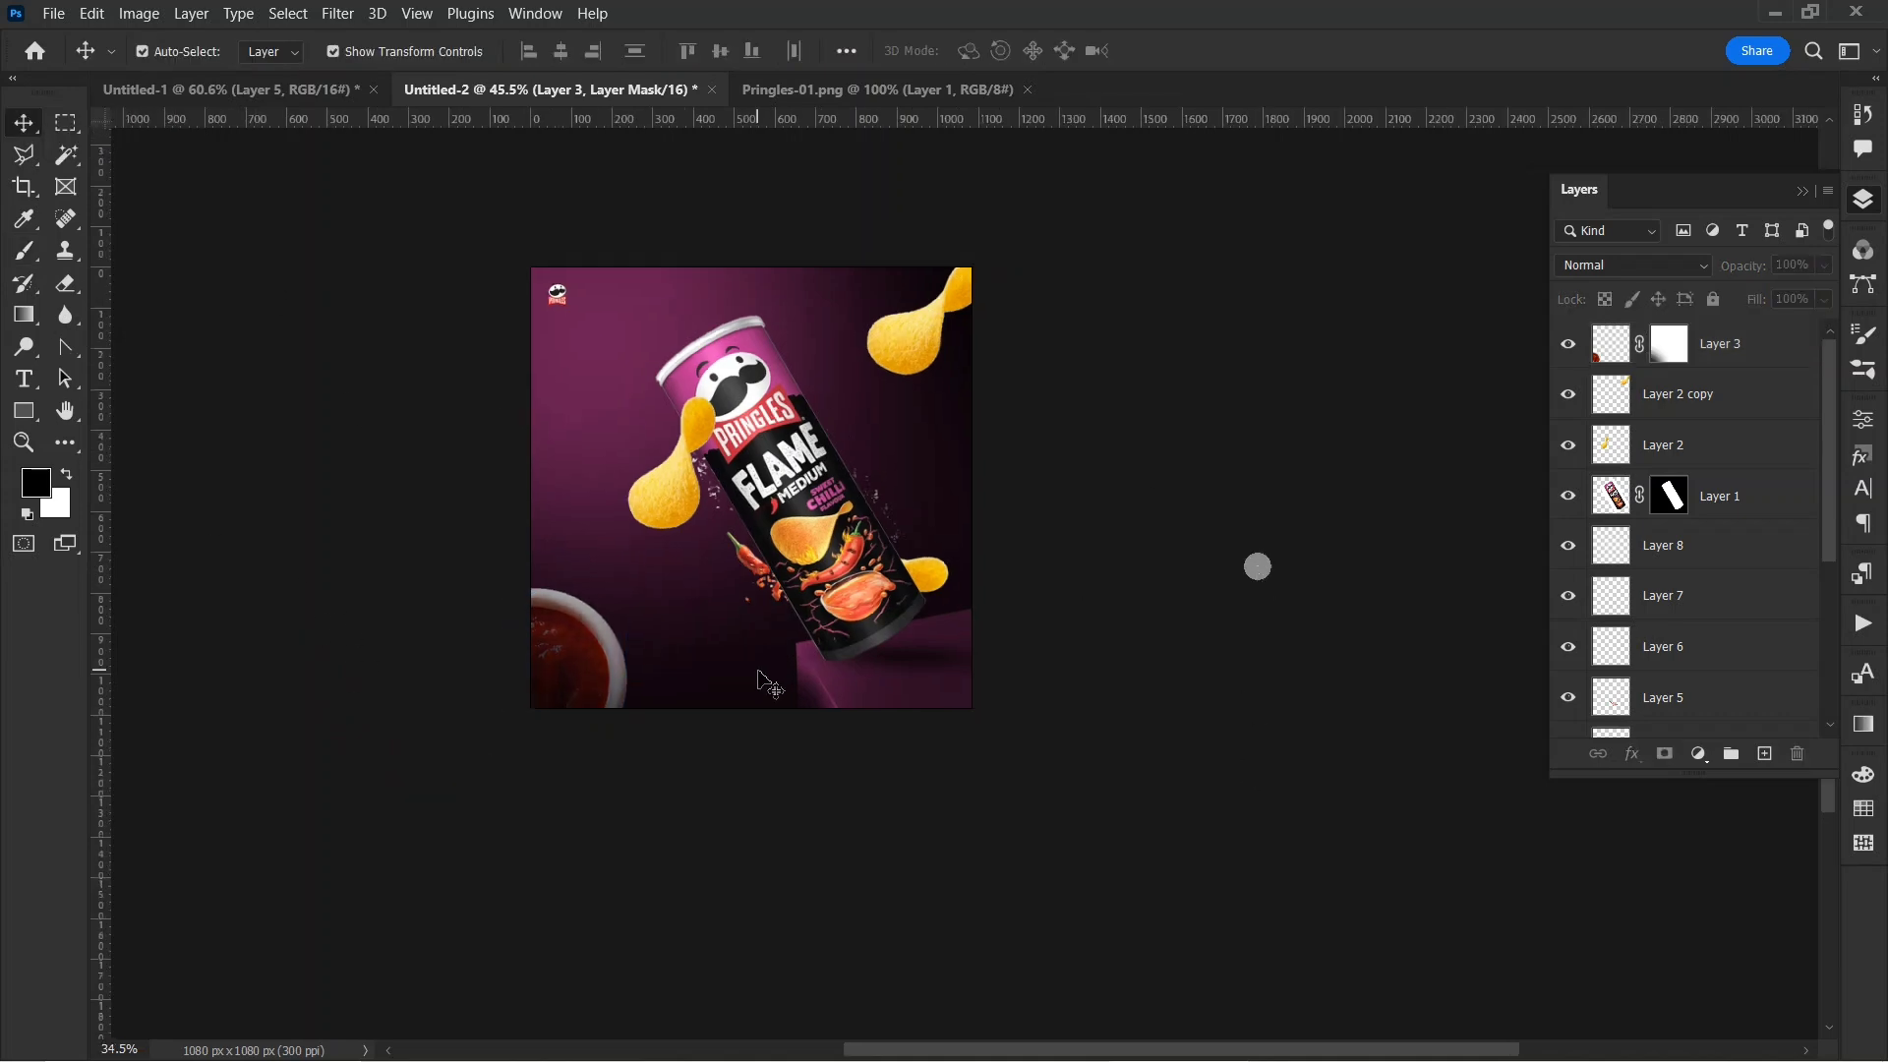